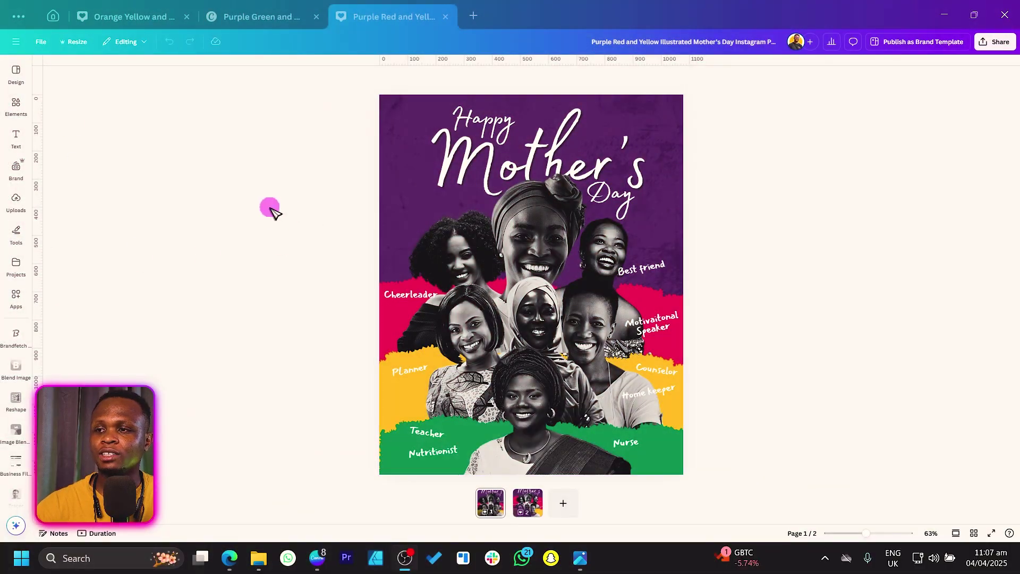
# Check the dimensions of the Instagram Post (4:5) preset among the new-design options, and return to the Mother's Day design.
pyautogui.click(53, 16)
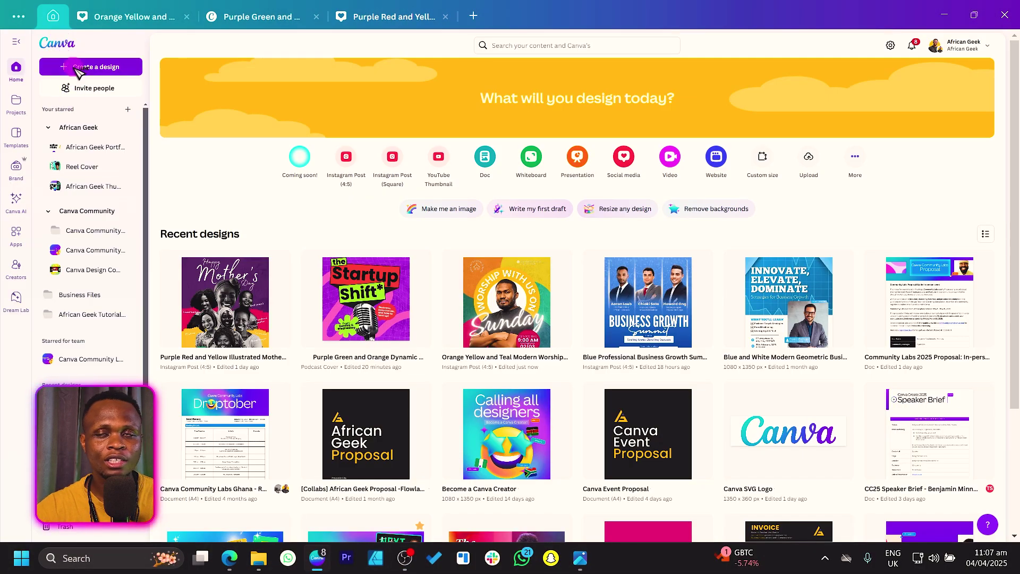
pyautogui.click(79, 69)
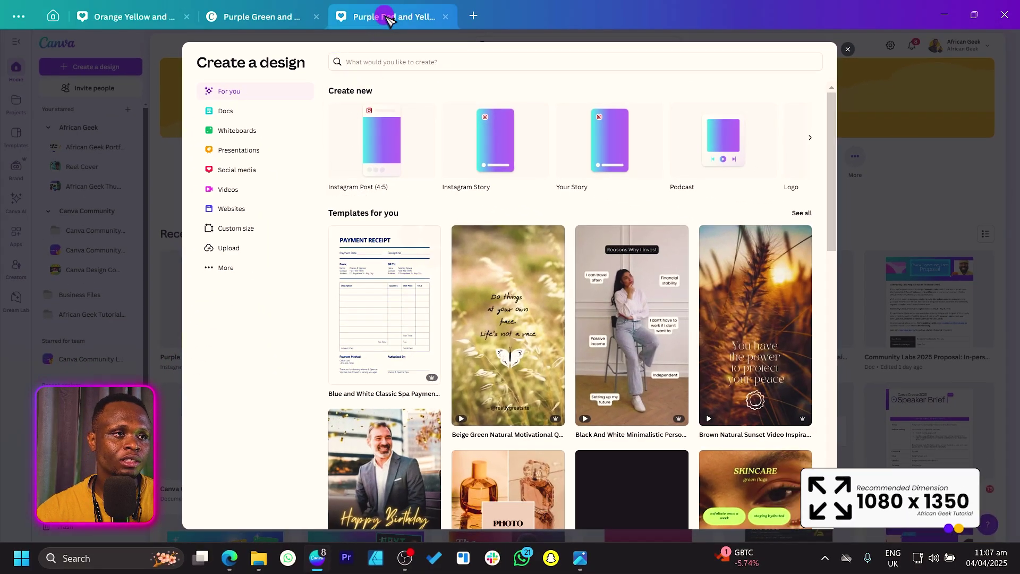
pyautogui.click(392, 17)
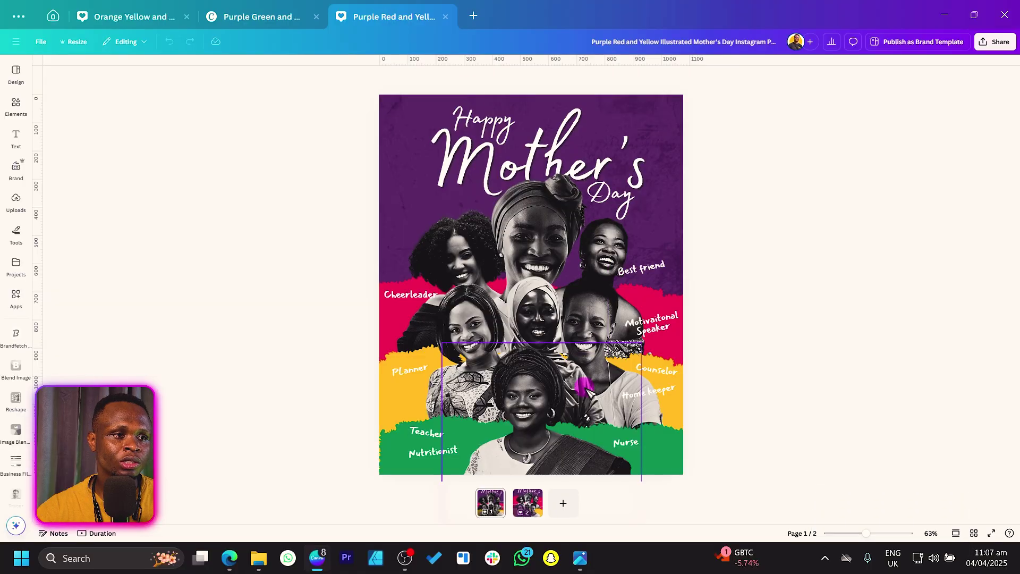
# Add a new blank page to the Mother's Day design and set its background to the dark purple document colour #4B1E5F.
pyautogui.click(564, 503)
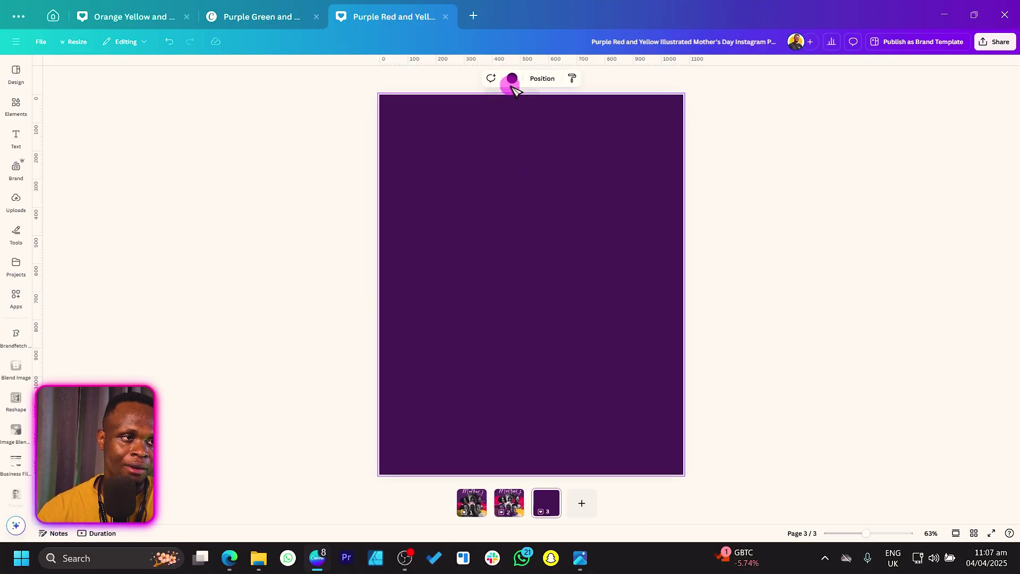
pyautogui.press('Delete')
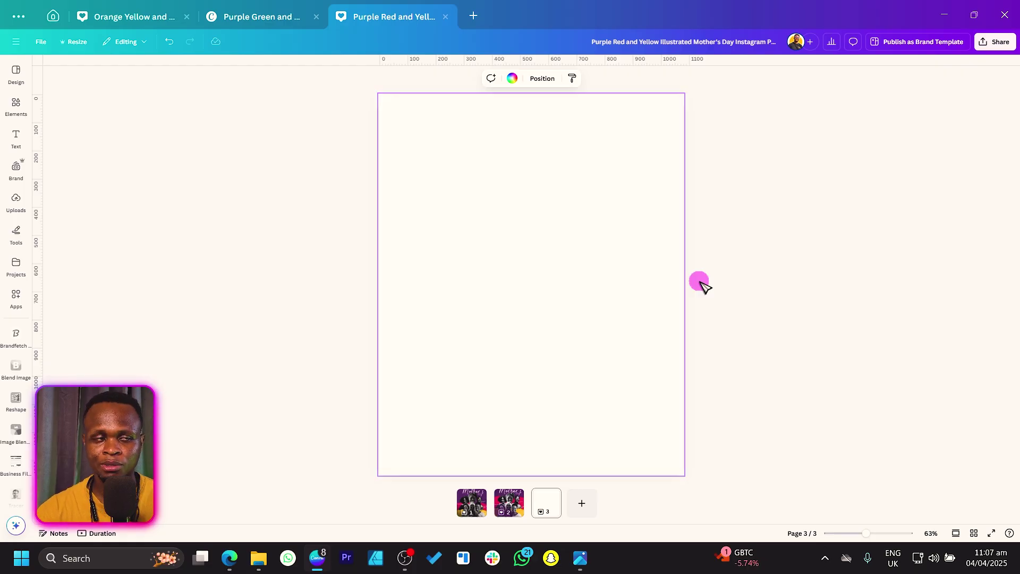
pyautogui.click(512, 79)
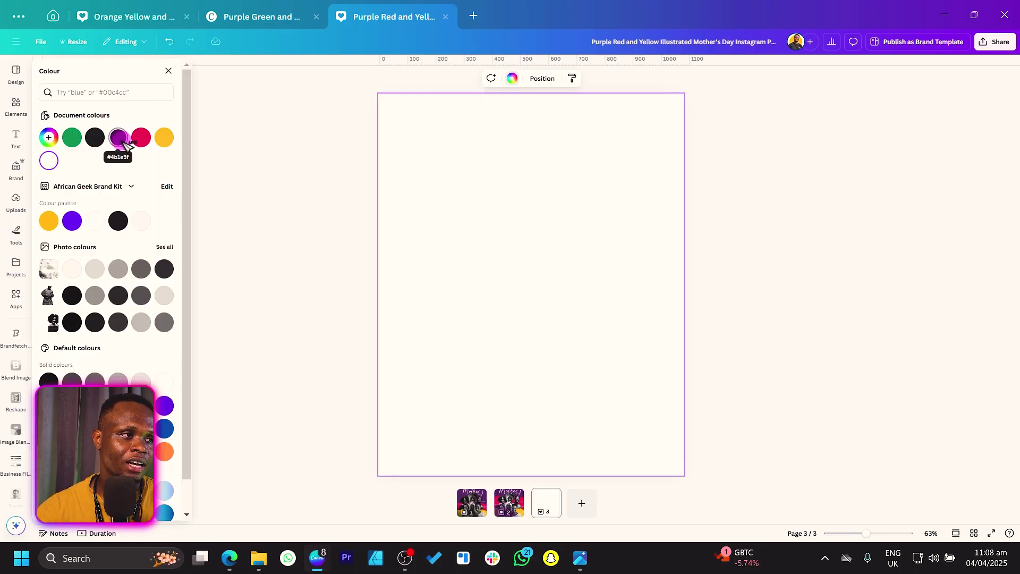
pyautogui.click(49, 137)
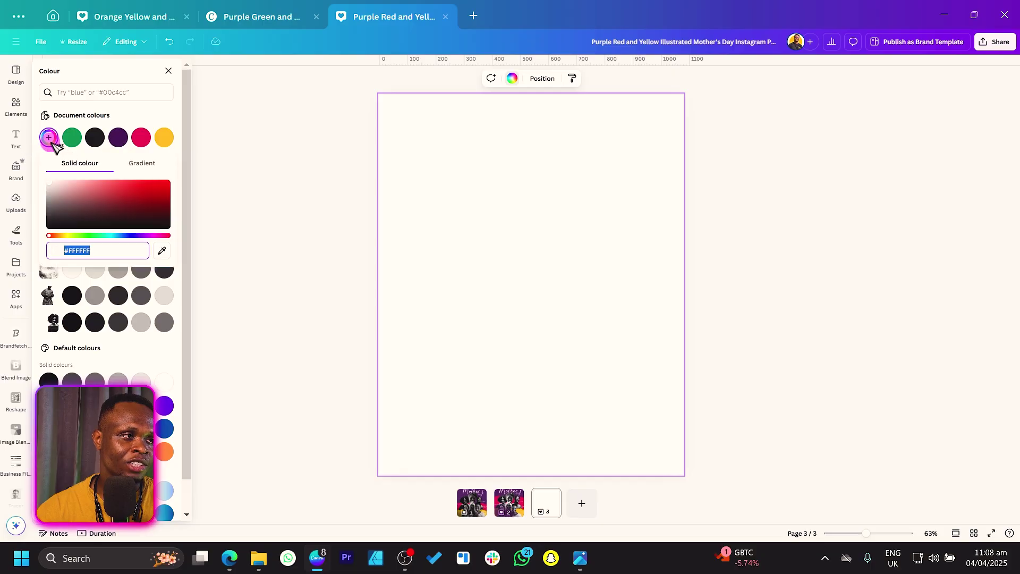
pyautogui.click(123, 140)
pyautogui.click(49, 137)
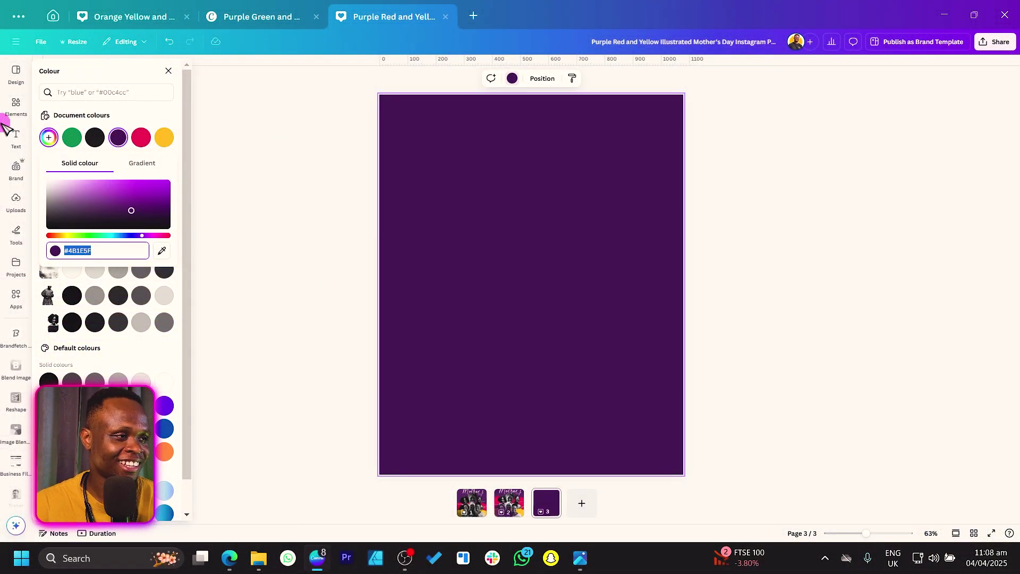
pyautogui.click(16, 105)
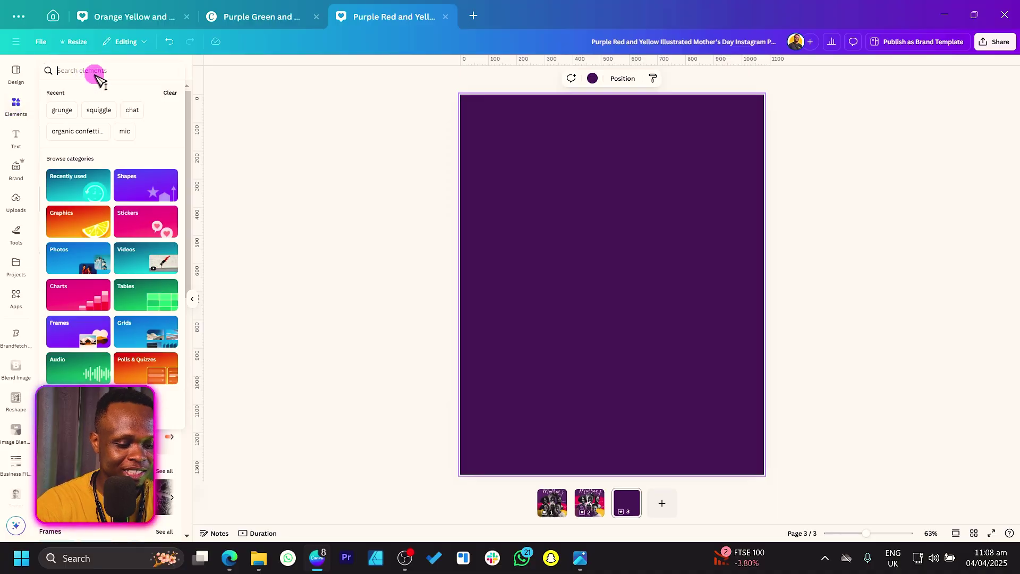
pyautogui.write('eleme')
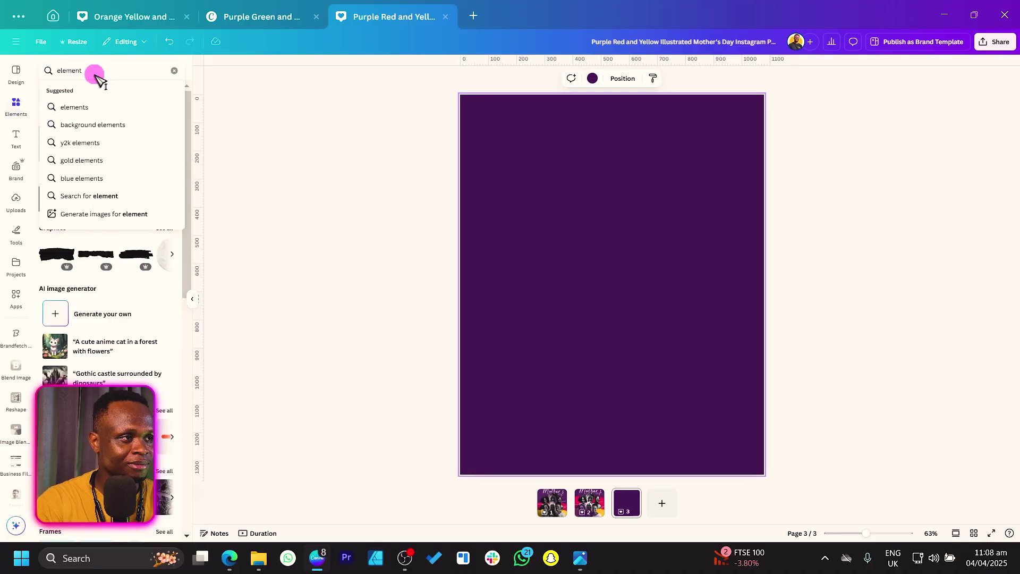
pyautogui.write('nt')
pyautogui.press('Return')
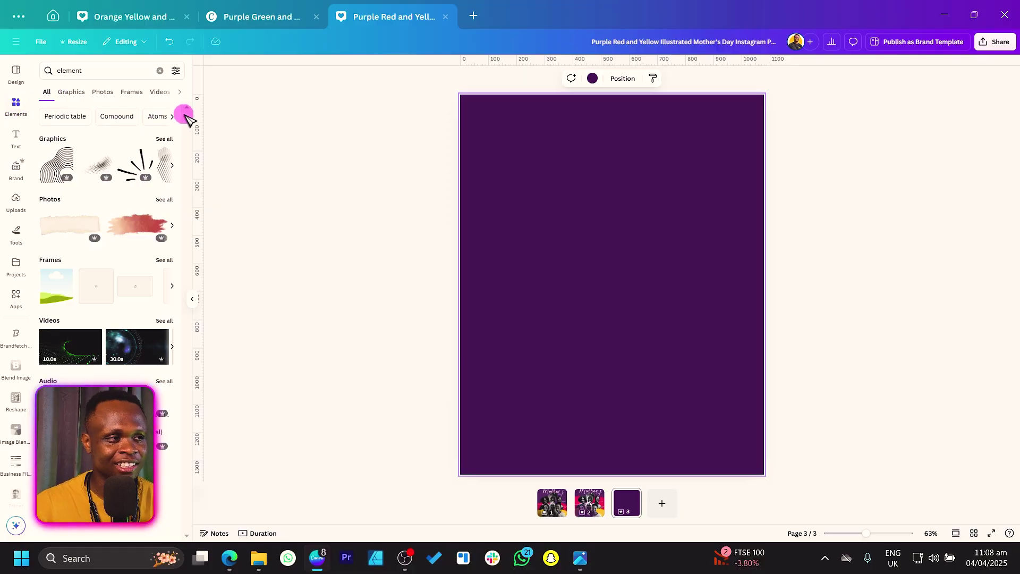
# Search the elements library for "grunge" photos and add the brown weathered grunge texture to the page.
pyautogui.click(107, 74)
pyautogui.write('gru')
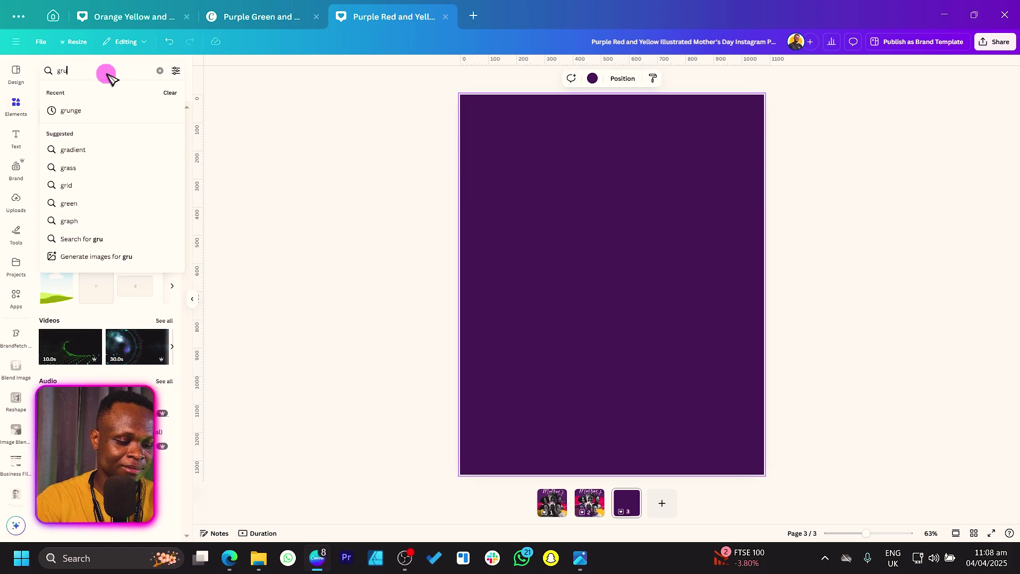
pyautogui.write('nge')
pyautogui.press('Return')
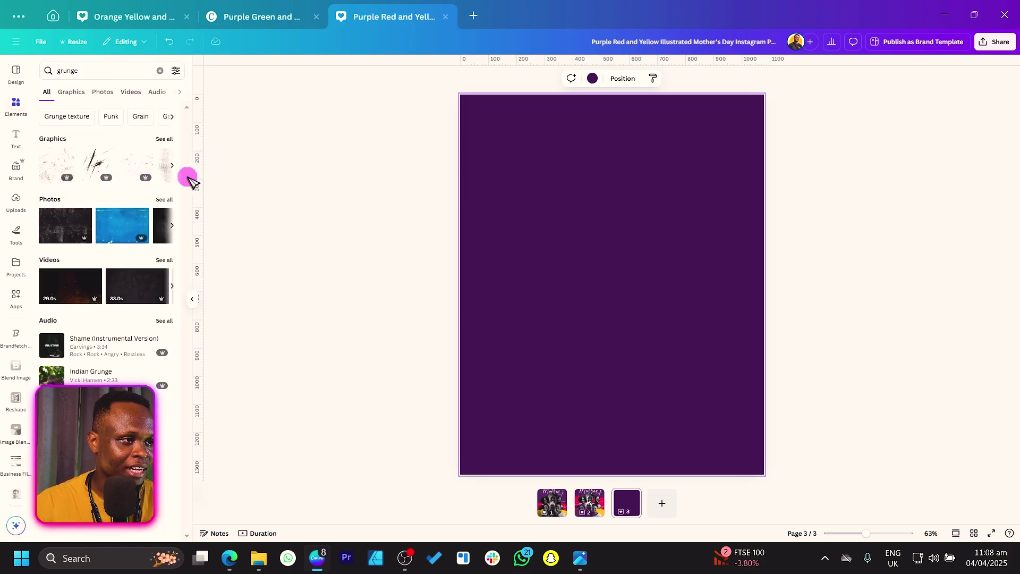
pyautogui.click(164, 201)
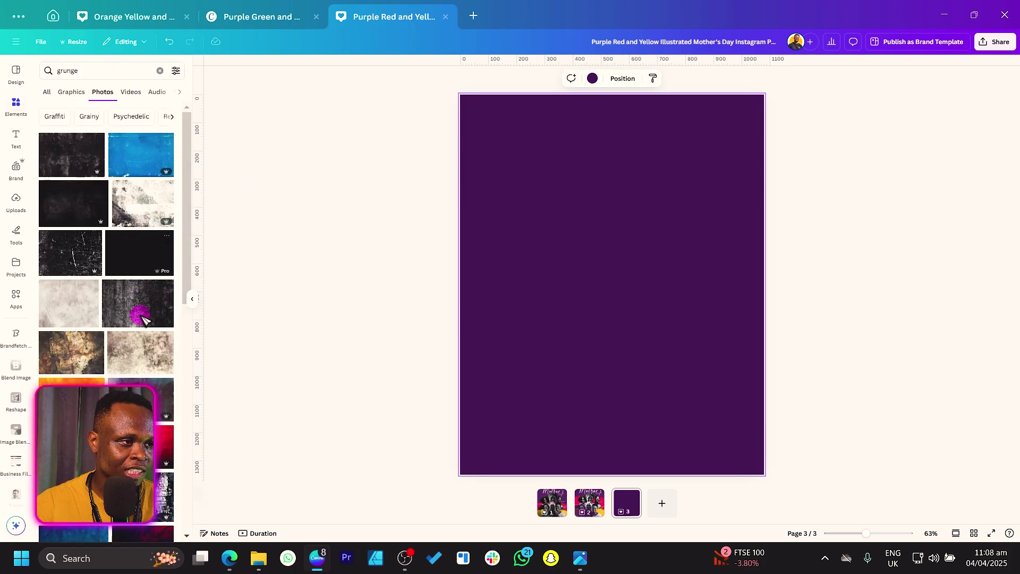
pyautogui.scroll(-5, 155, 358)
pyautogui.click(78, 232)
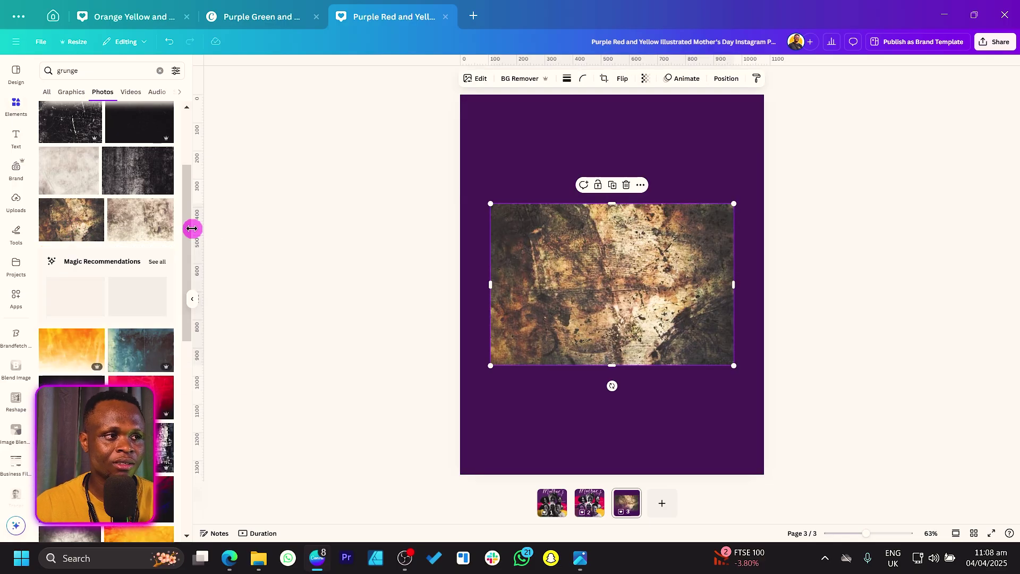
# Rotate the grunge texture to -90° and enlarge it until it covers the whole page.
pyautogui.moveTo(611, 387); pyautogui.dragTo(710, 283)
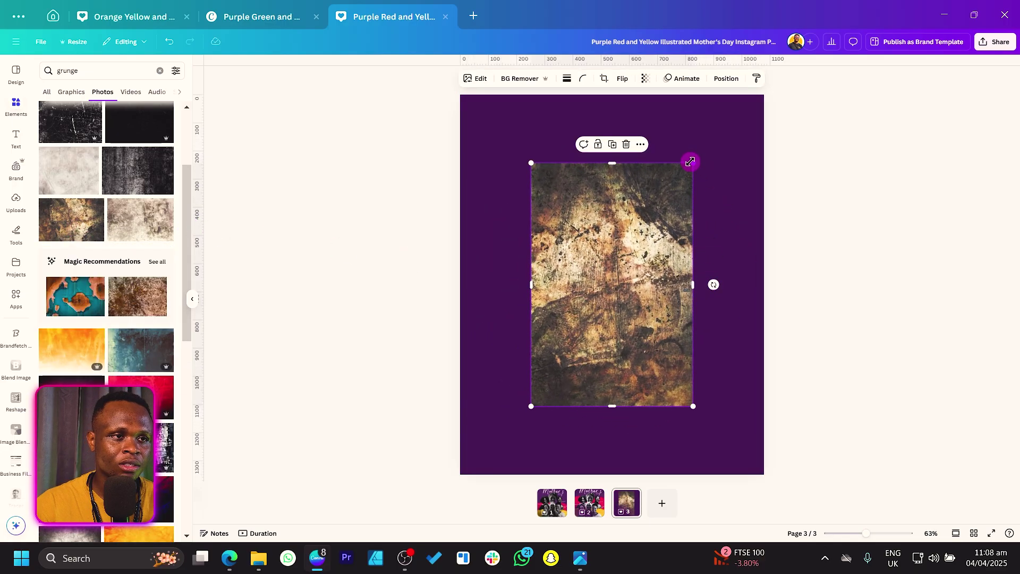
pyautogui.moveTo(690, 163); pyautogui.dragTo(837, 97)
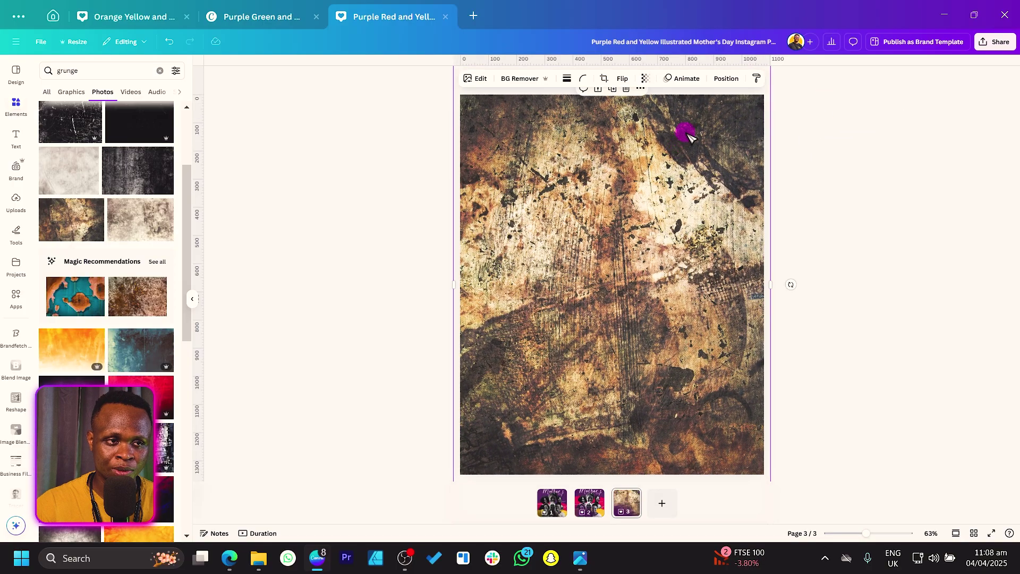
pyautogui.click(726, 79)
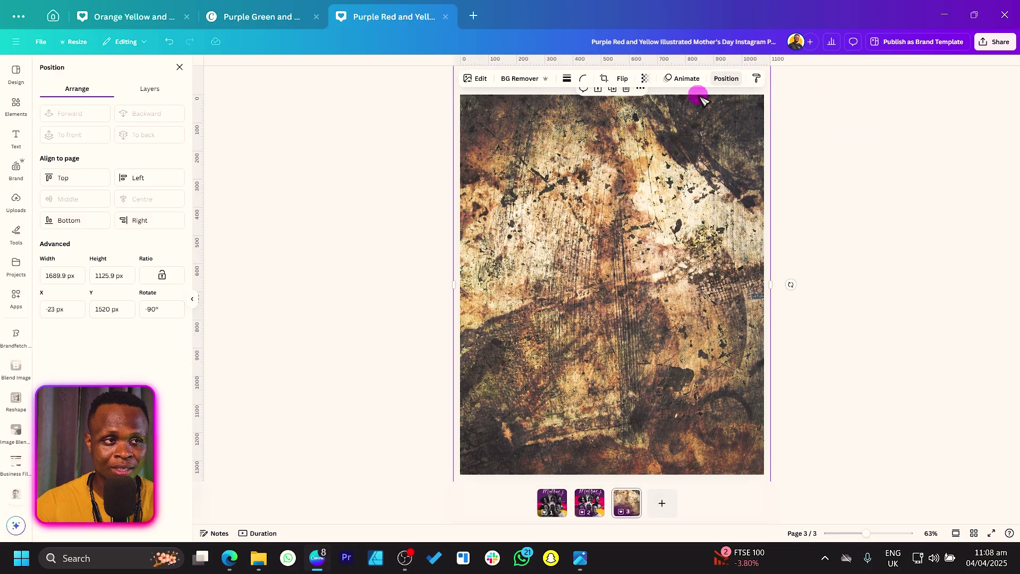
# Set the grunge texture's transparency to 16 so it blends with the purple background.
pyautogui.click(645, 78)
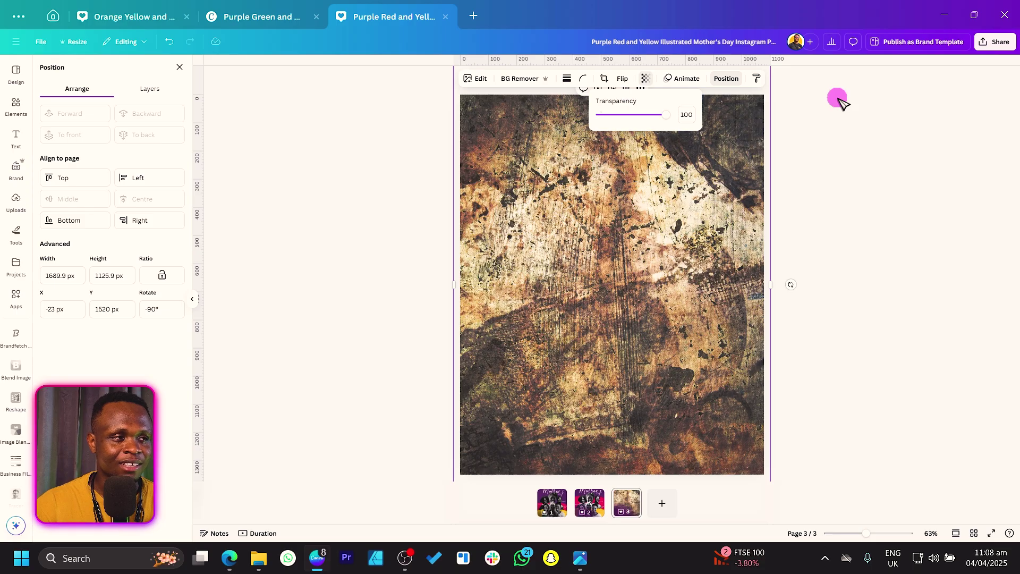
pyautogui.moveTo(664, 117); pyautogui.dragTo(623, 119)
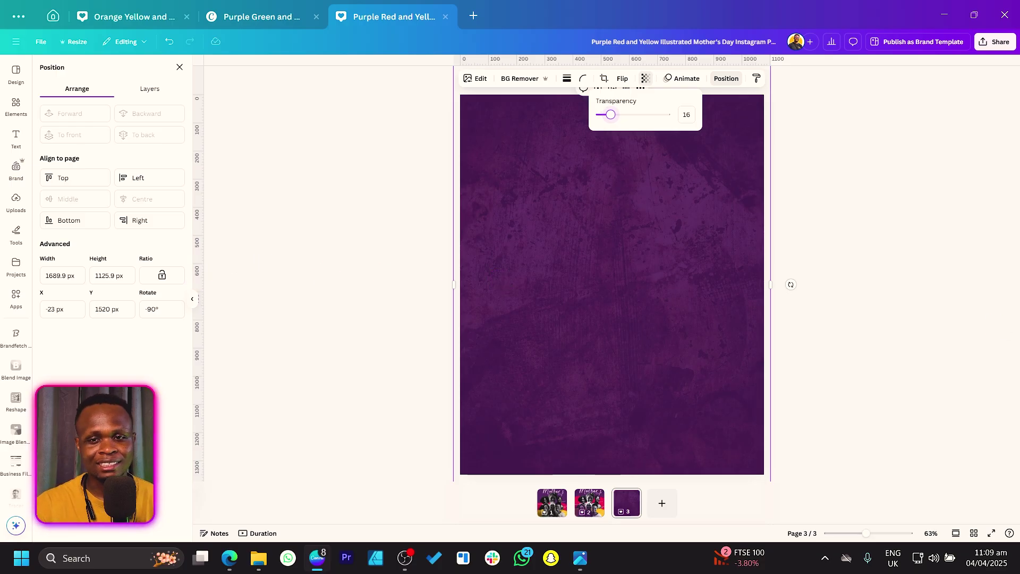
pyautogui.hotkey('alt', 'Tab')
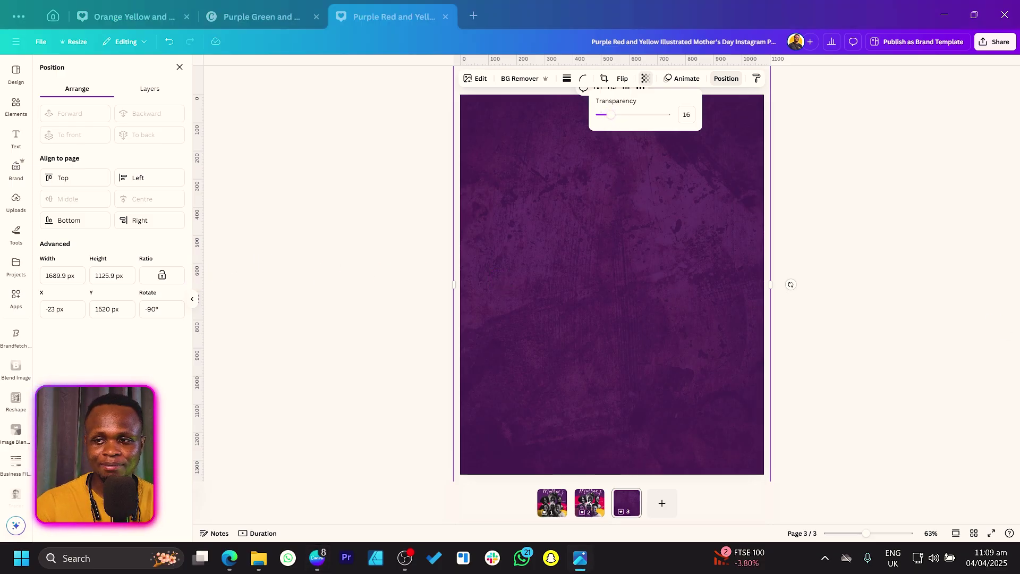
pyautogui.click(373, 248)
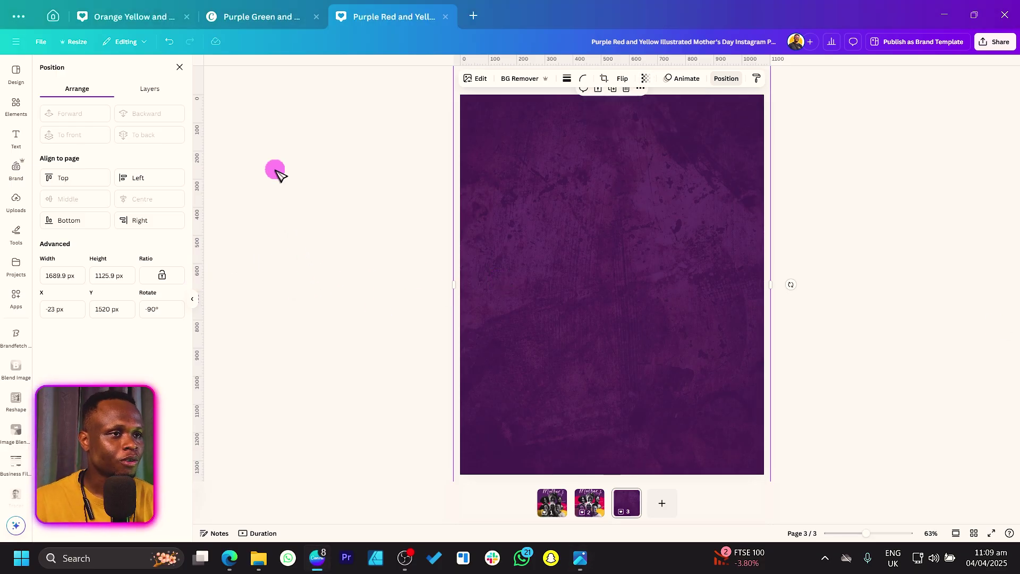
# Search for "african woman" photos and add the woman in the yellow top and the woman in the beige hijab.
pyautogui.click(16, 104)
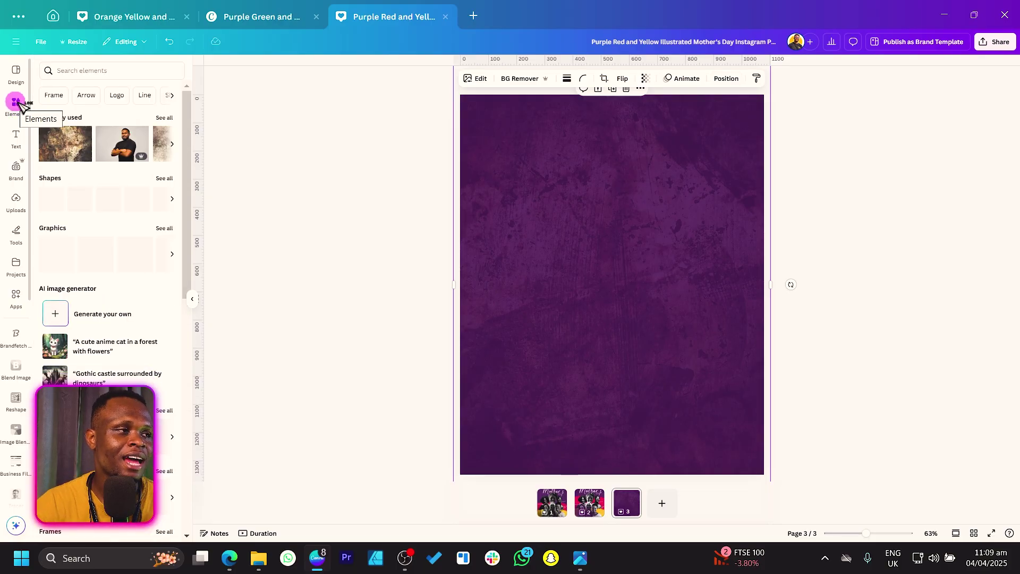
pyautogui.click(90, 74)
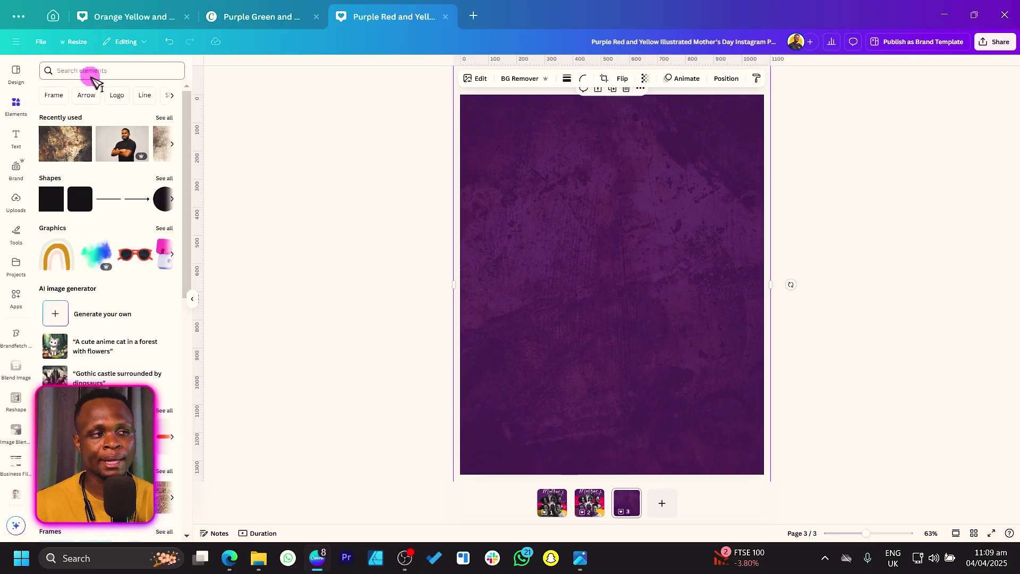
pyautogui.write('african')
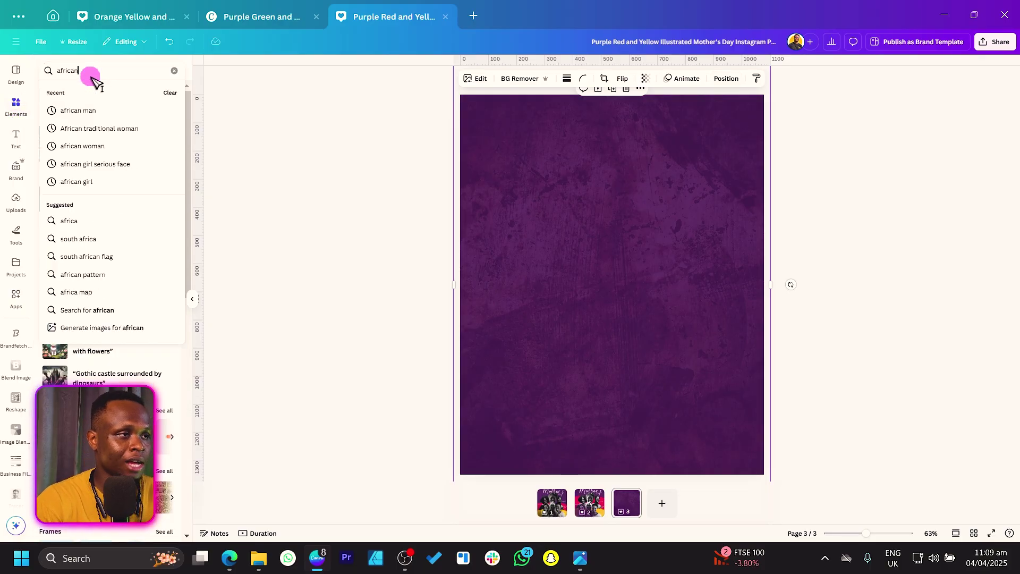
pyautogui.write(' woman')
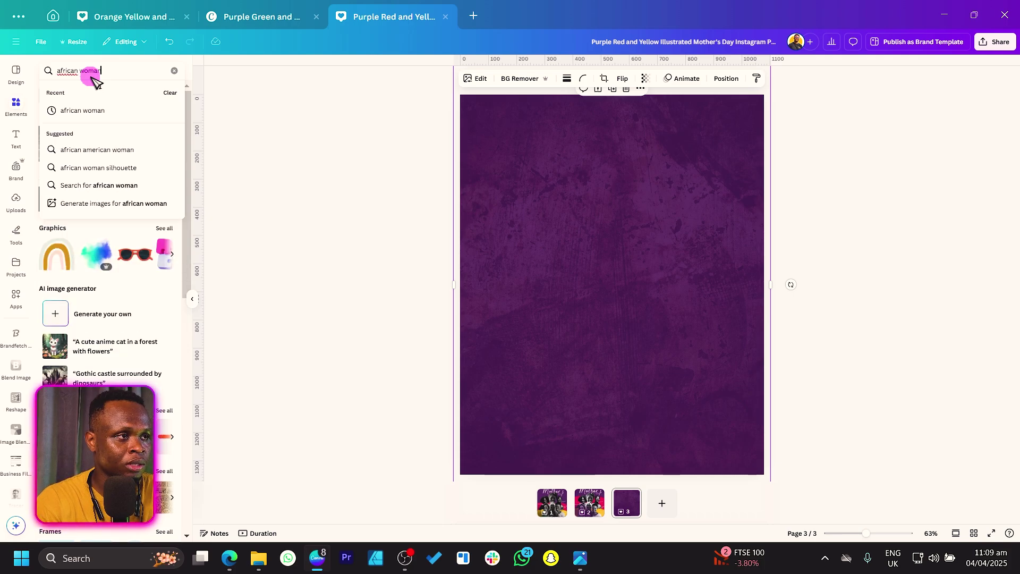
pyautogui.press('Return')
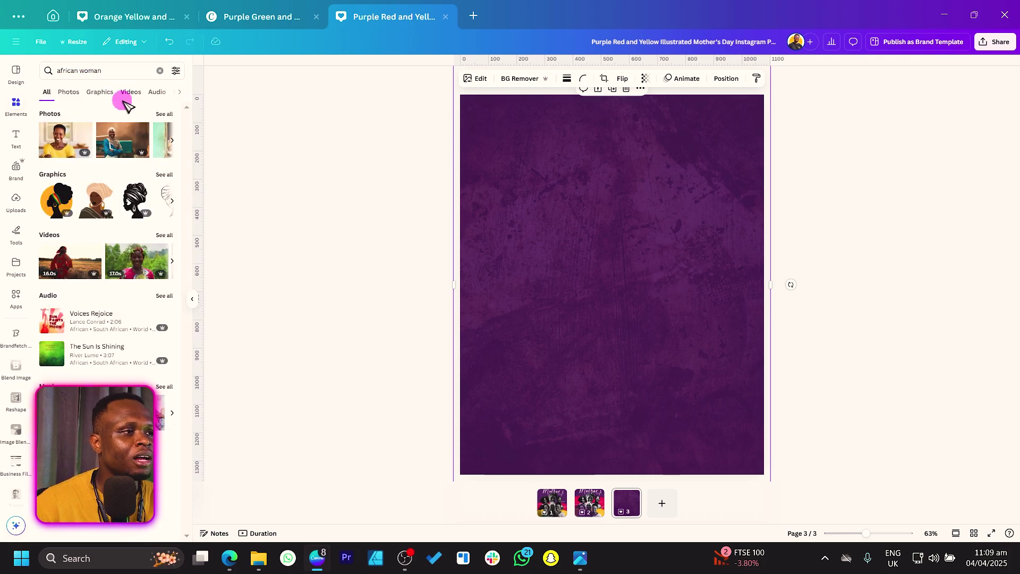
pyautogui.click(164, 114)
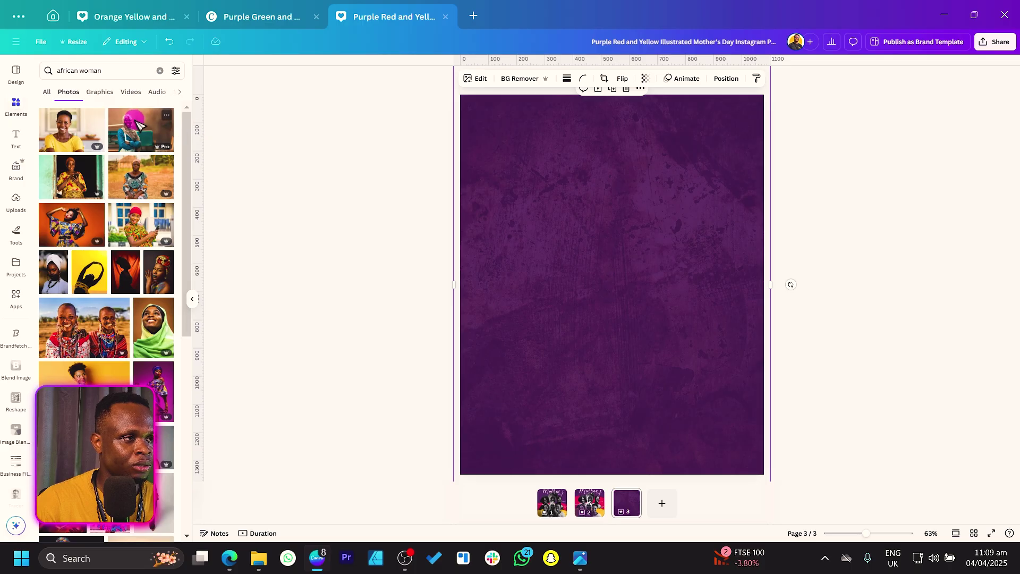
pyautogui.click(81, 134)
pyautogui.click(148, 137)
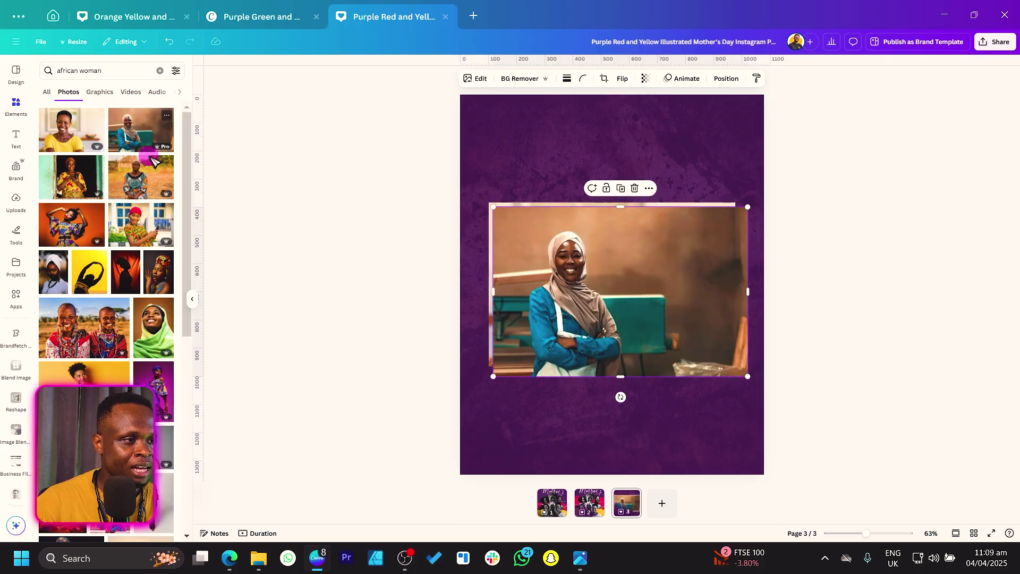
# Add the photos of the woman in the colourful leaf-print dress and the woman with the purple headwrap and sash.
pyautogui.scroll(-2, 164, 234)
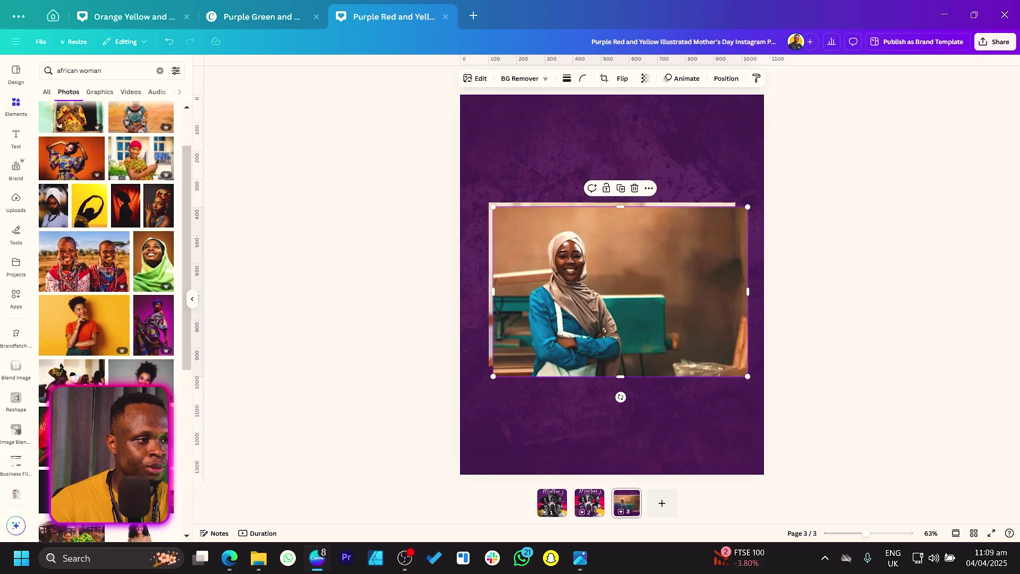
pyautogui.click(111, 435)
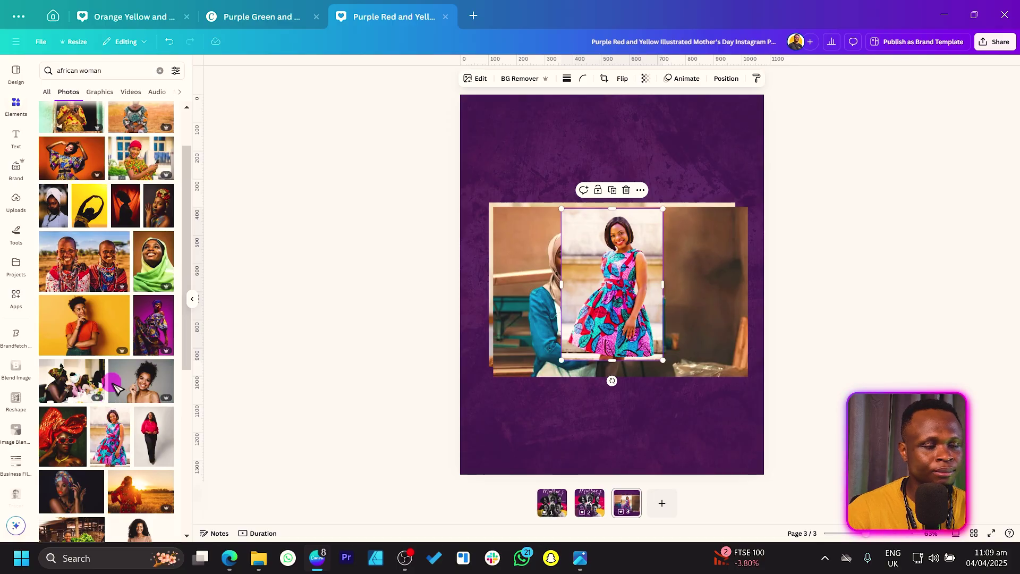
pyautogui.scroll(-5, 116, 387)
pyautogui.click(130, 392)
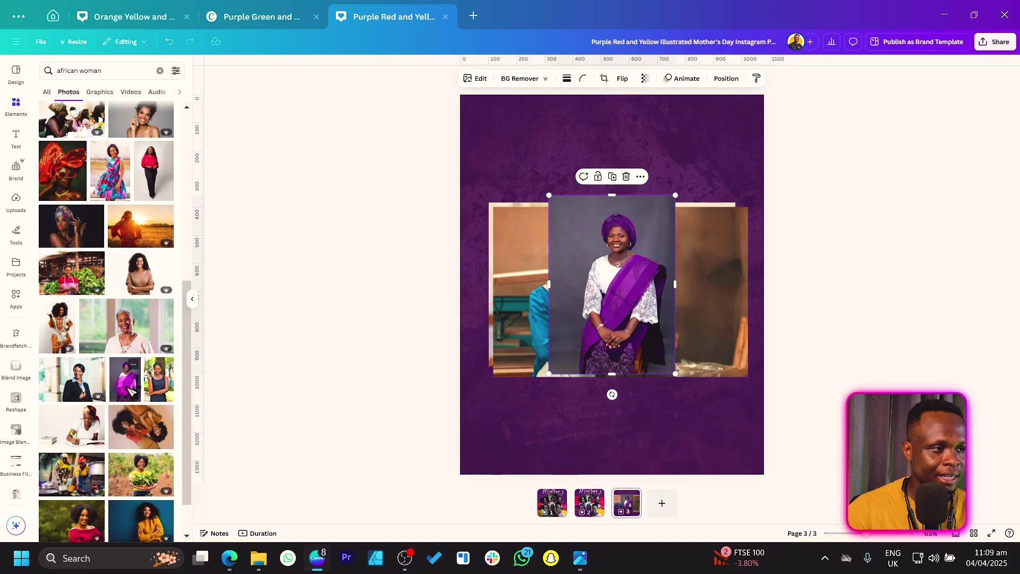
# Add the photo of the smiling woman in the yellow patterned off-shoulder dress against a dark brown background.
pyautogui.scroll(-8, 127, 391)
pyautogui.scroll(-1, 127, 387)
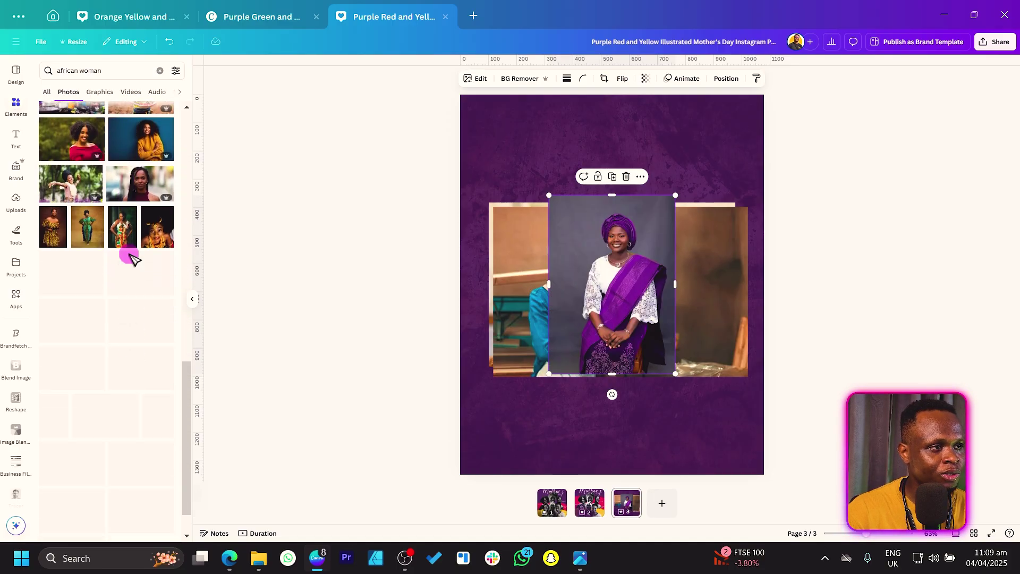
pyautogui.click(59, 230)
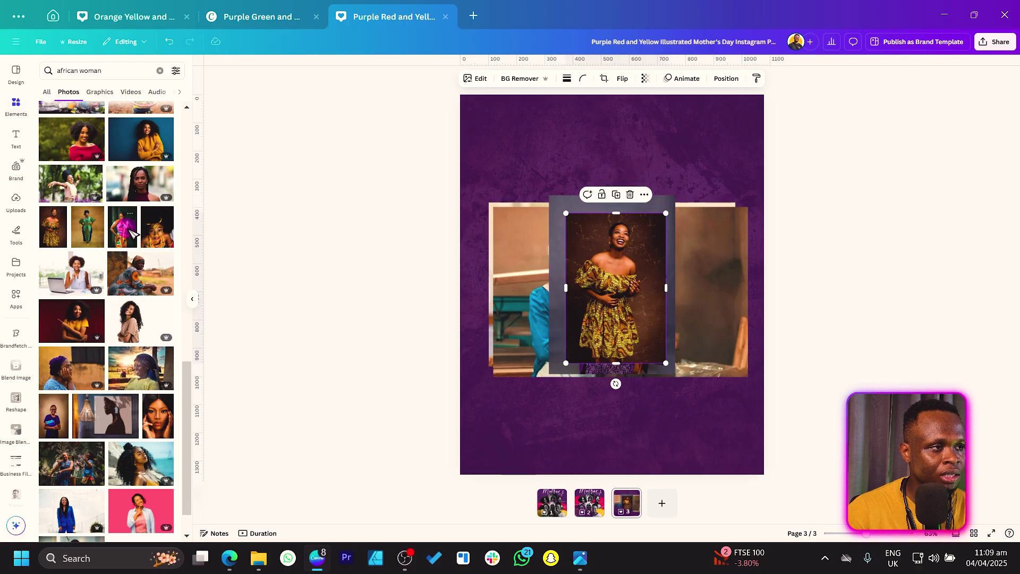
pyautogui.scroll(-5, 129, 257)
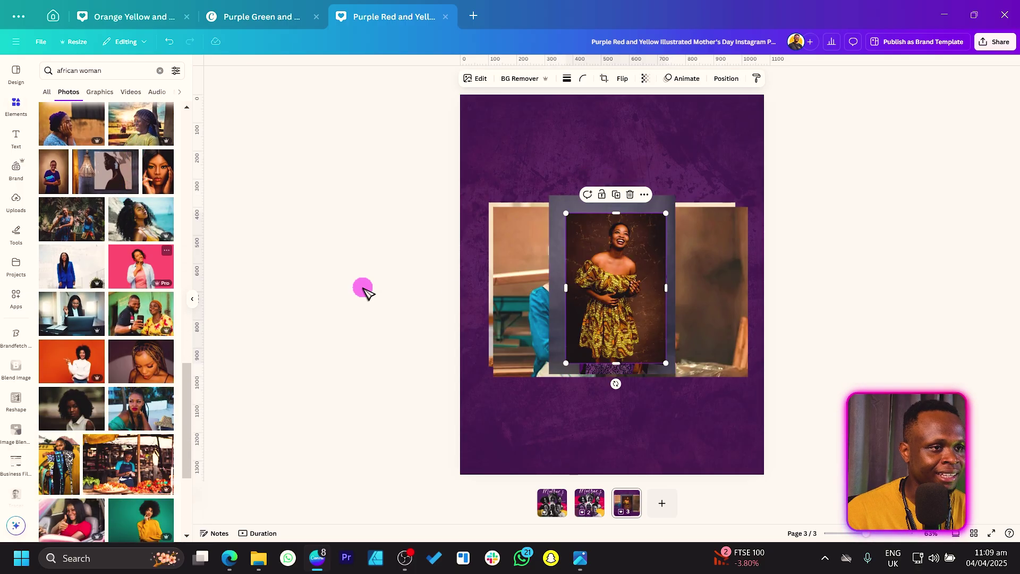
# Spread the photos apart, placing the three standing women across the page's upper half and the hijab and yellow-top women across the lower half.
pyautogui.moveTo(594, 309); pyautogui.dragTo(504, 213)
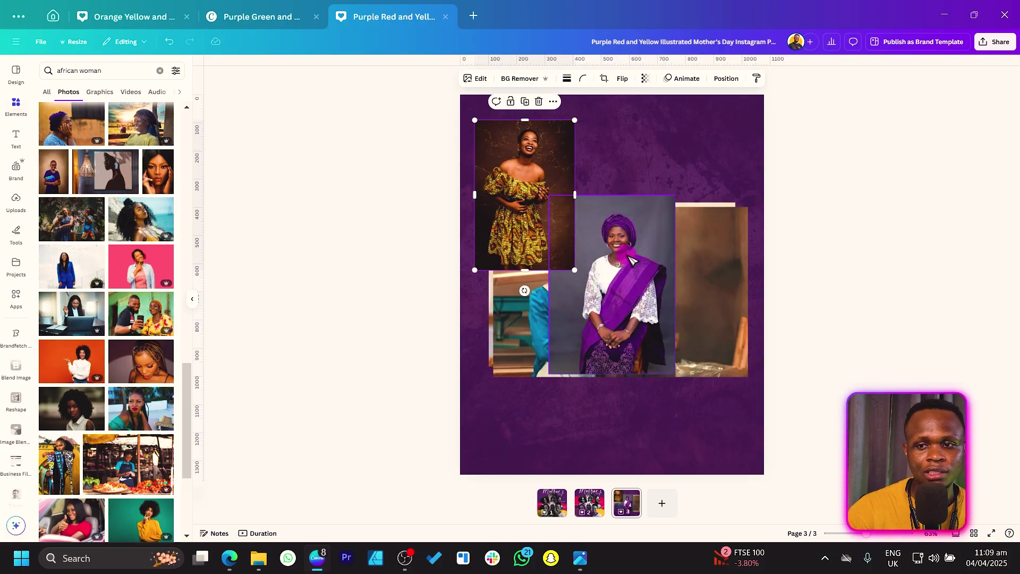
pyautogui.moveTo(616, 281); pyautogui.dragTo(604, 152)
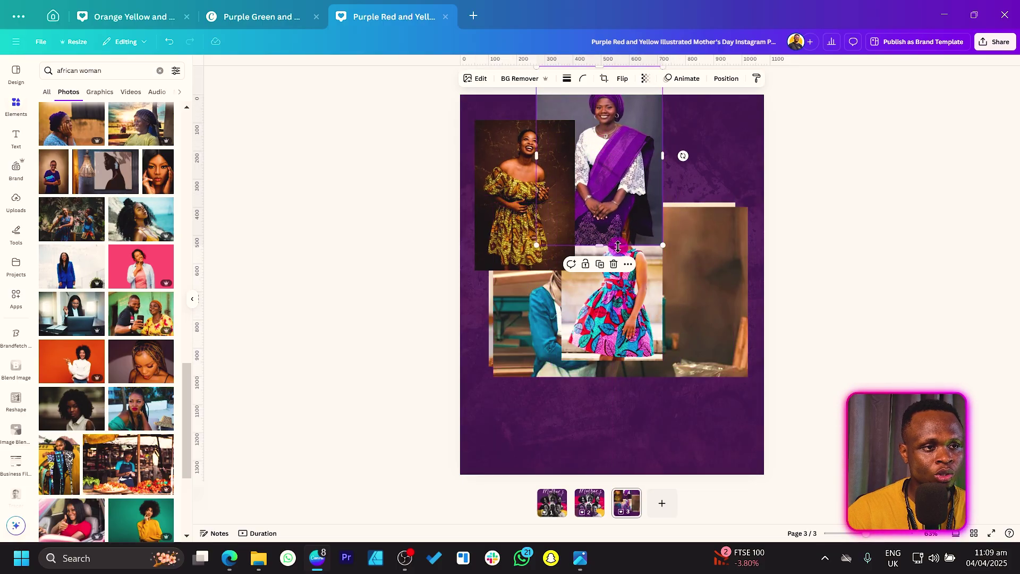
pyautogui.moveTo(635, 296); pyautogui.dragTo(700, 159)
pyautogui.moveTo(713, 297); pyautogui.dragTo(649, 393)
pyautogui.moveTo(705, 294); pyautogui.dragTo(744, 365)
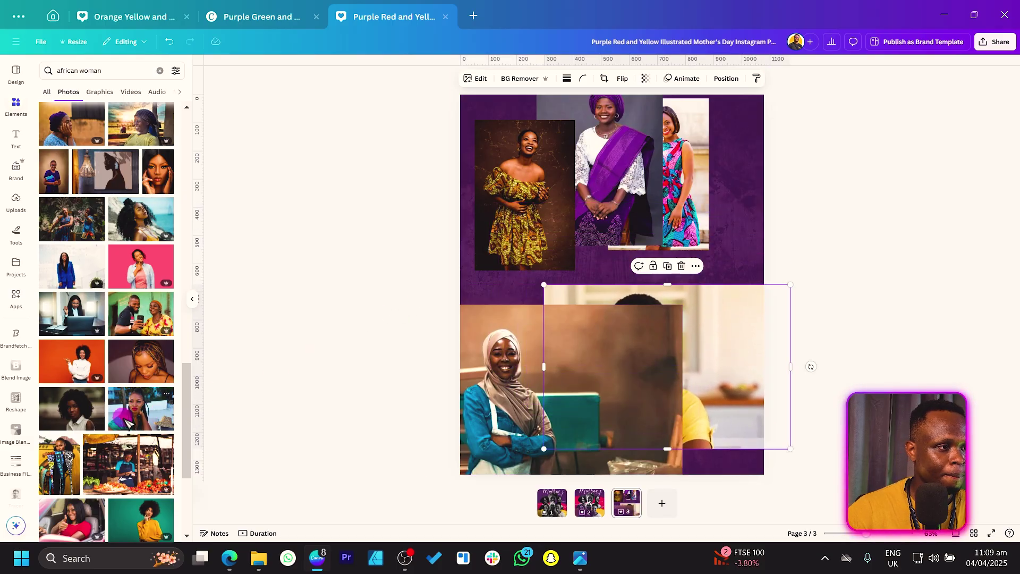
# Add the photos of the grey-haired woman and the woman in the red headwrap, and place the headwrap photo mid-page.
pyautogui.scroll(-5, 127, 423)
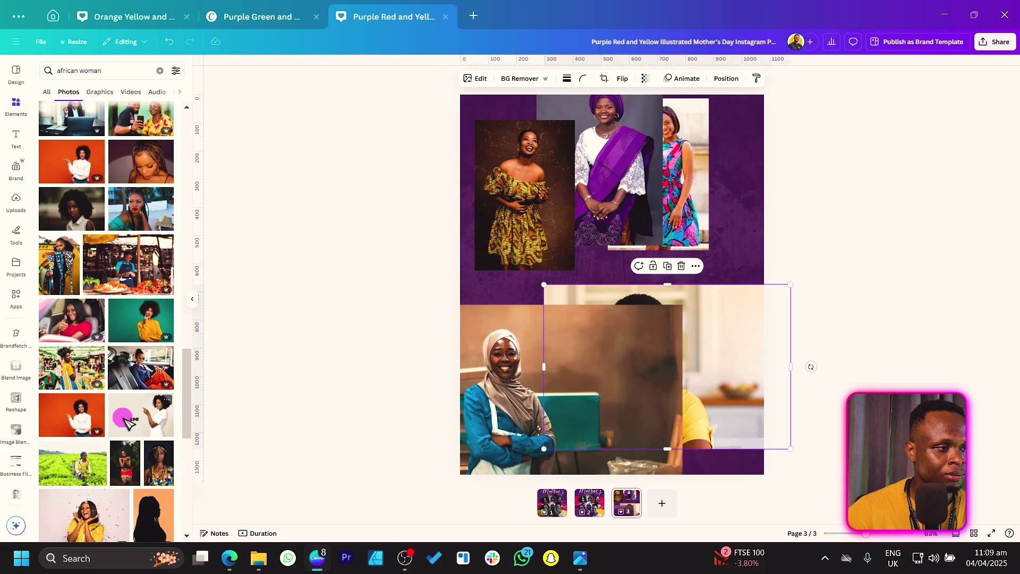
pyautogui.scroll(-2, 128, 423)
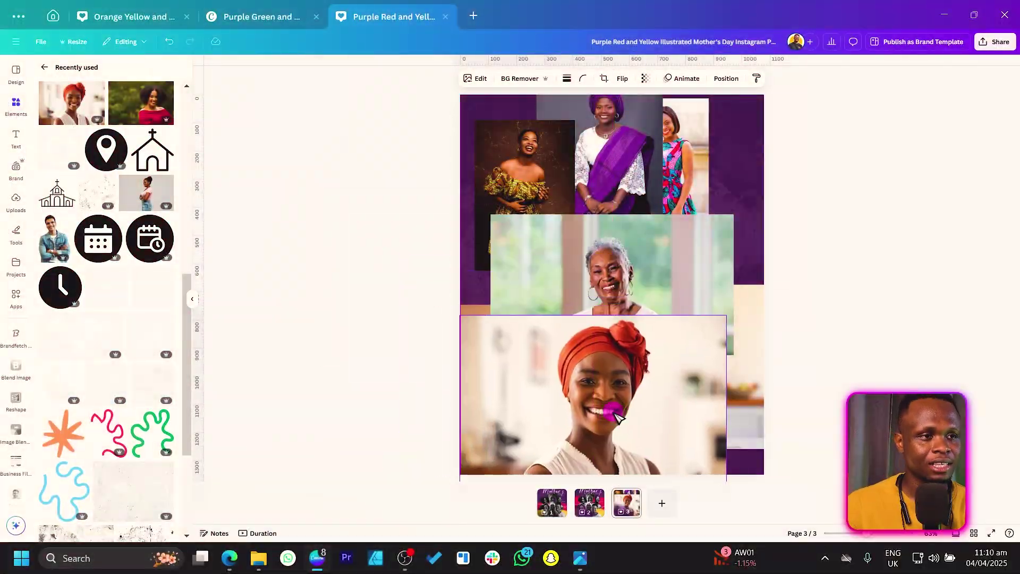
pyautogui.moveTo(617, 418); pyautogui.dragTo(657, 310)
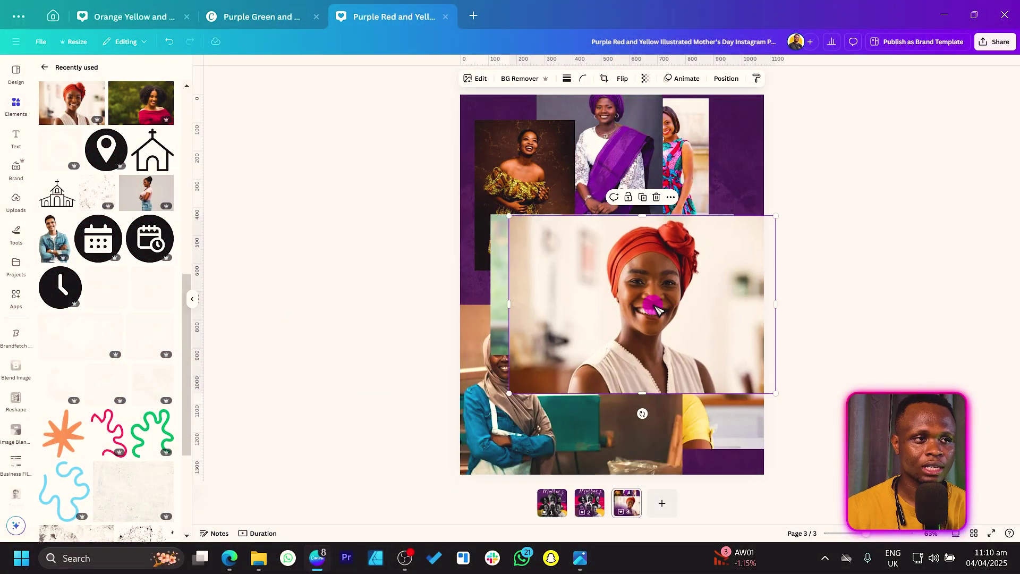
# Move the photos of the woman in the red headwrap and the grey-haired woman lower on the page.
pyautogui.moveTo(407, 120); pyautogui.dragTo(786, 432)
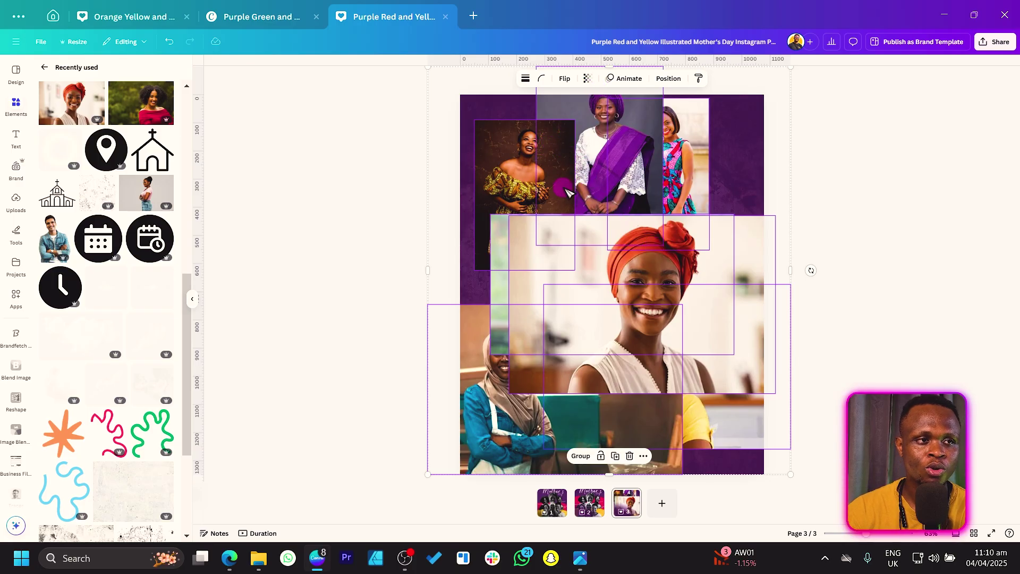
pyautogui.click(361, 191)
pyautogui.moveTo(738, 268); pyautogui.dragTo(712, 348)
pyautogui.click(708, 280)
# Remove the backgrounds from all the women's photos and place the red-headwrap cutout in the middle of the page.
pyautogui.click(510, 125)
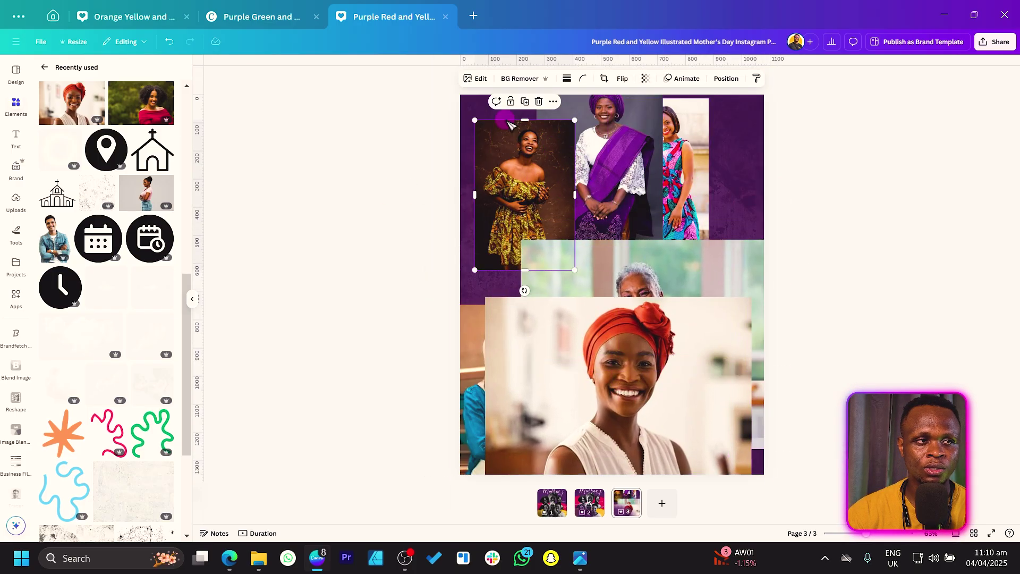
pyautogui.click(532, 80)
pyautogui.click(632, 140)
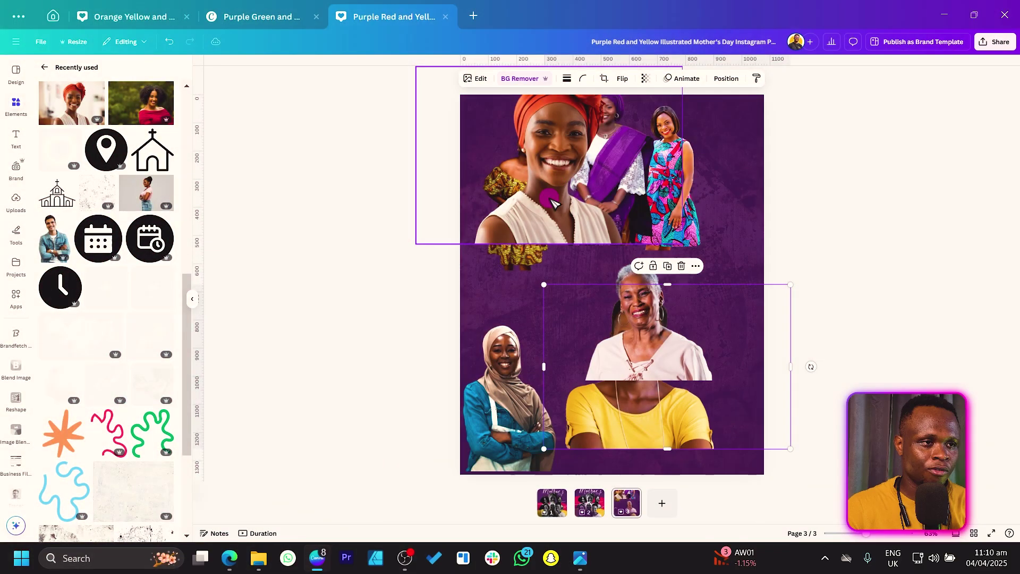
pyautogui.moveTo(521, 298); pyautogui.dragTo(624, 428)
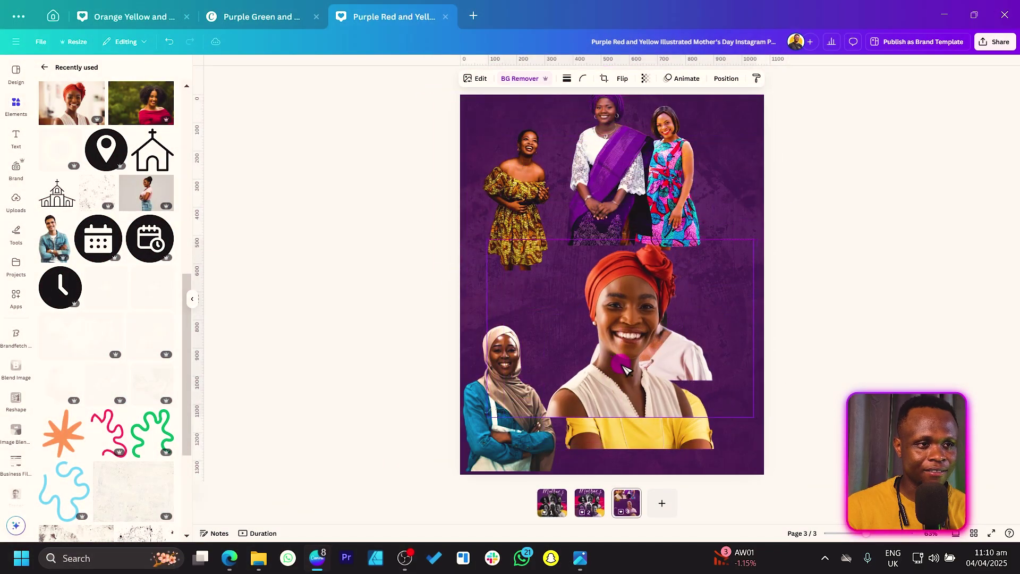
# Add a fourth page and move all the women's cutouts from page 3 onto it.
pyautogui.click(662, 505)
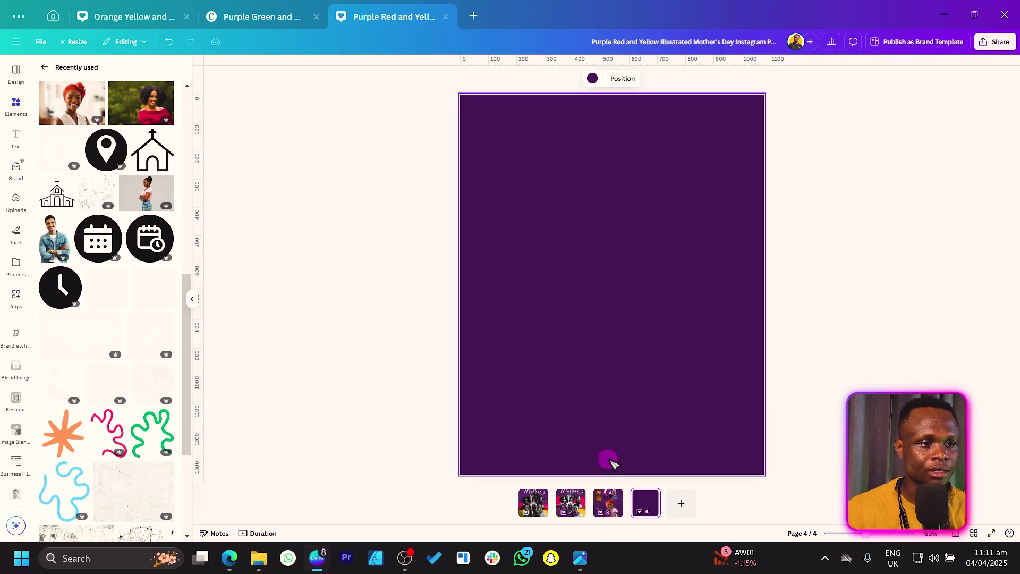
pyautogui.rightClick(608, 502)
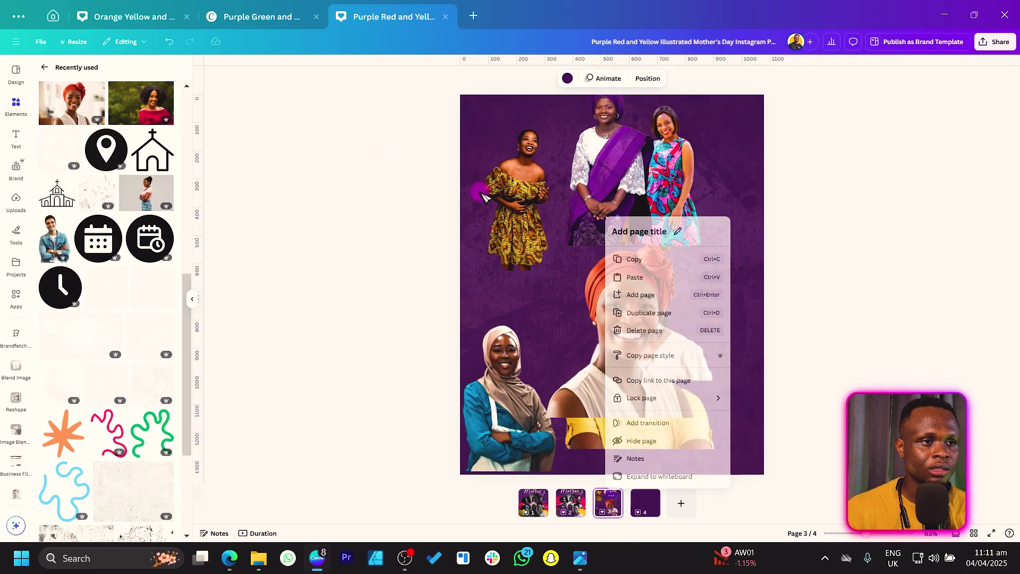
pyautogui.press('Escape')
pyautogui.moveTo(383, 108); pyautogui.dragTo(843, 428)
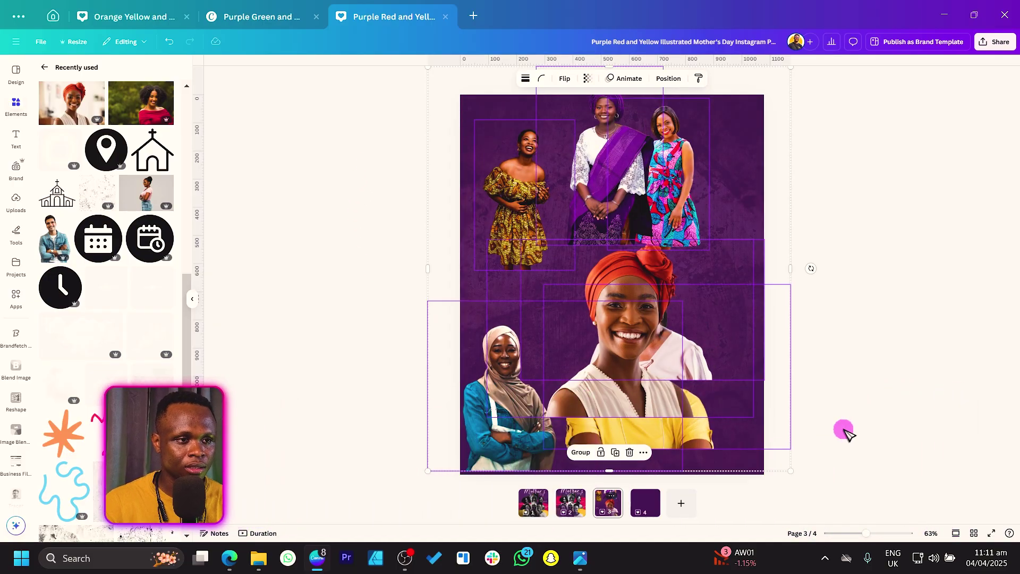
pyautogui.hotkey('ctrl', 'x')
pyautogui.click(645, 502)
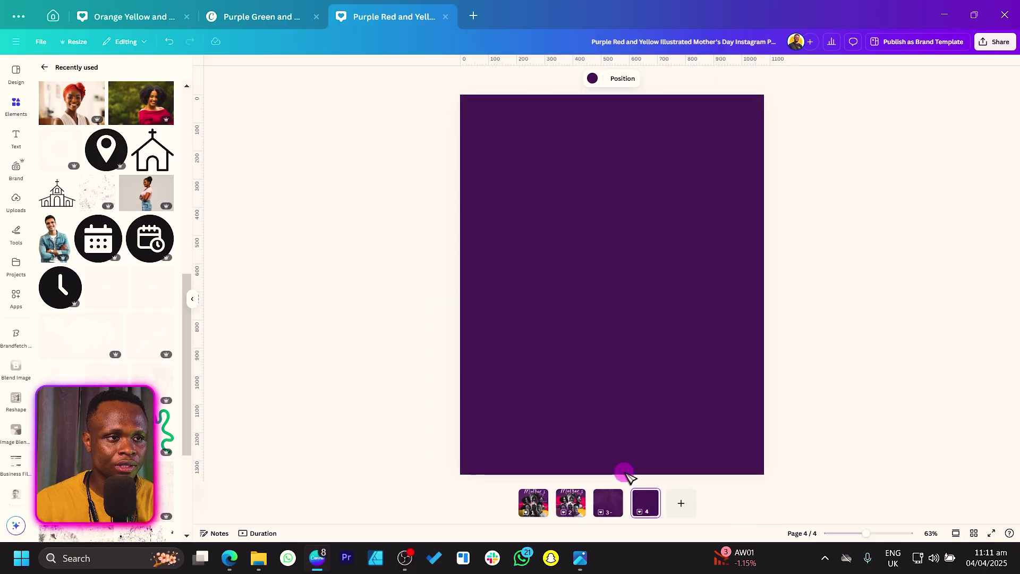
pyautogui.hotkey('ctrl', 'v')
pyautogui.click(387, 314)
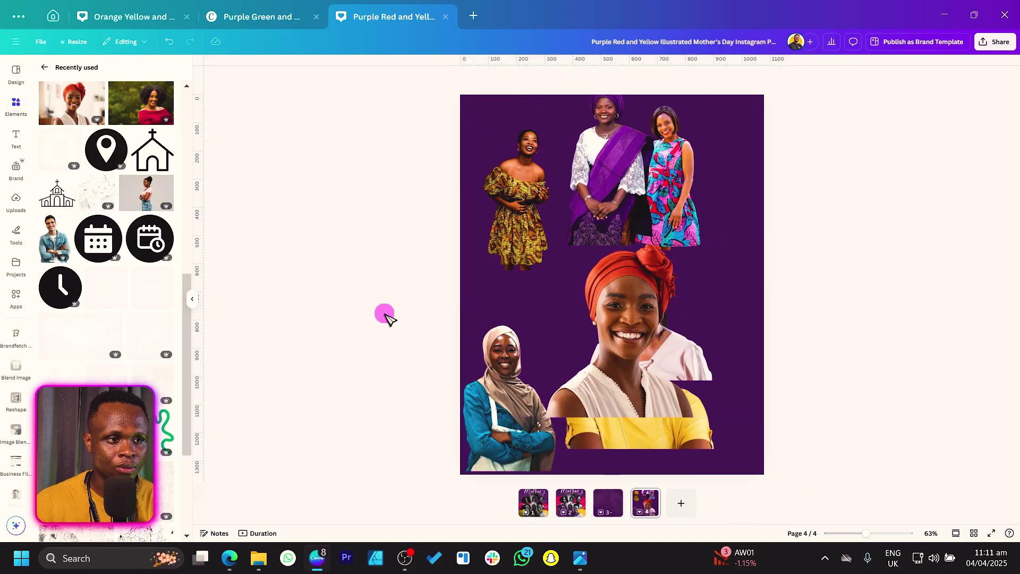
# Add the recently used black jagged rectangle paper shape to page 3.
pyautogui.click(608, 502)
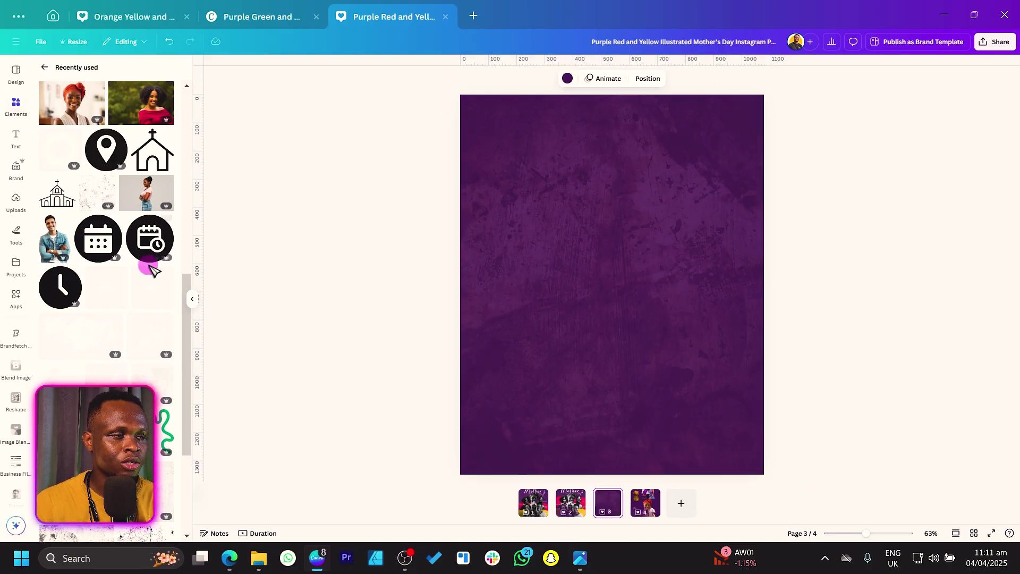
pyautogui.scroll(6, 160, 308)
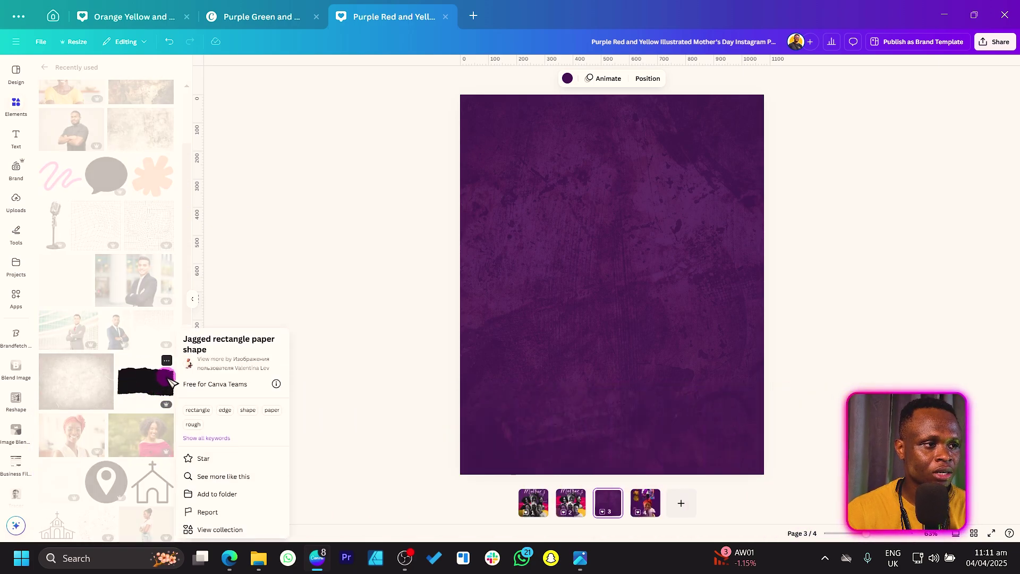
pyautogui.click(143, 380)
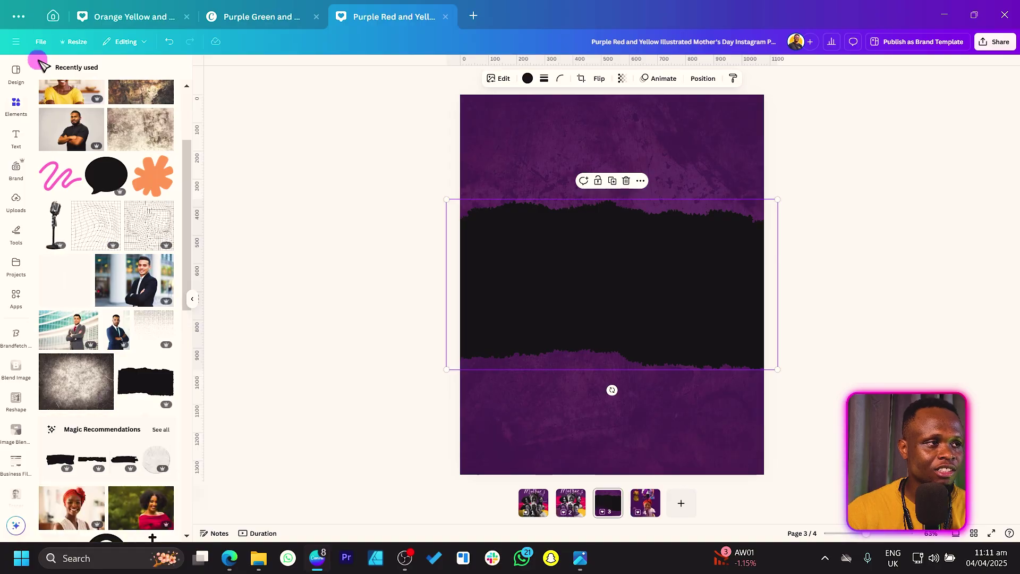
# Search the elements for "jagged rectangle" and show all the matching graphics.
pyautogui.click(44, 67)
pyautogui.click(90, 71)
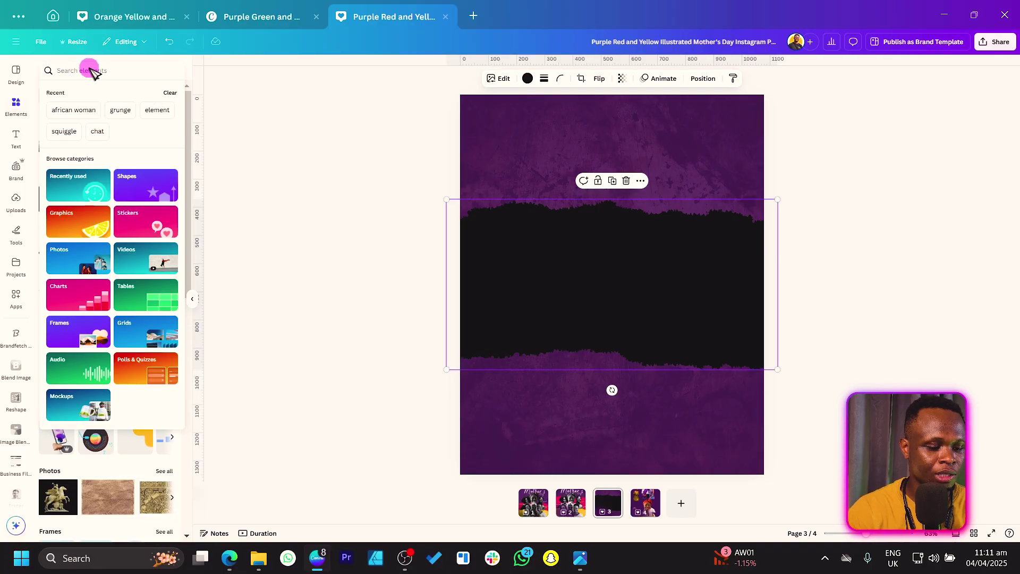
pyautogui.write('jagged rec')
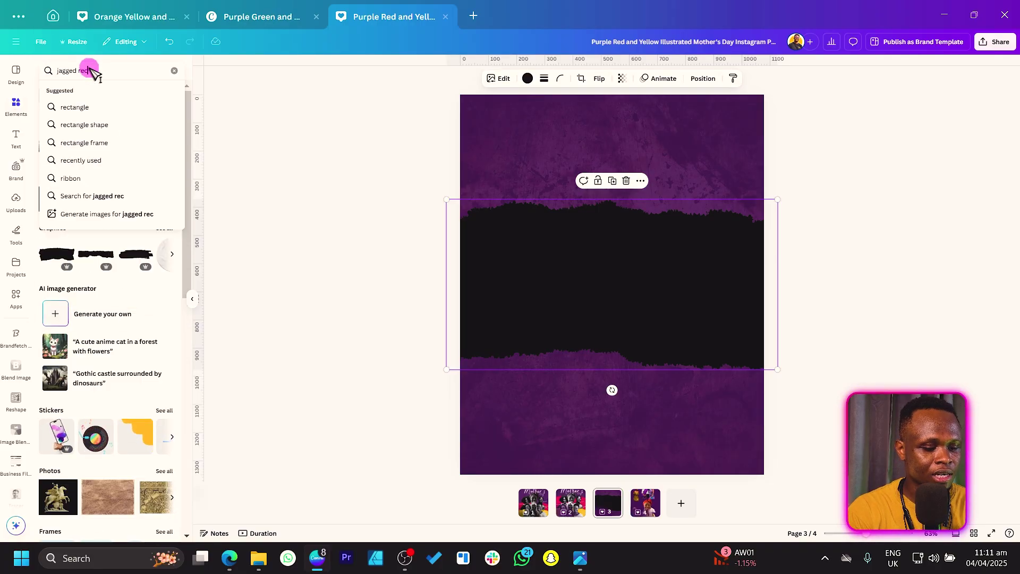
pyautogui.write('tangle')
pyautogui.press('Return')
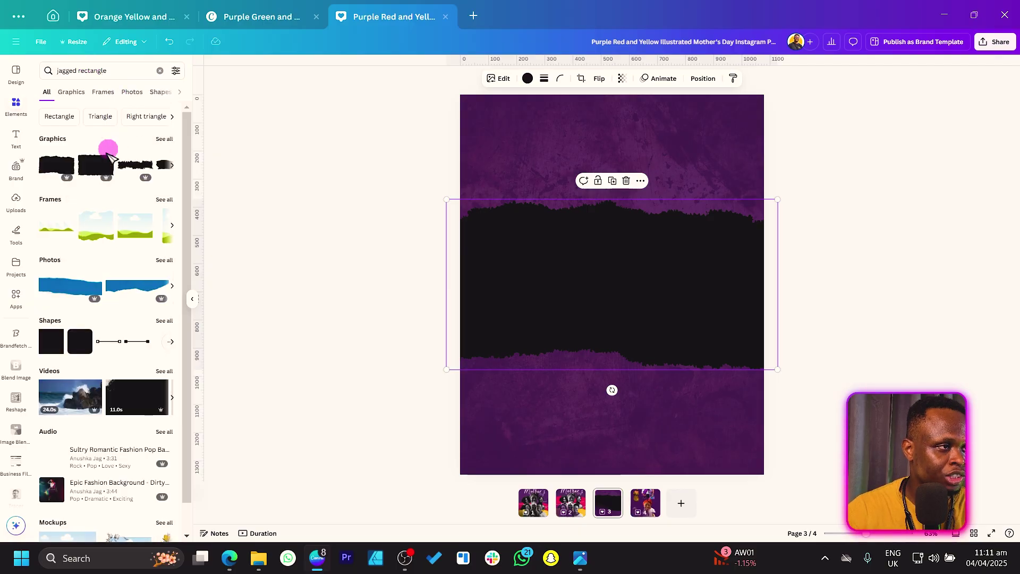
pyautogui.click(163, 139)
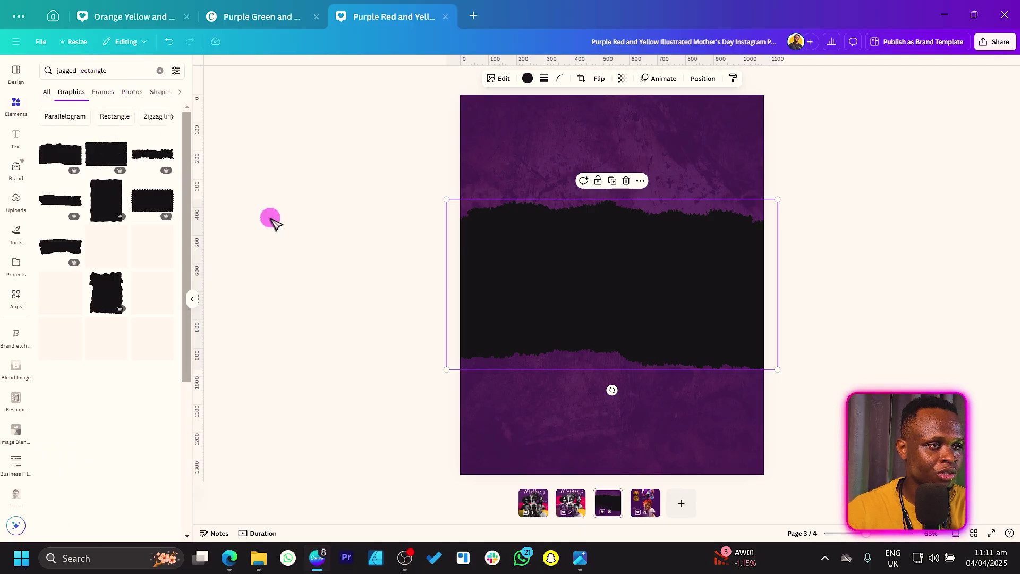
# Duplicate the black jagged shape to make three copies and stack them as overlapping horizontal bands down page 3.
pyautogui.moveTo(583, 282)
pyautogui.mouseDown()
pyautogui.moveTo(597, 291)
pyautogui.moveTo(592, 419)
pyautogui.moveTo(578, 294)
pyautogui.moveTo(593, 295)
pyautogui.mouseUp()
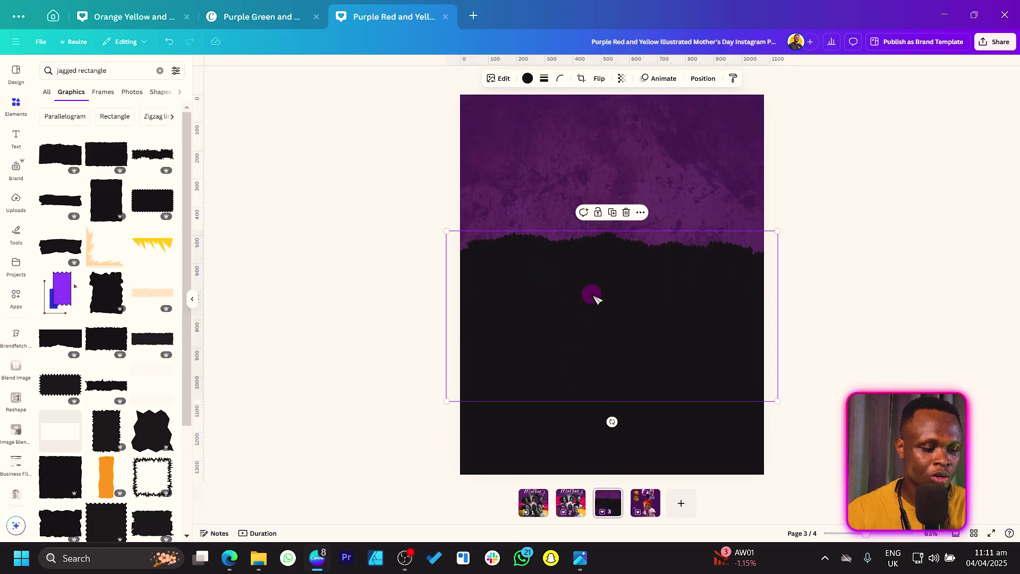
pyautogui.hotkey('ctrl', 'd')
pyautogui.moveTo(603, 213); pyautogui.dragTo(599, 264)
# Colour the uppermost jagged band crimson red and send it behind the middle band.
pyautogui.click(527, 78)
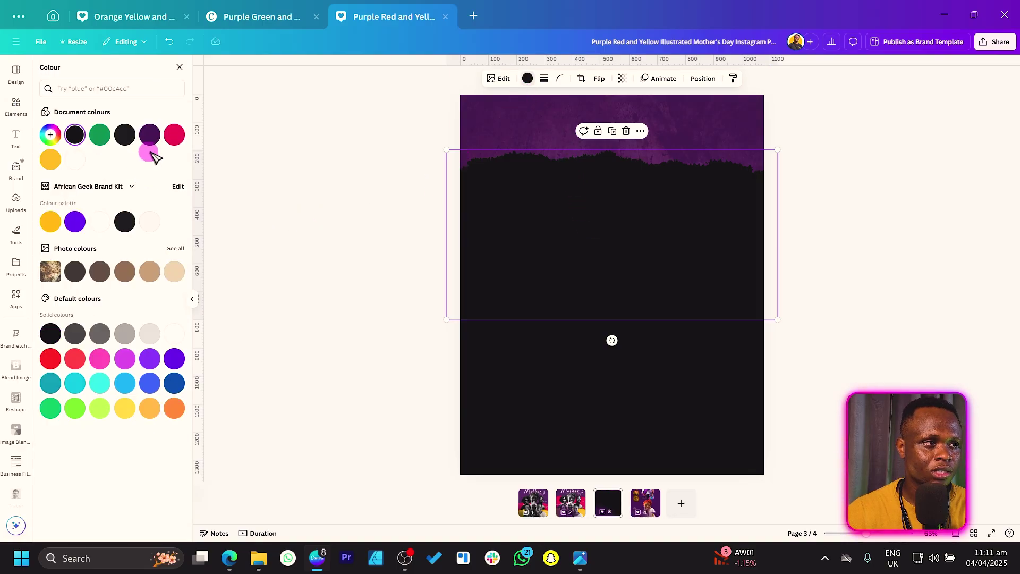
pyautogui.click(175, 135)
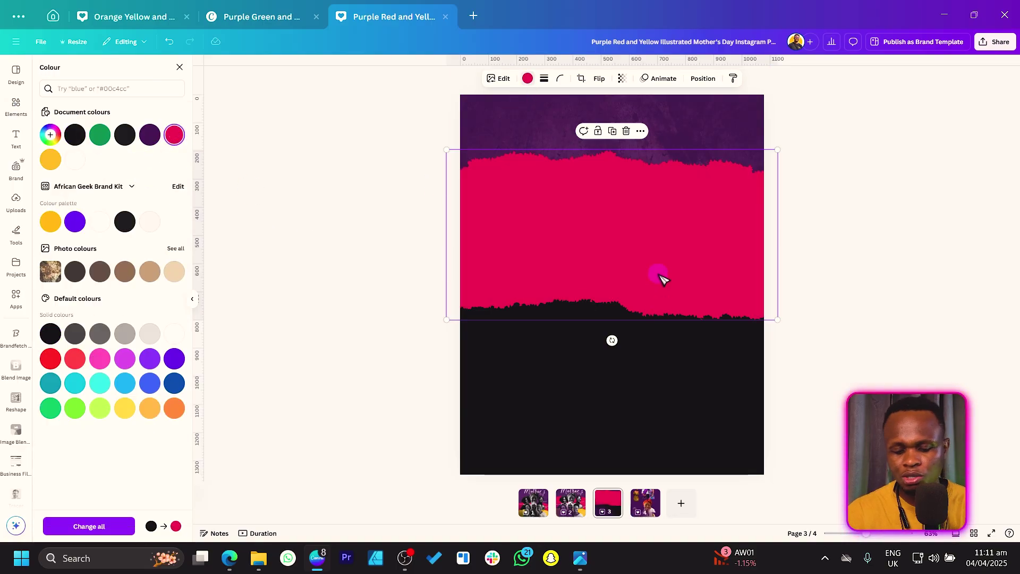
pyautogui.hotkey('ctrl', '[')
# Colour the middle jagged band yellow, and bring the lowest band forward and colour it green.
pyautogui.click(650, 303)
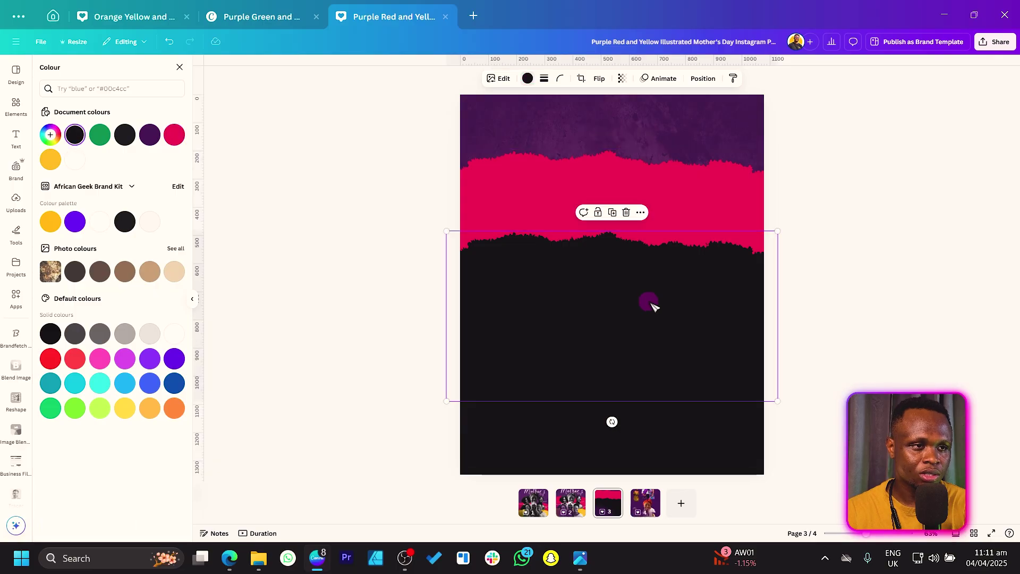
pyautogui.click(50, 159)
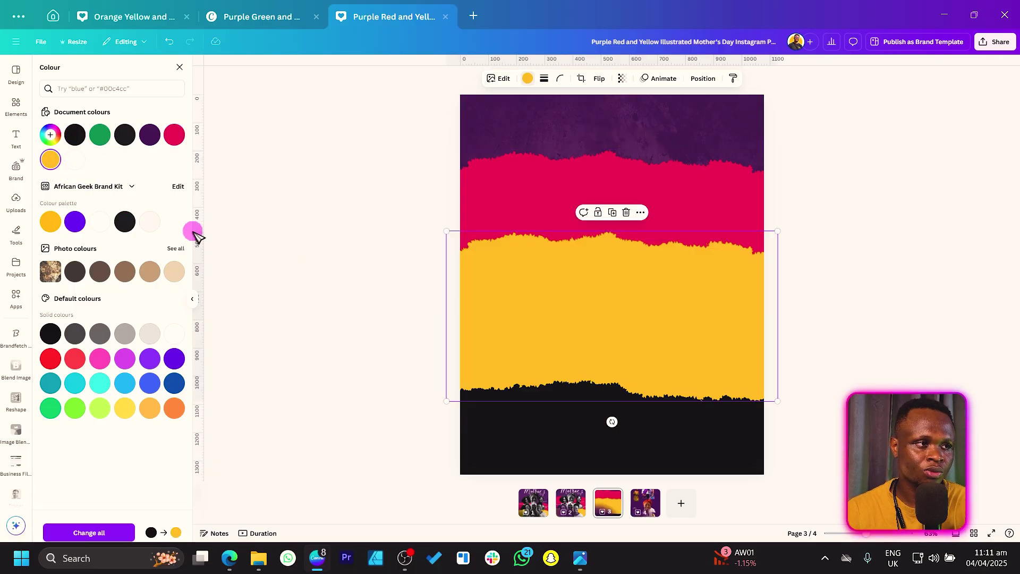
pyautogui.click(553, 450)
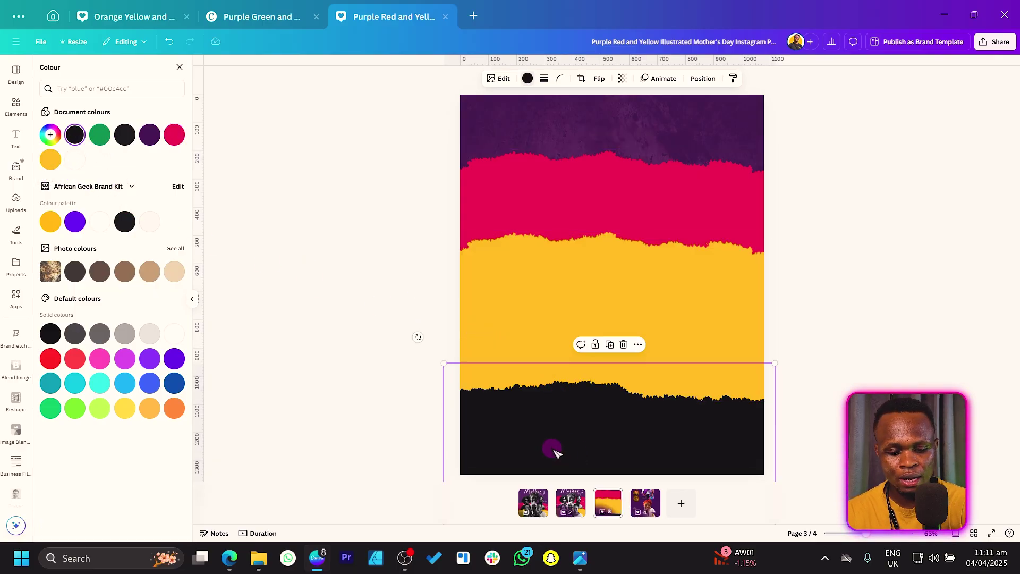
pyautogui.hotkey('ctrl', ']')
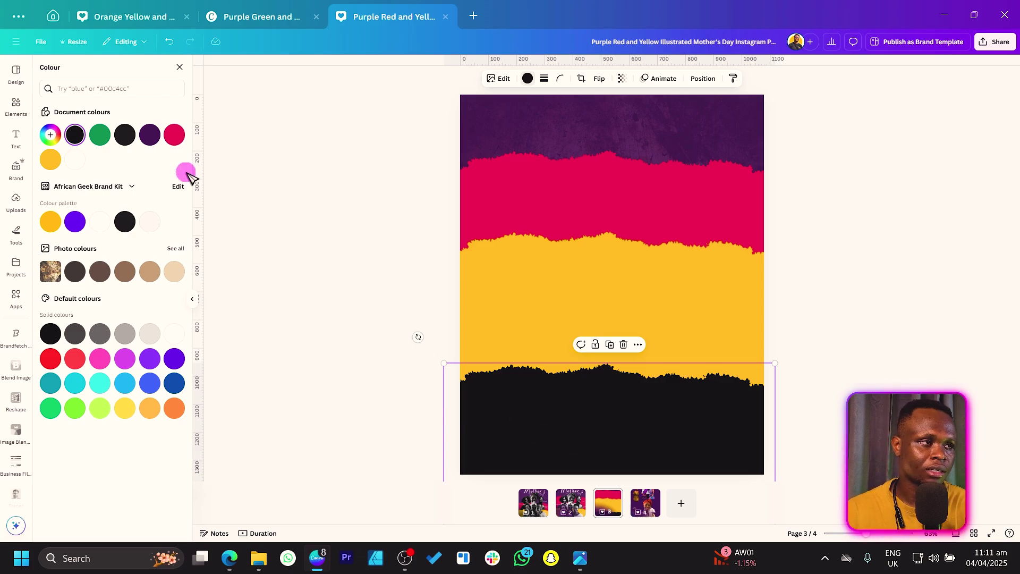
pyautogui.click(109, 136)
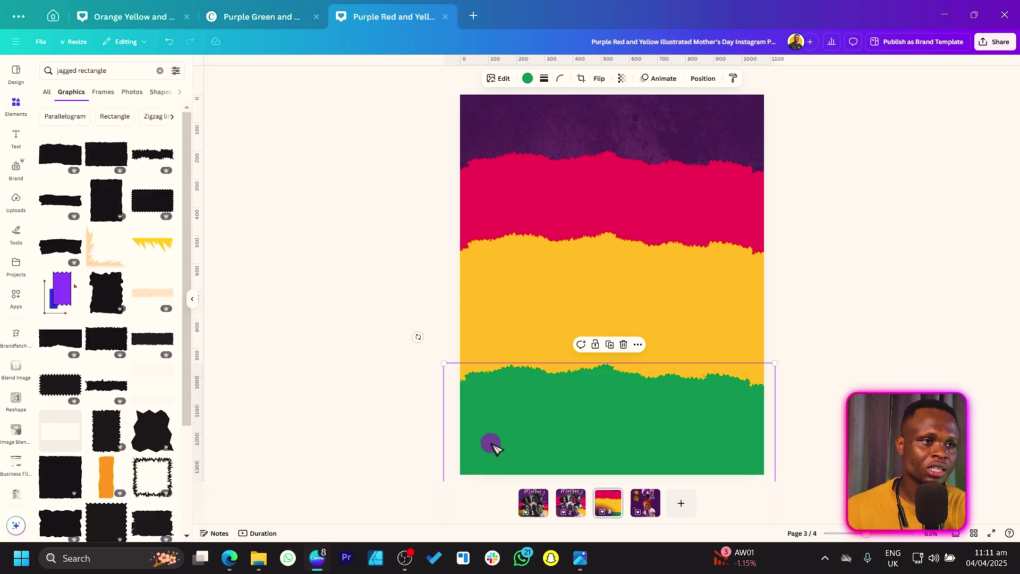
# Shift the yellow and red bands downward so the three torn-paper bands are evenly spaced and more purple background shows.
pyautogui.moveTo(580, 313); pyautogui.dragTo(581, 335)
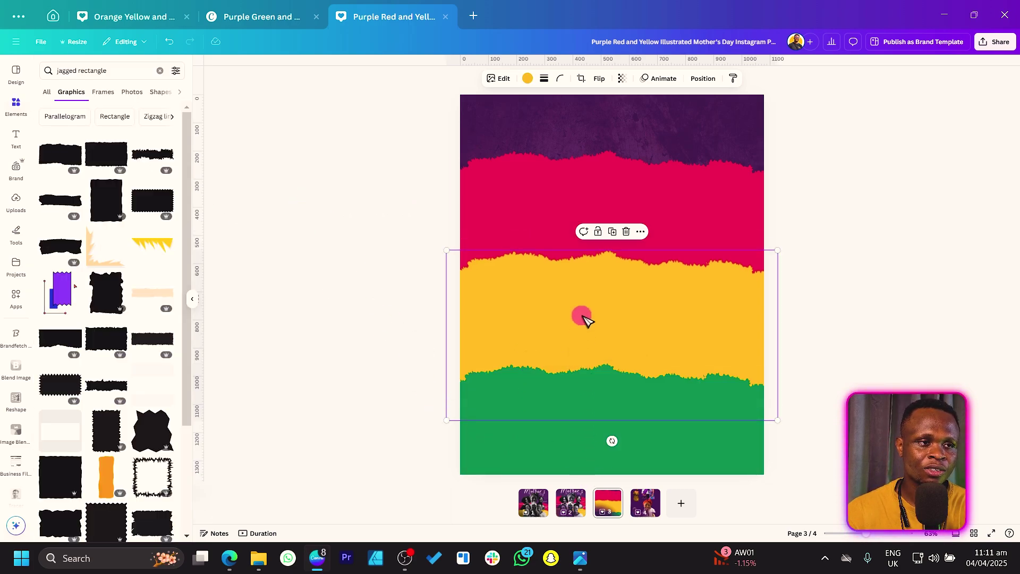
pyautogui.moveTo(569, 203); pyautogui.dragTo(570, 208)
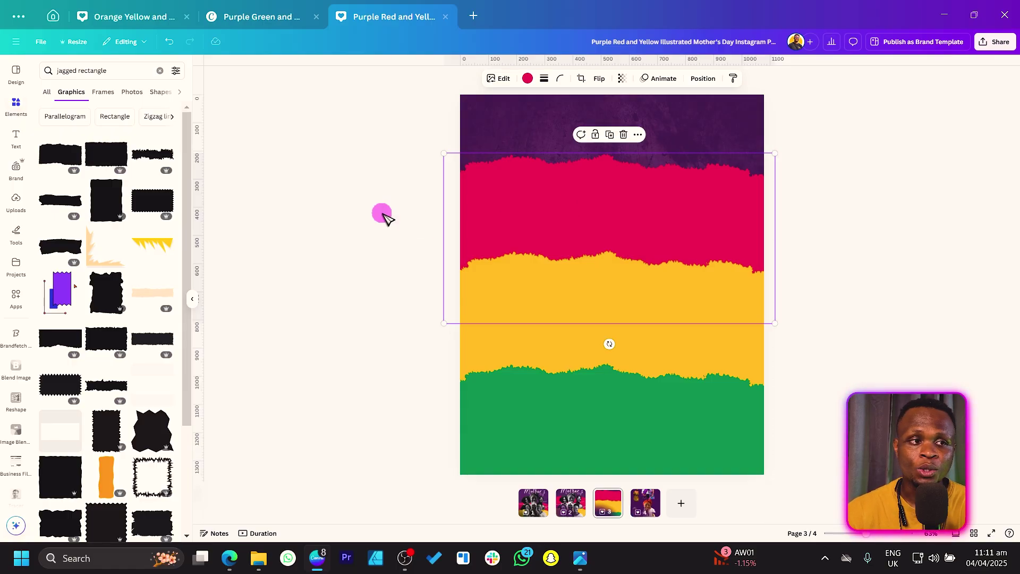
pyautogui.click(699, 372)
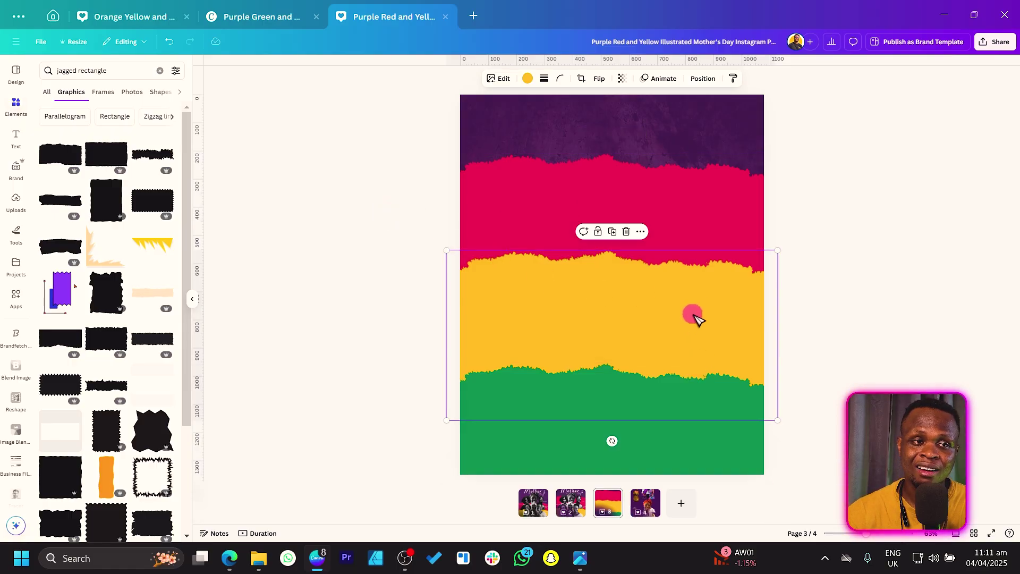
pyautogui.moveTo(694, 317); pyautogui.dragTo(694, 333)
pyautogui.moveTo(720, 215); pyautogui.dragTo(723, 243)
pyautogui.click(336, 282)
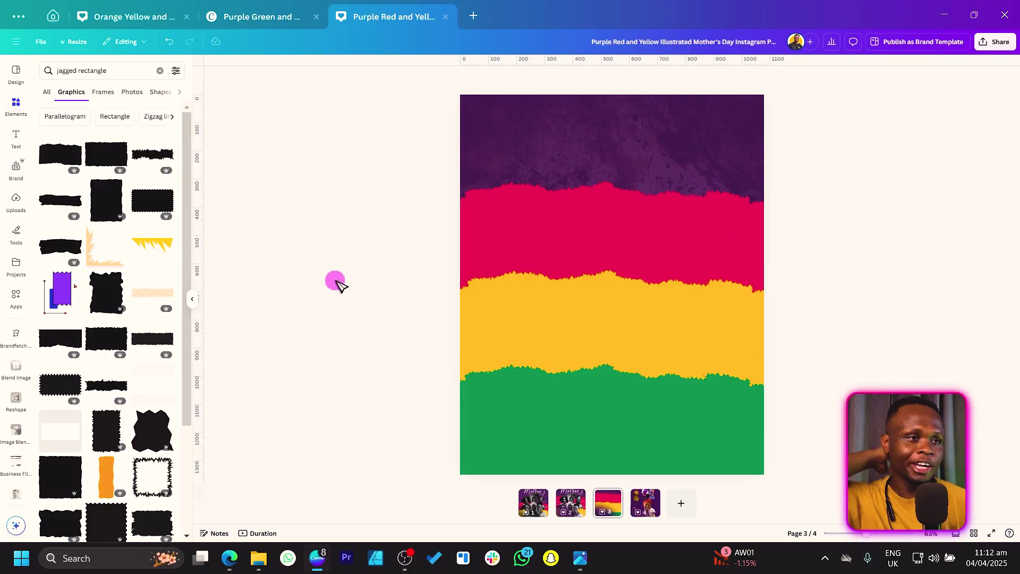
# Move the cutout of the woman in the purple headwrap from page 4 to page 3.
pyautogui.click(646, 502)
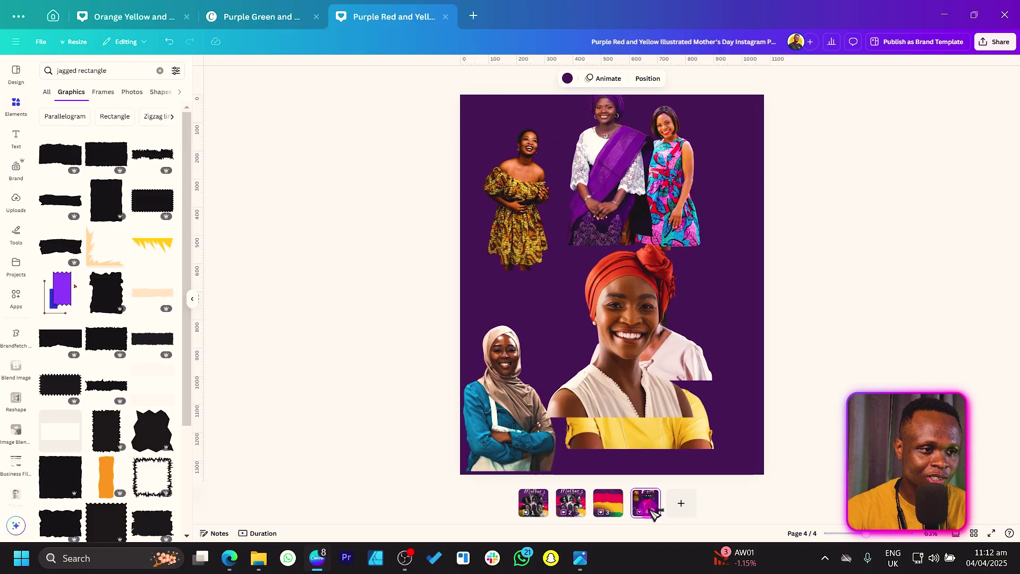
pyautogui.moveTo(630, 322); pyautogui.dragTo(680, 280)
pyautogui.moveTo(602, 146); pyautogui.dragTo(614, 212)
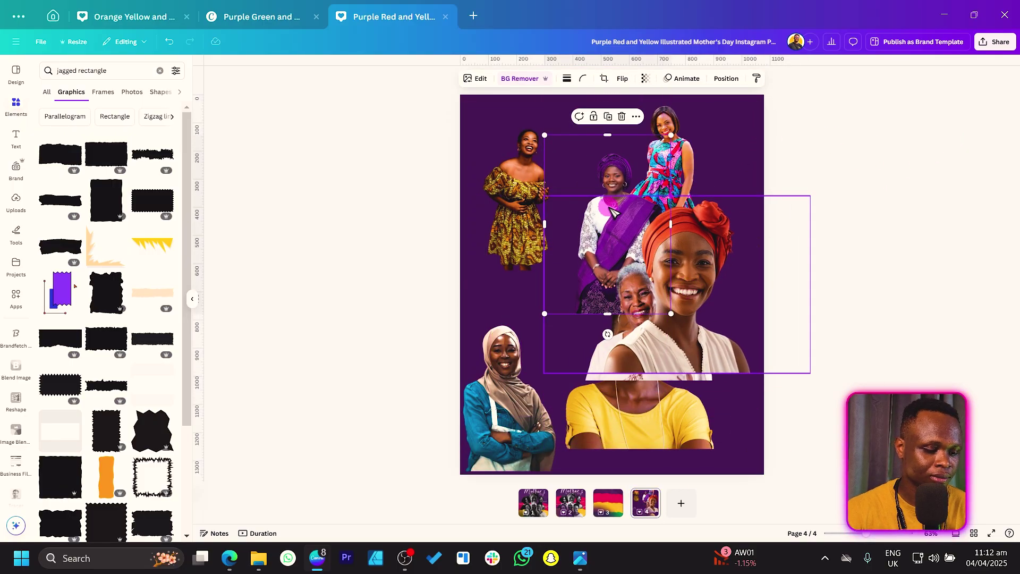
pyautogui.click(608, 503)
pyautogui.click(375, 300)
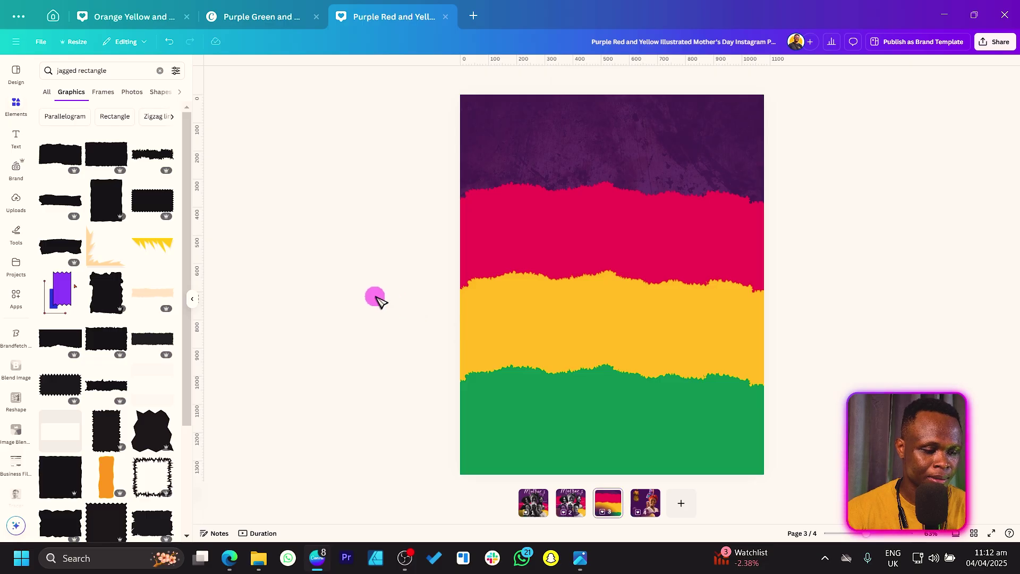
pyautogui.hotkey('ctrl', 'v')
# Crop the purple-headwrap woman to head and shoulders, then enlarge her at the bottom centre of the page over the green band.
pyautogui.moveTo(615, 314); pyautogui.dragTo(611, 226)
pyautogui.moveTo(597, 134); pyautogui.dragTo(606, 147)
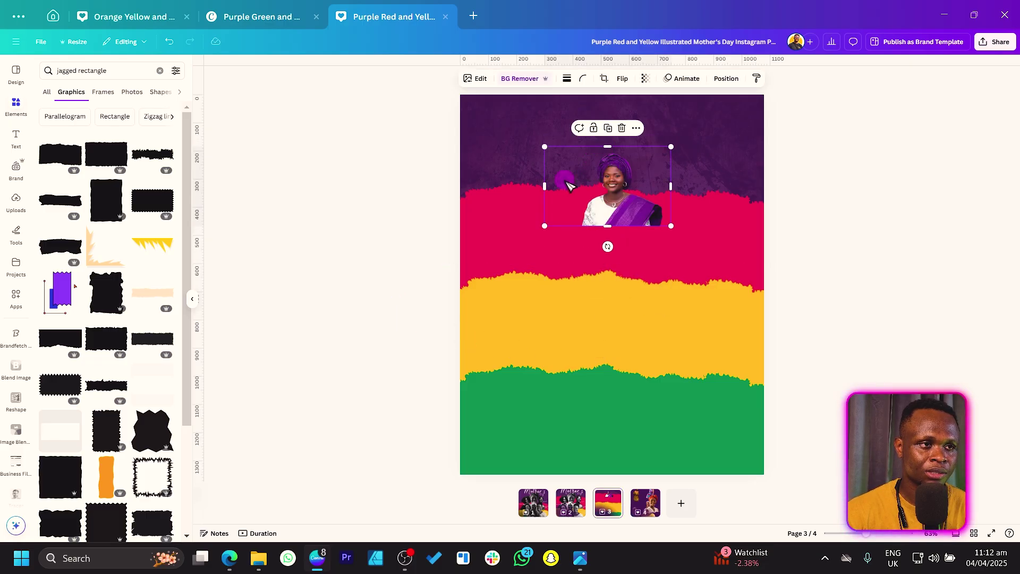
pyautogui.moveTo(544, 180); pyautogui.dragTo(633, 447)
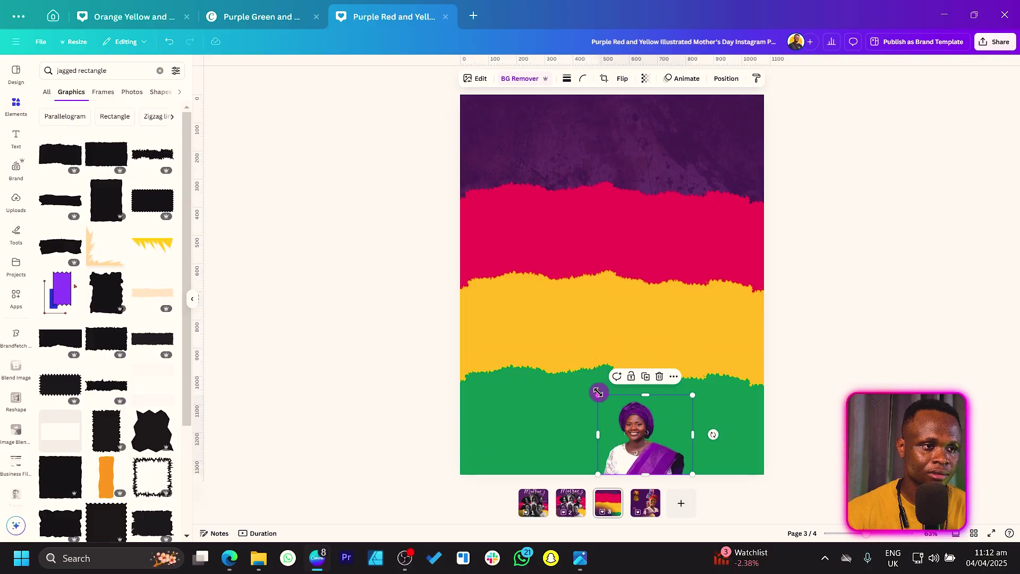
pyautogui.moveTo(598, 395); pyautogui.dragTo(487, 317)
pyautogui.moveTo(570, 379); pyautogui.dragTo(596, 390)
pyautogui.click(384, 370)
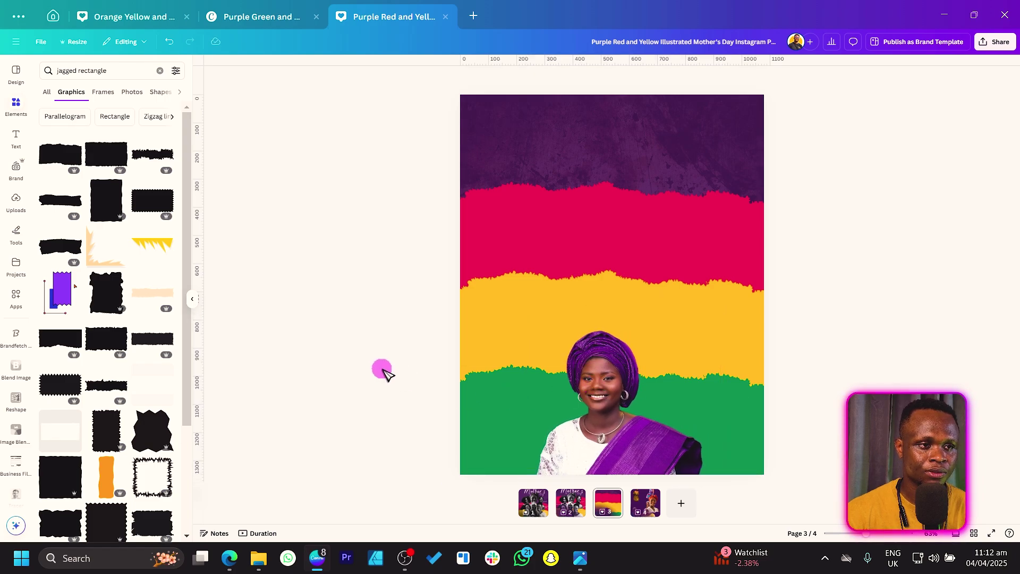
# Move the floral-dress, hijab and yellow-top women from page 4 to page 3, spreading the overlapping cutouts apart to reach them.
pyautogui.click(647, 503)
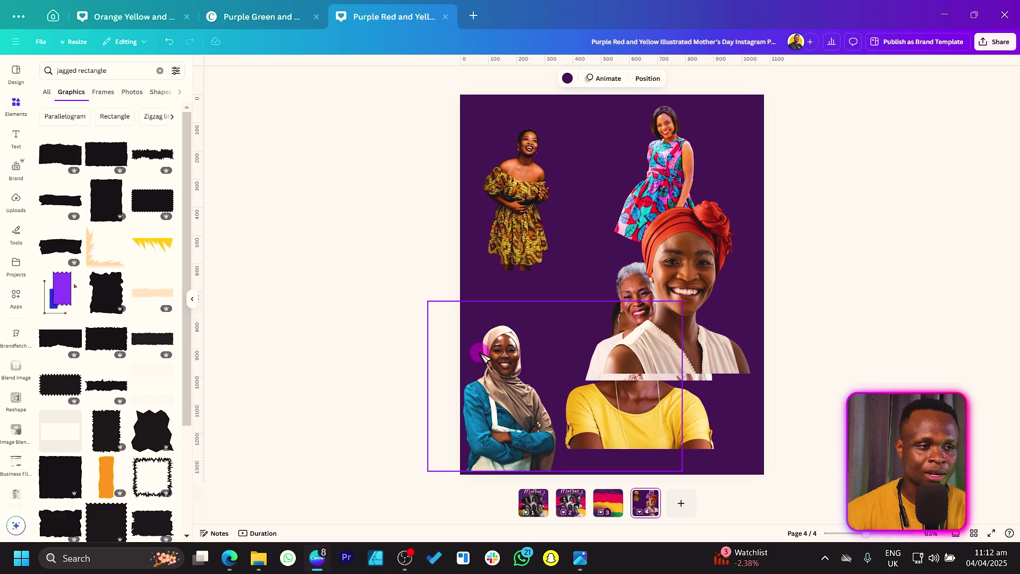
pyautogui.click(683, 234)
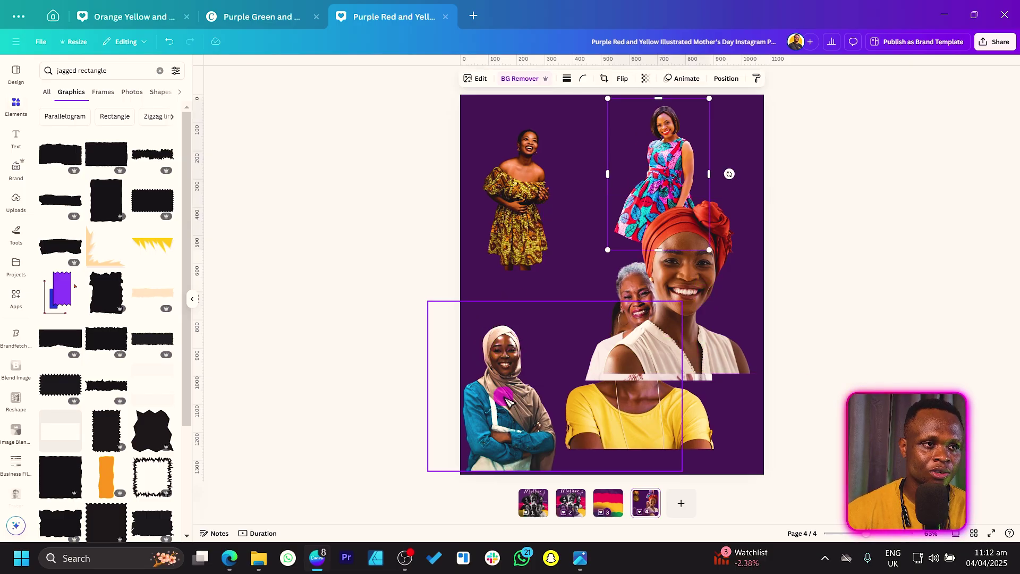
pyautogui.keyDown('shift'); pyautogui.click(629, 313); pyautogui.keyUp('shift')
pyautogui.moveTo(717, 321); pyautogui.dragTo(621, 257)
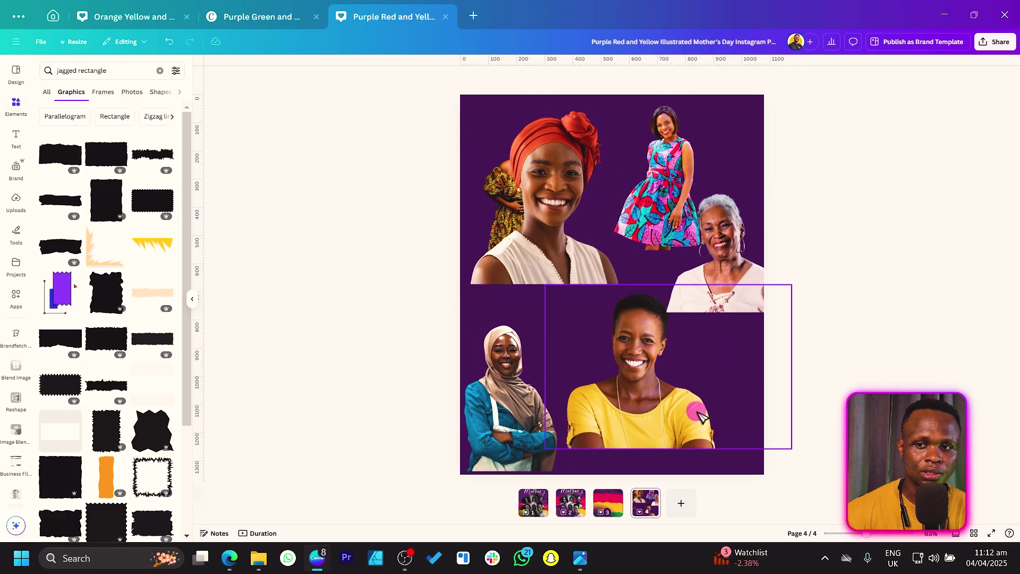
pyautogui.click(700, 417)
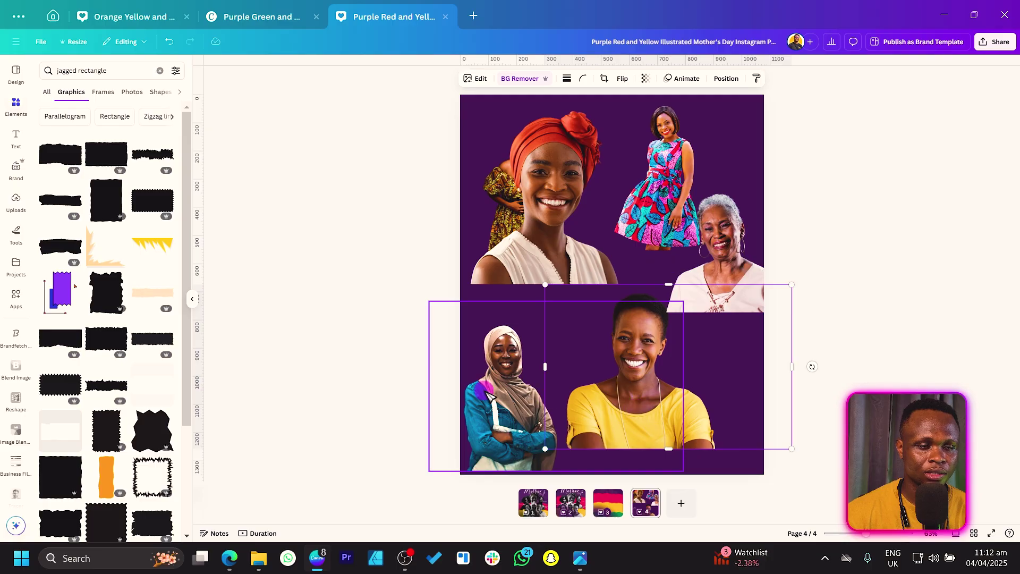
pyautogui.keyDown('shift'); pyautogui.click(518, 388); pyautogui.keyUp('shift')
pyautogui.keyDown('shift'); pyautogui.click(690, 131); pyautogui.keyUp('shift')
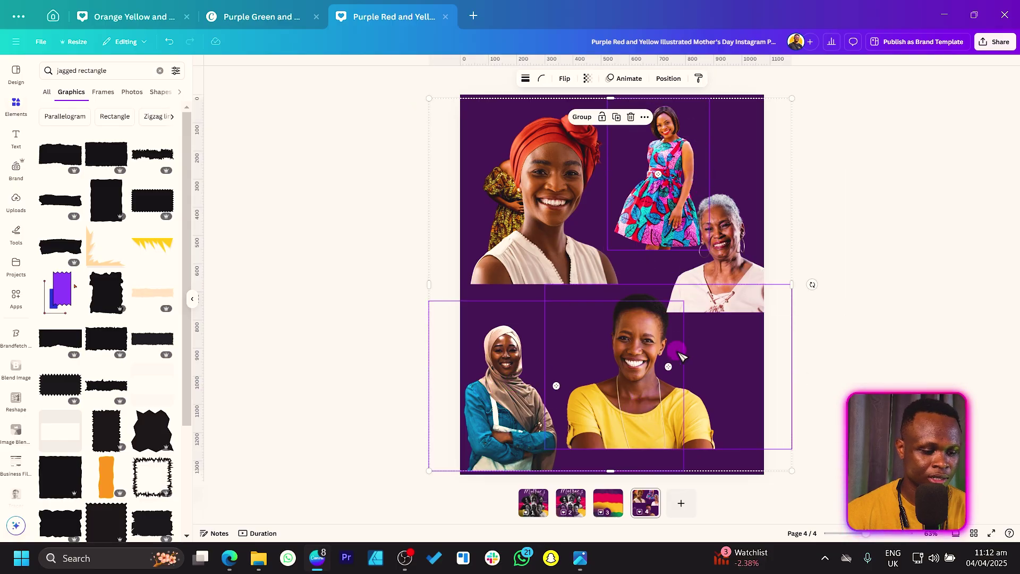
pyautogui.press('Delete')
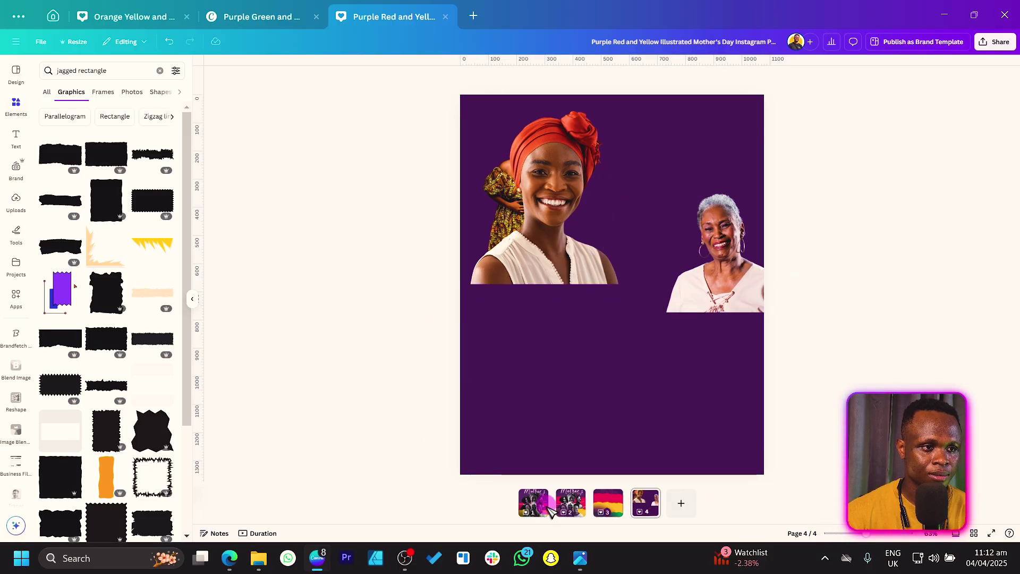
pyautogui.click(610, 509)
pyautogui.hotkey('ctrl', 'z')
pyautogui.click(392, 274)
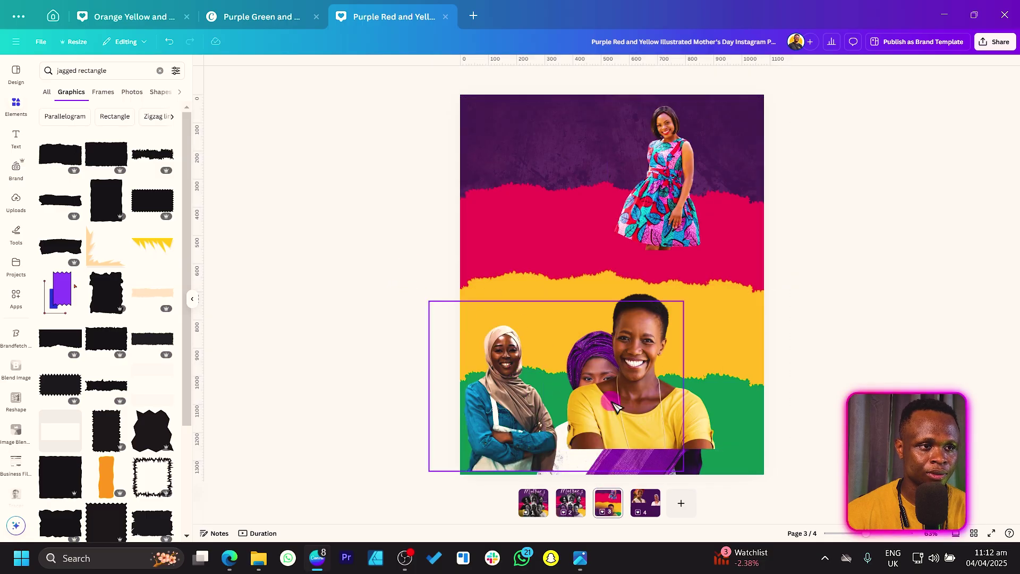
# Crop the hijab woman's cutout to her upper body and enlarge her over the middle of the red and yellow bands.
pyautogui.moveTo(522, 423); pyautogui.dragTo(564, 266)
pyautogui.moveTo(724, 227); pyautogui.dragTo(604, 229)
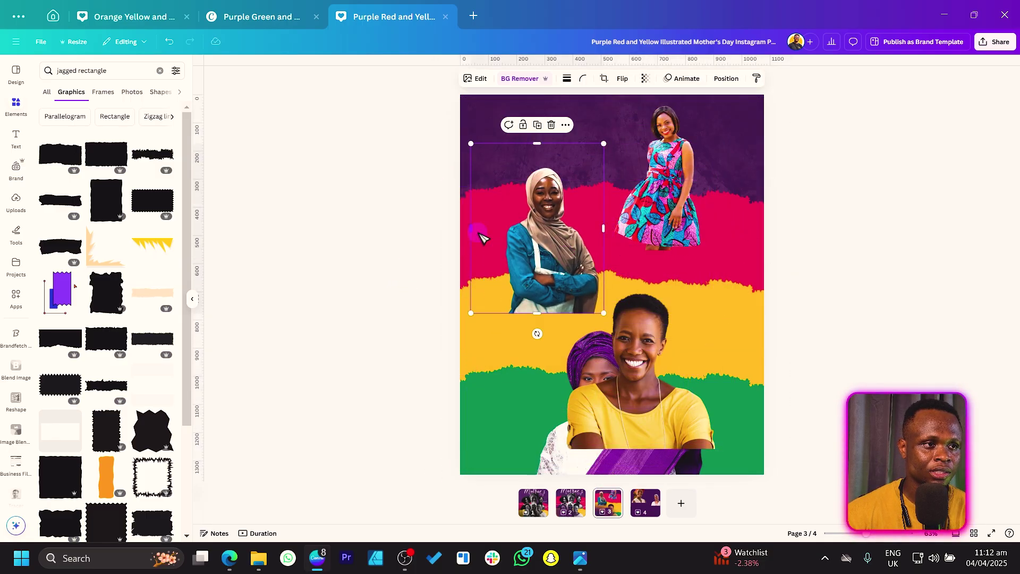
pyautogui.moveTo(472, 234); pyautogui.dragTo(501, 235)
pyautogui.moveTo(552, 143); pyautogui.dragTo(552, 159)
pyautogui.moveTo(551, 314); pyautogui.dragTo(539, 254)
pyautogui.moveTo(606, 254); pyautogui.dragTo(615, 306)
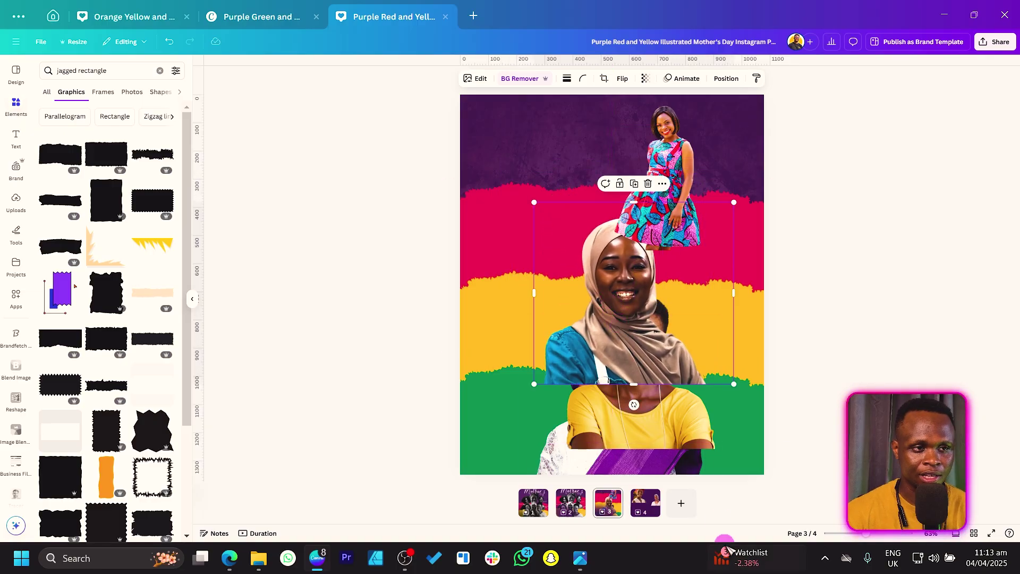
# Place the yellow-top woman to the right of the hijab woman and trim the cutout's side that overhangs the page.
pyautogui.moveTo(640, 428); pyautogui.dragTo(696, 366)
pyautogui.moveTo(852, 300); pyautogui.dragTo(777, 304)
# Crop the floral-dress woman to a bust portrait and enlarge her to the left of the hijab woman.
pyautogui.click(651, 190)
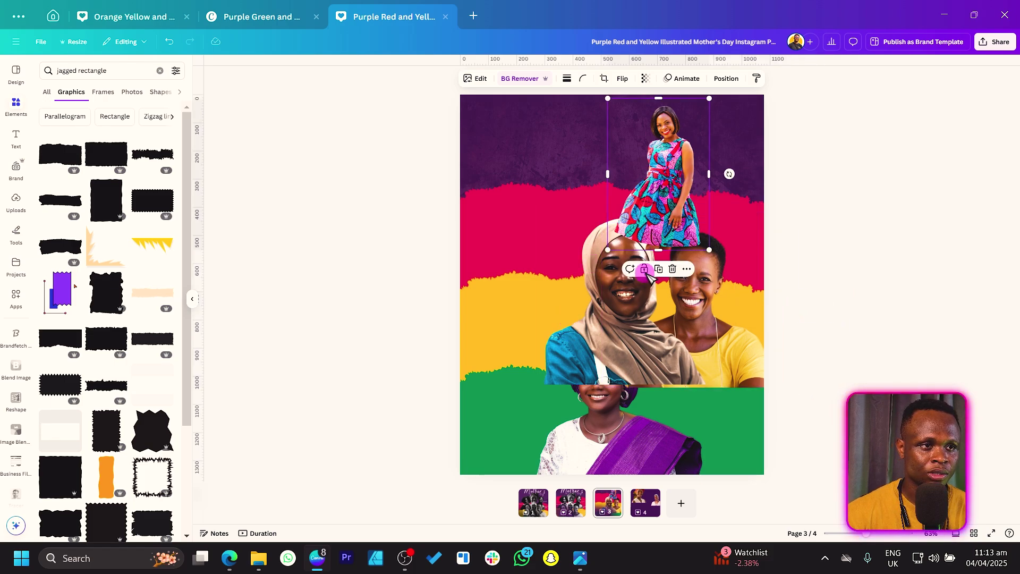
pyautogui.moveTo(657, 250); pyautogui.dragTo(621, 159)
pyautogui.moveTo(643, 207); pyautogui.dragTo(644, 196)
pyautogui.moveTo(693, 167); pyautogui.dragTo(558, 360)
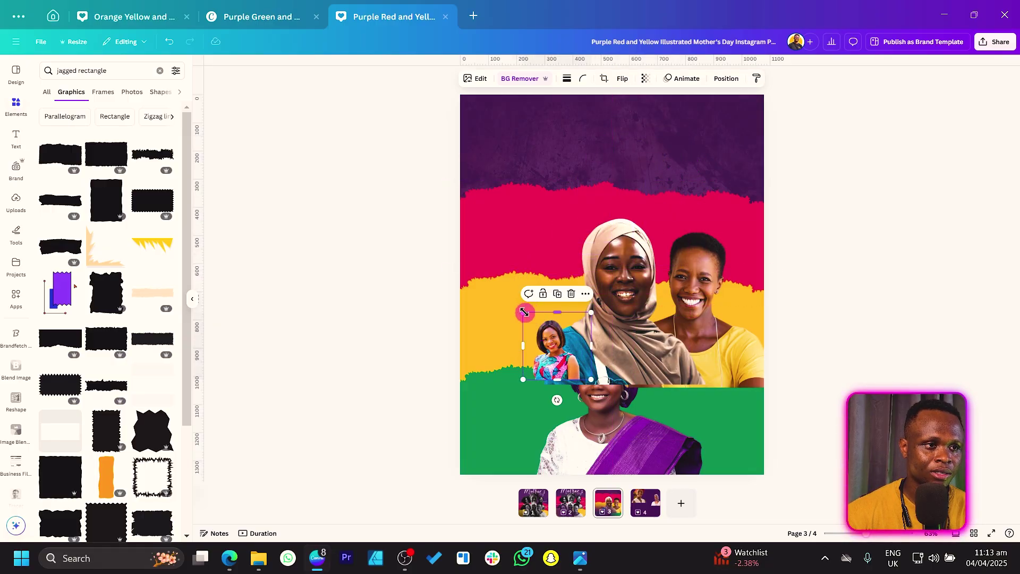
pyautogui.moveTo(523, 311); pyautogui.dragTo(391, 238)
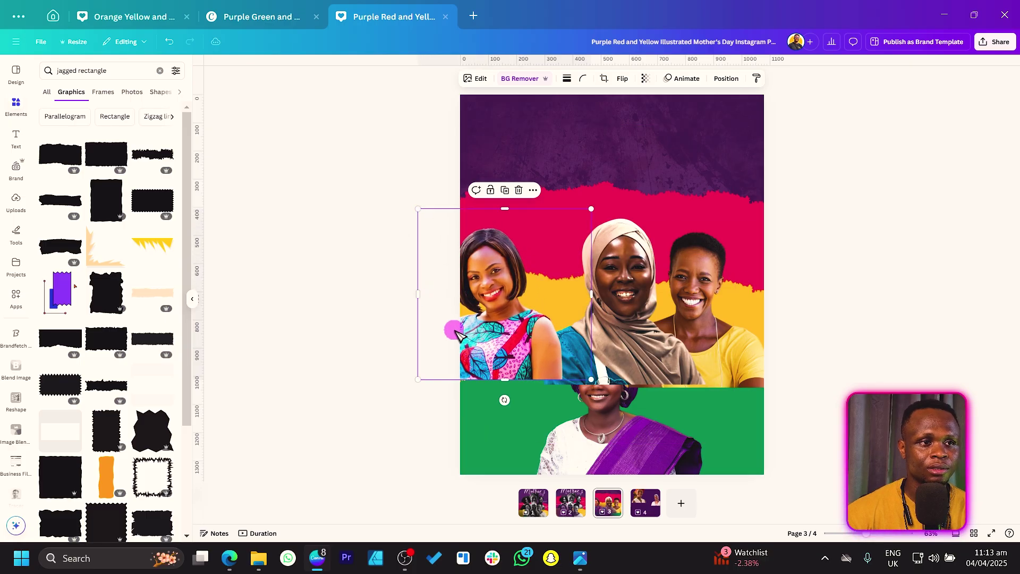
pyautogui.press('Escape')
# Shrink the hijab woman slightly and reposition her and the floral-dress woman so the three portraits line up along the green band.
pyautogui.moveTo(501, 333); pyautogui.dragTo(501, 334)
pyautogui.moveTo(683, 340); pyautogui.dragTo(686, 340)
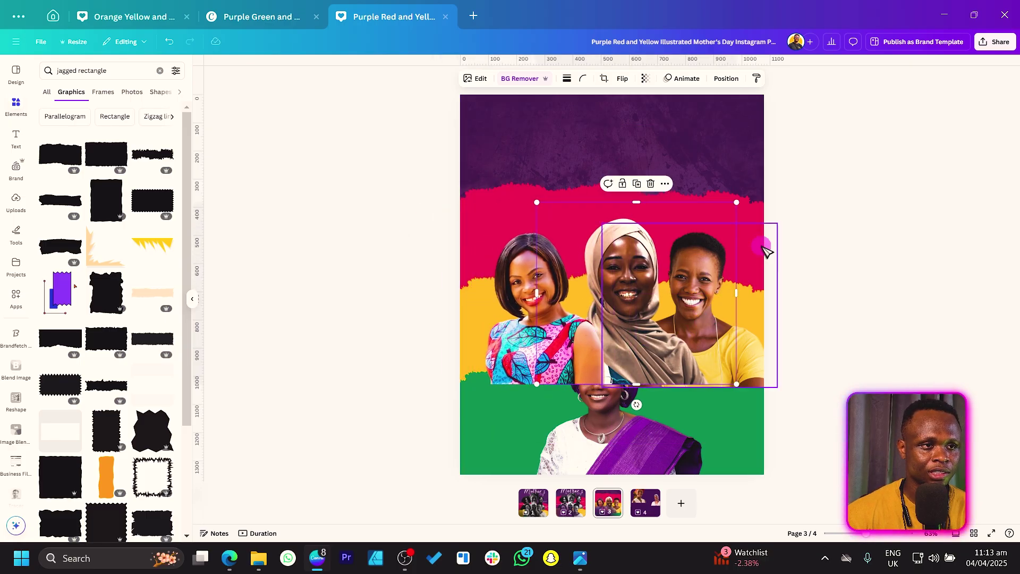
pyautogui.moveTo(736, 202); pyautogui.dragTo(719, 217)
pyautogui.moveTo(630, 243); pyautogui.dragTo(624, 226)
pyautogui.moveTo(625, 366); pyautogui.dragTo(624, 387)
pyautogui.click(715, 199)
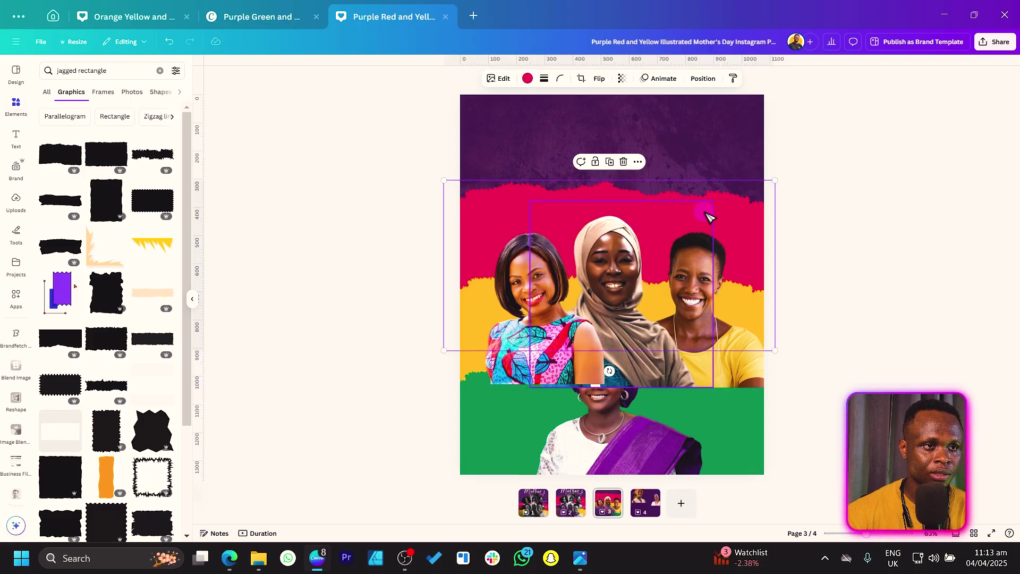
pyautogui.click(472, 360)
pyautogui.moveTo(501, 351); pyautogui.dragTo(498, 351)
pyautogui.moveTo(680, 353); pyautogui.dragTo(675, 352)
# Send the floral-dress woman behind the hijab woman and nudge both side portraits up and closer to the centre.
pyautogui.click(502, 360)
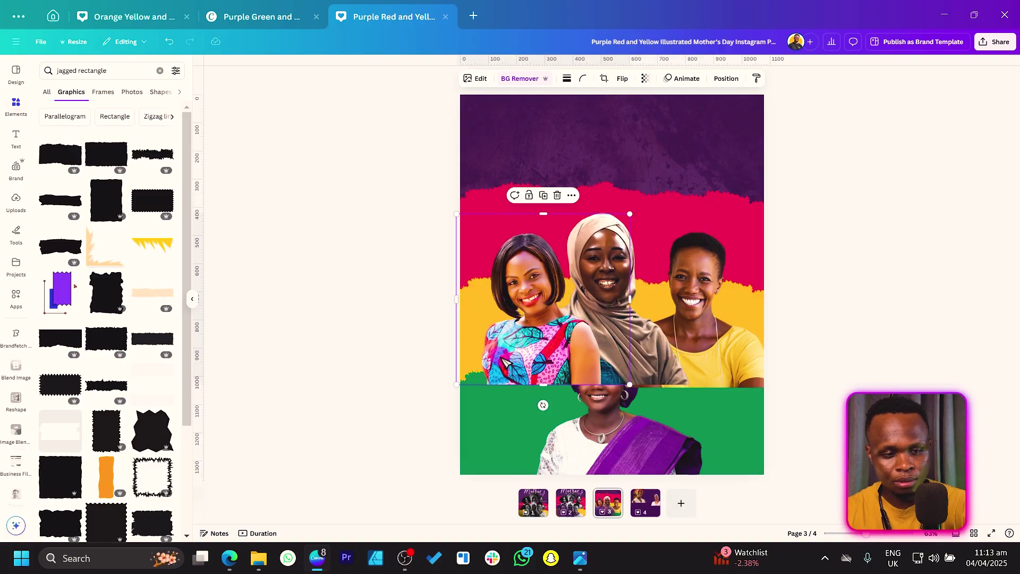
pyautogui.hotkey('ctrl', '[')
pyautogui.moveTo(518, 309)
pyautogui.mouseDown()
pyautogui.moveTo(501, 301)
pyautogui.moveTo(515, 301)
pyautogui.mouseUp()
pyautogui.moveTo(743, 330); pyautogui.dragTo(729, 329)
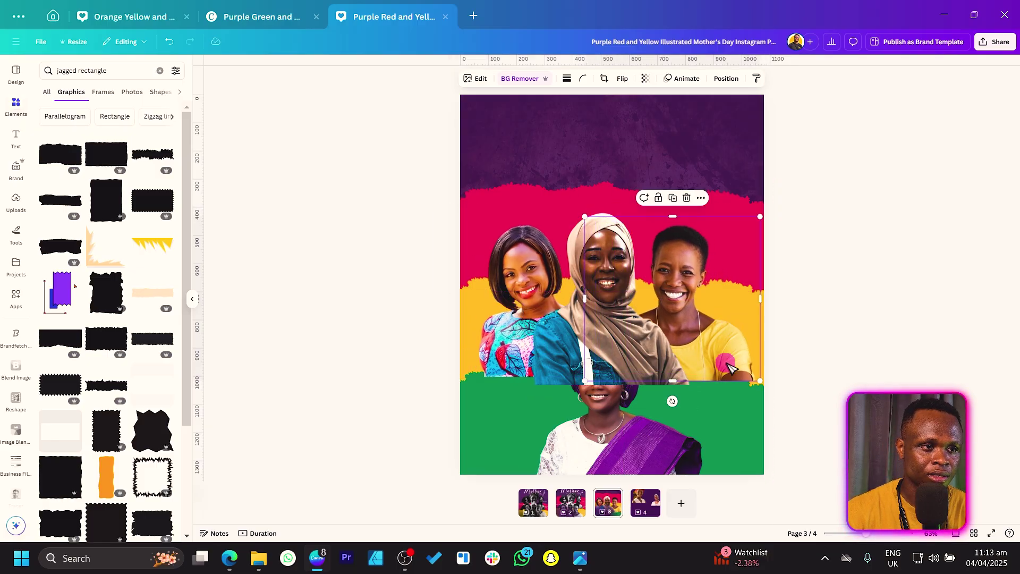
# Move the green band and the purple-headwrap woman to the front of the layer order, keeping her above the band.
pyautogui.click(494, 438)
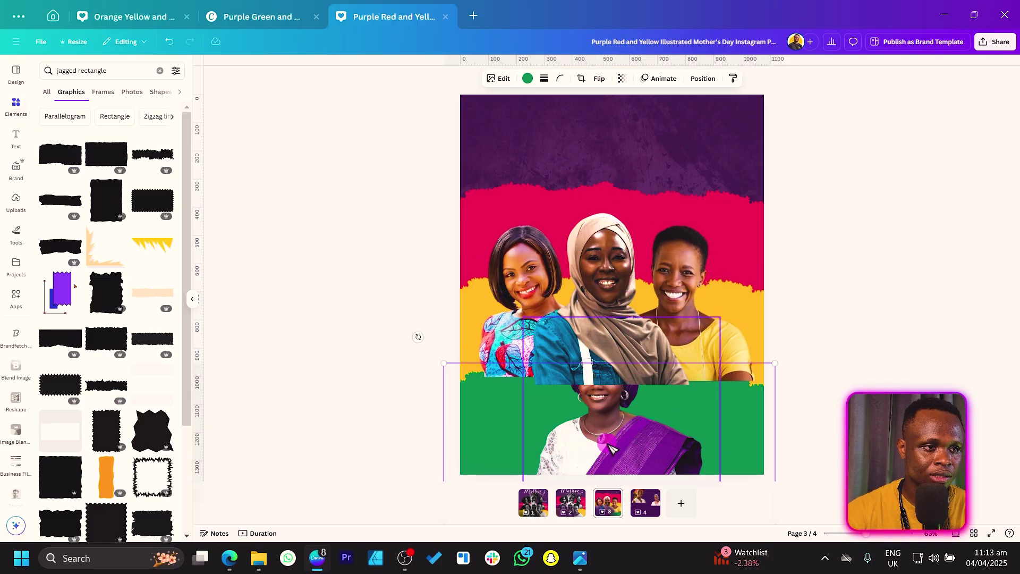
pyautogui.keyDown('shift'); pyautogui.click(612, 449); pyautogui.keyUp('shift')
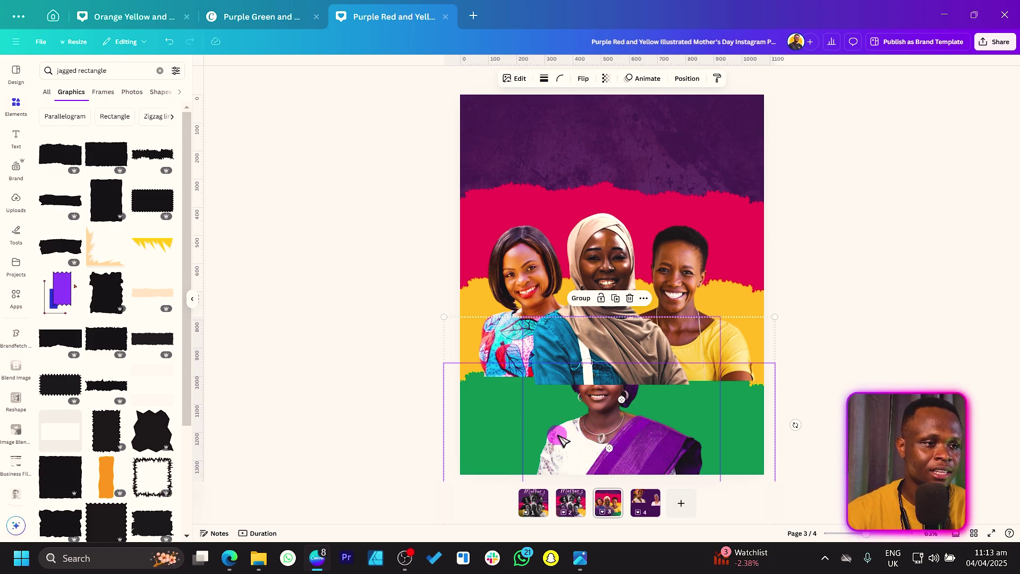
pyautogui.rightClick(489, 417)
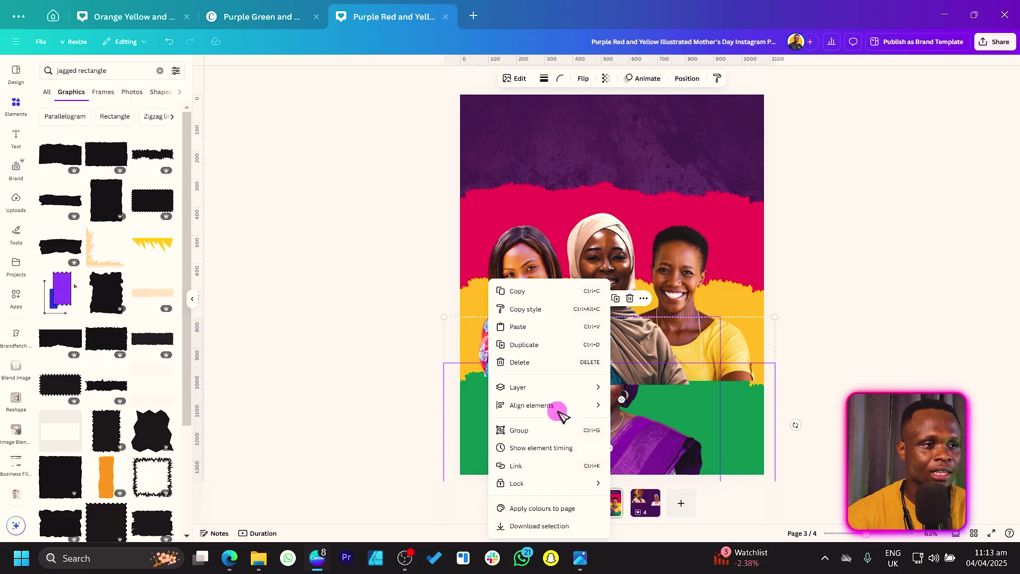
pyautogui.moveTo(559, 392)
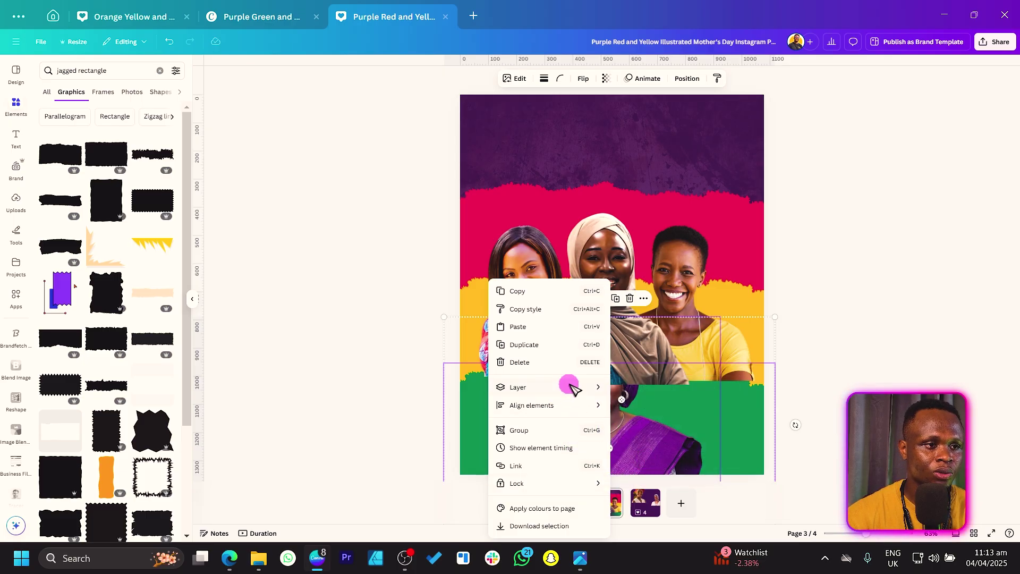
pyautogui.click(634, 466)
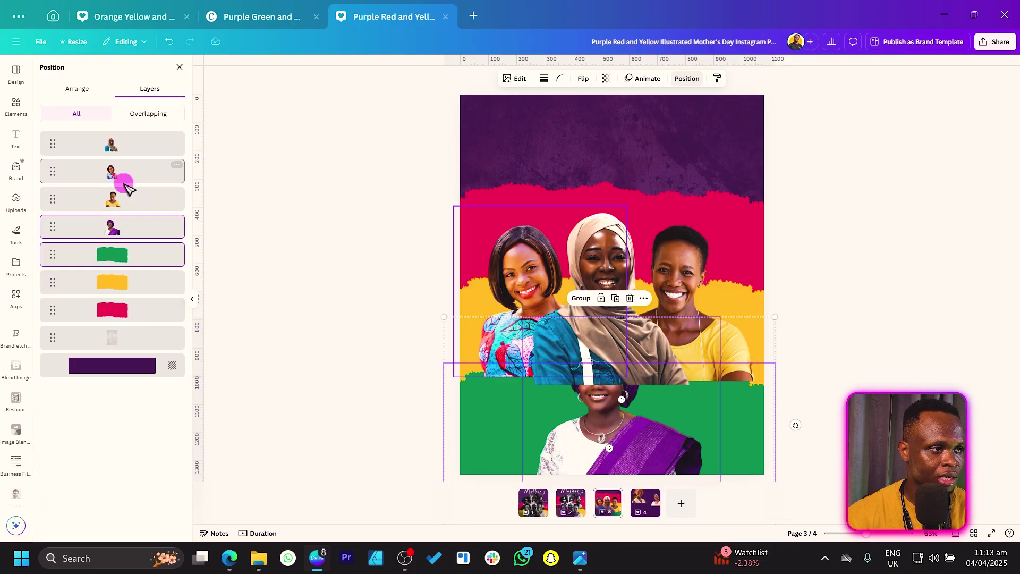
pyautogui.moveTo(132, 262); pyautogui.dragTo(133, 144)
pyautogui.moveTo(125, 215); pyautogui.dragTo(130, 141)
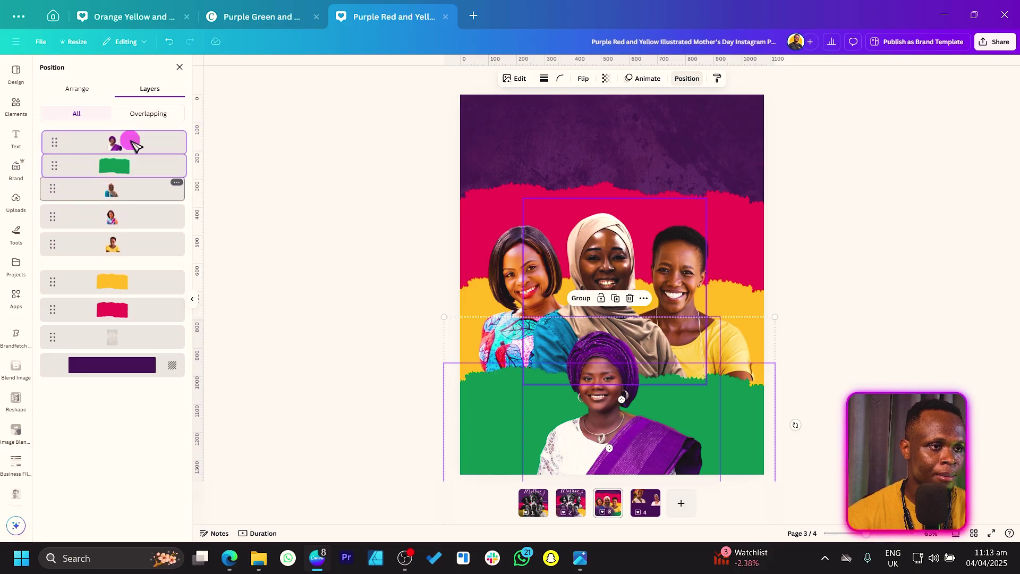
pyautogui.click(334, 305)
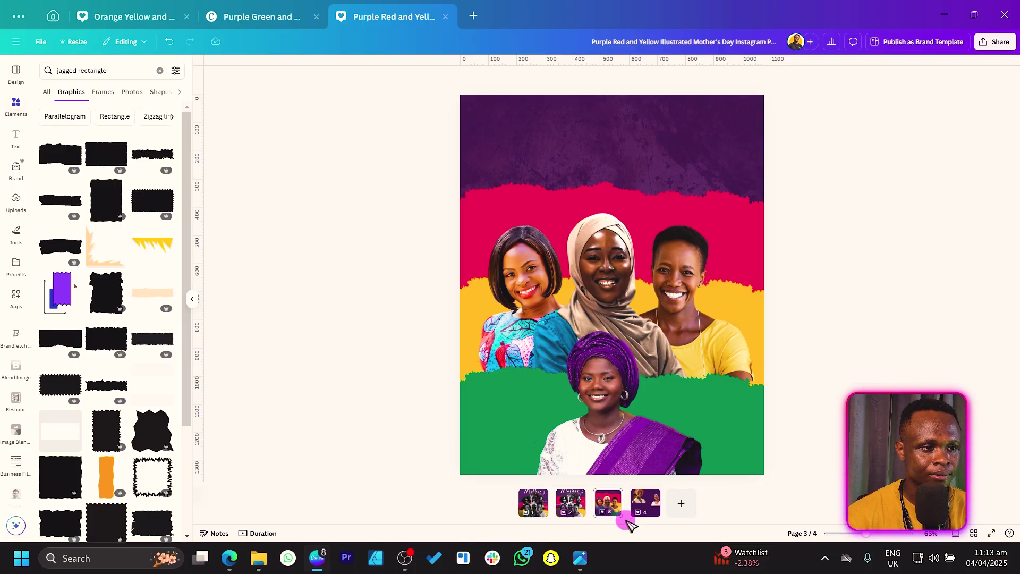
# Move the three remaining cutouts from page 4 to page 3 and delete the emptied page 4.
pyautogui.click(644, 503)
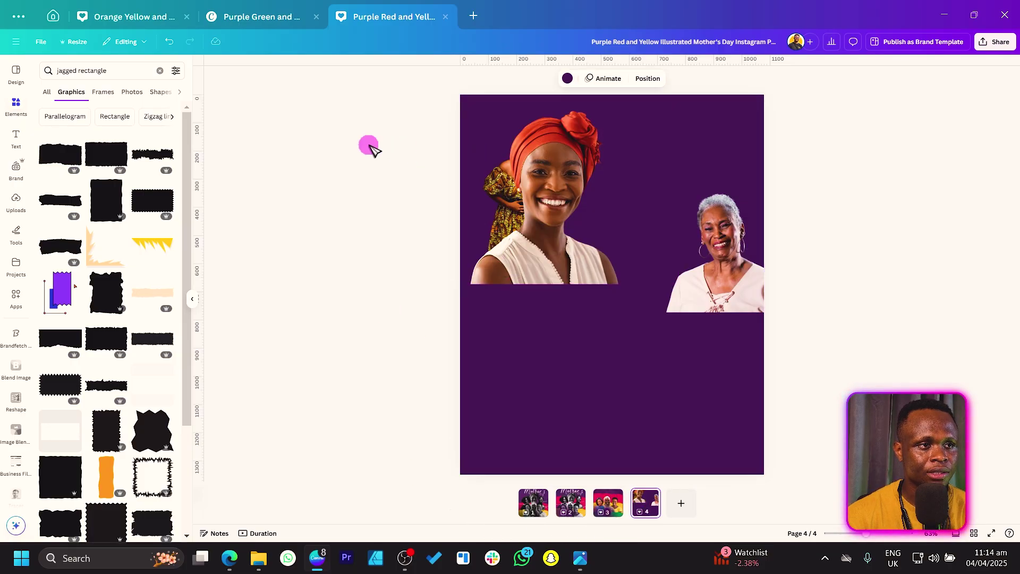
pyautogui.moveTo(369, 146); pyautogui.dragTo(816, 310)
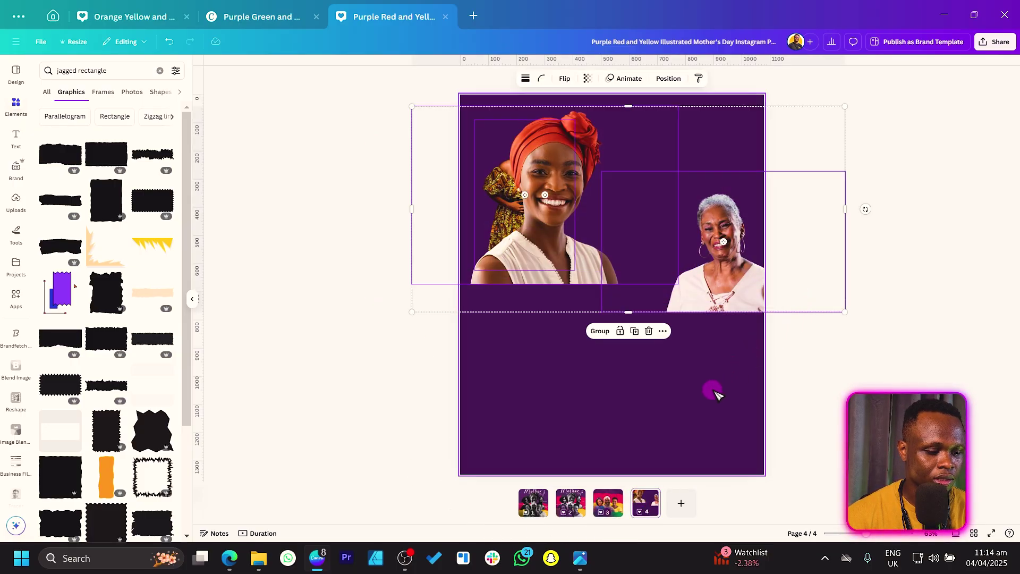
pyautogui.press('Delete')
pyautogui.click(616, 506)
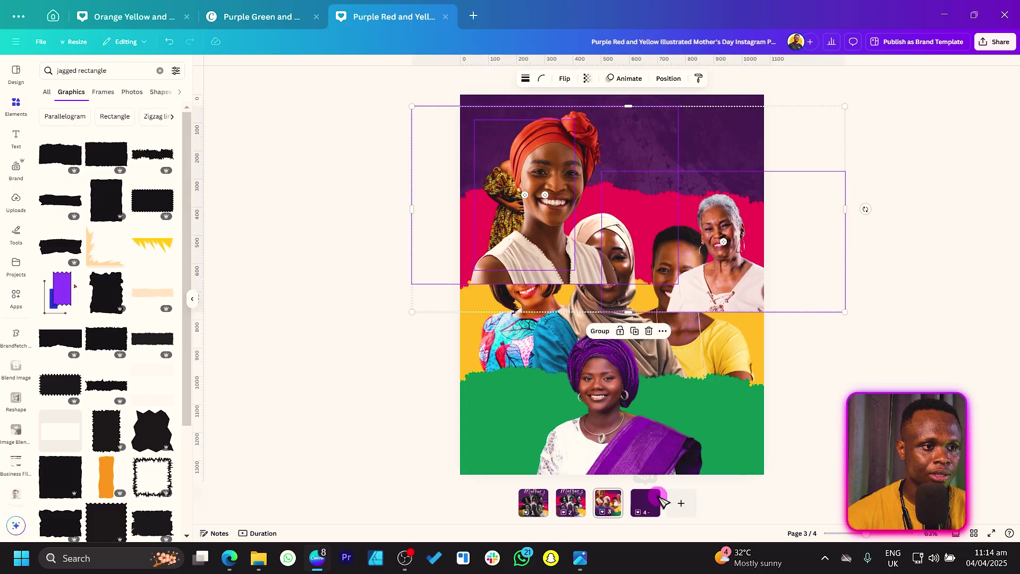
pyautogui.click(646, 503)
pyautogui.press('Delete')
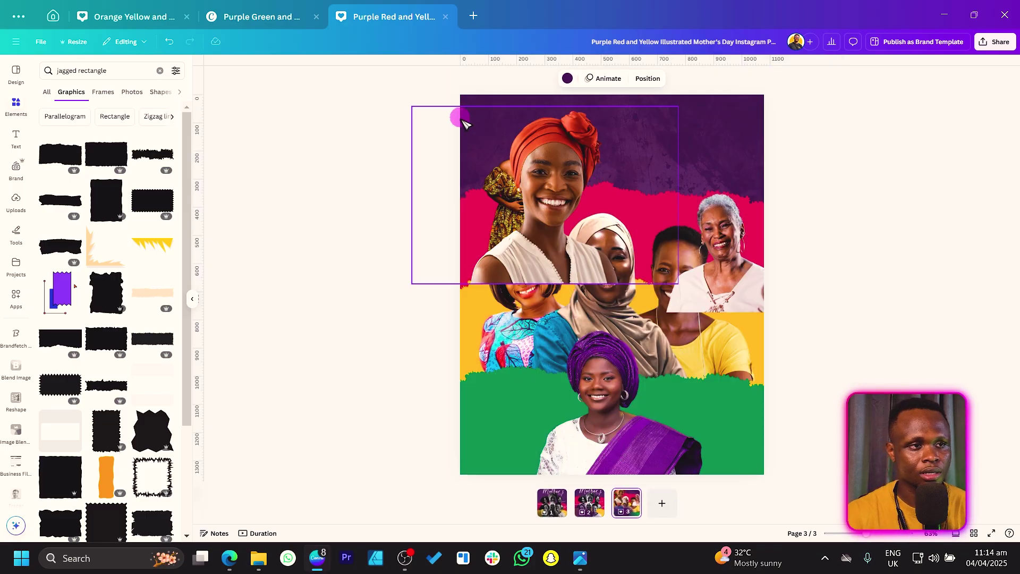
# Centre the red-headwrap woman near the flyer's upper edge and enlarge, crop and place the off-shoulder-dress woman beside her on the right.
pyautogui.moveTo(514, 230); pyautogui.dragTo(624, 249)
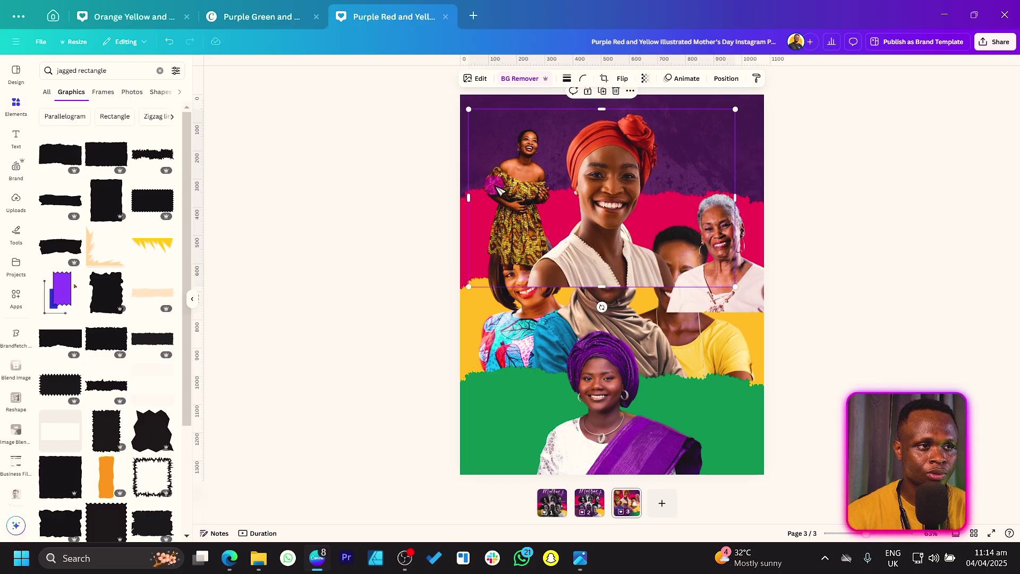
pyautogui.click(492, 169)
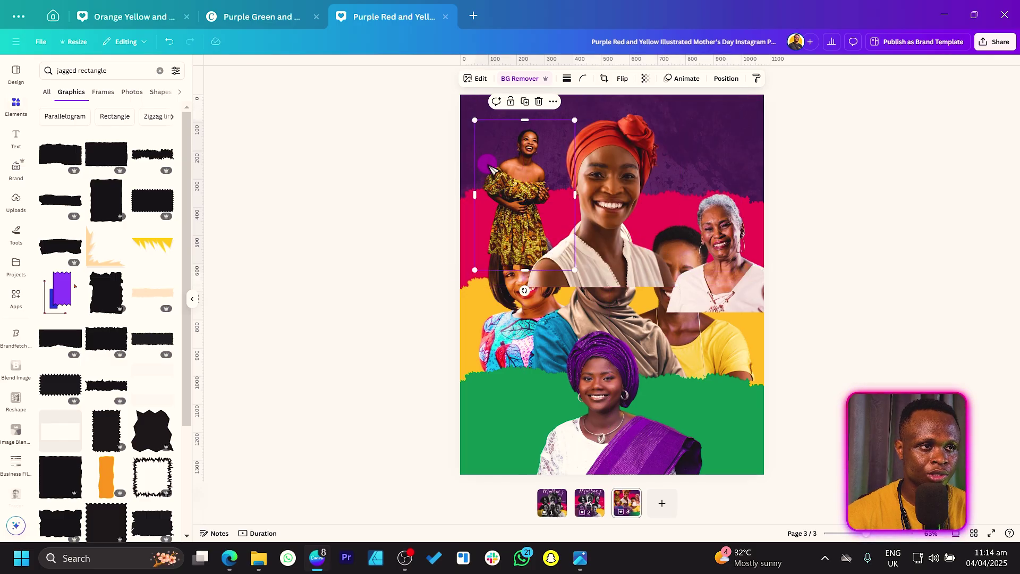
pyautogui.moveTo(528, 270); pyautogui.dragTo(672, 264)
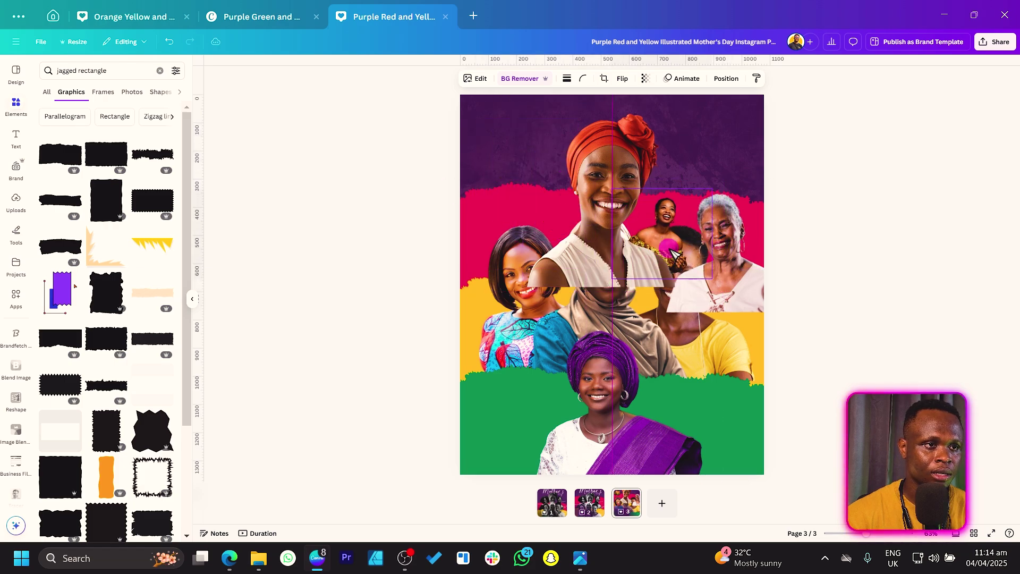
pyautogui.moveTo(712, 190); pyautogui.dragTo(792, 115)
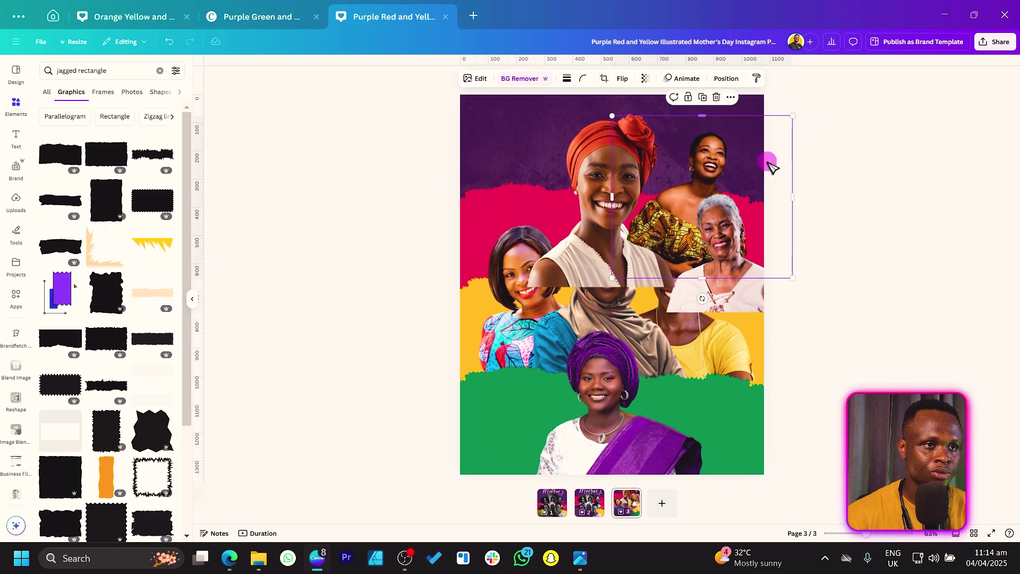
pyautogui.moveTo(699, 277); pyautogui.dragTo(552, 287)
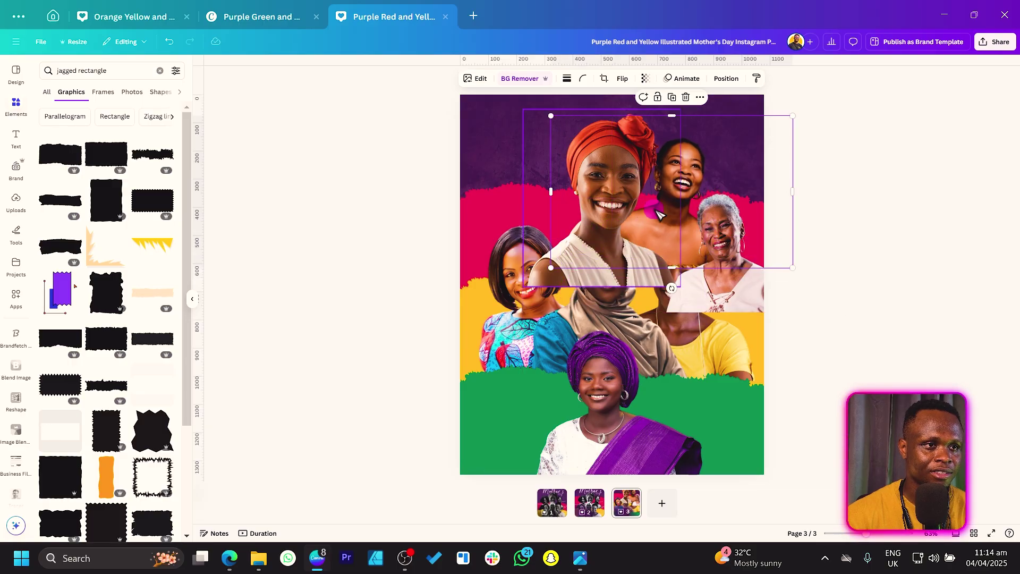
pyautogui.moveTo(699, 159); pyautogui.dragTo(700, 180)
# Move the grey-haired woman to the left of the red-headwrap woman, crop her cutout's empty margins and enlarge her to match.
pyautogui.moveTo(729, 299); pyautogui.dragTo(528, 237)
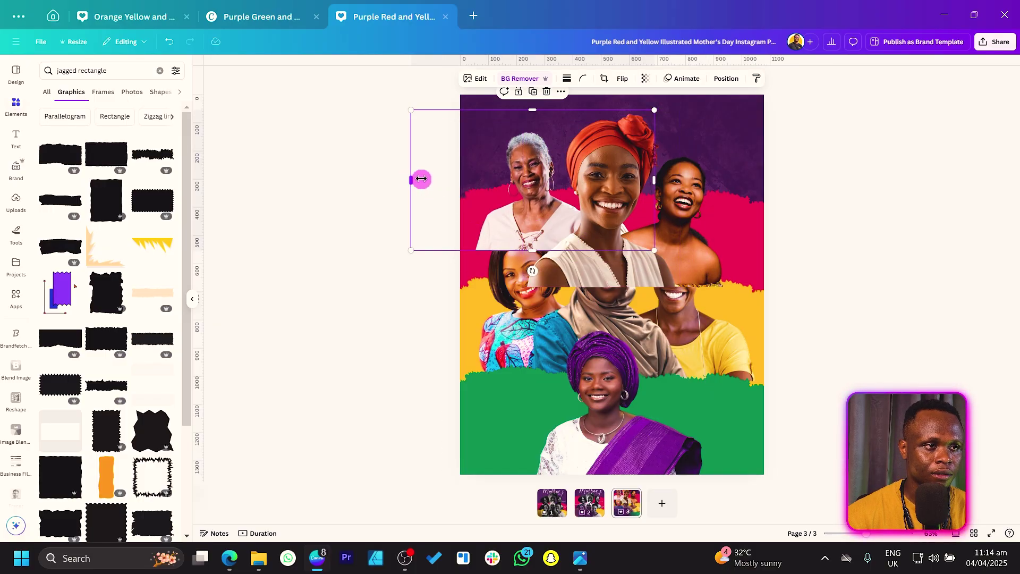
pyautogui.moveTo(421, 179); pyautogui.dragTo(555, 227)
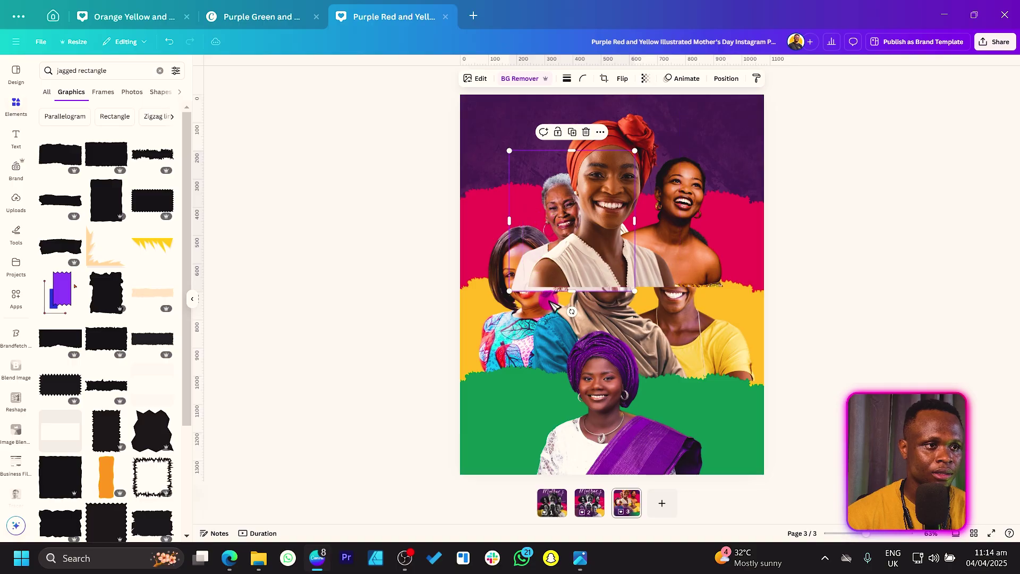
pyautogui.moveTo(572, 290); pyautogui.dragTo(572, 274)
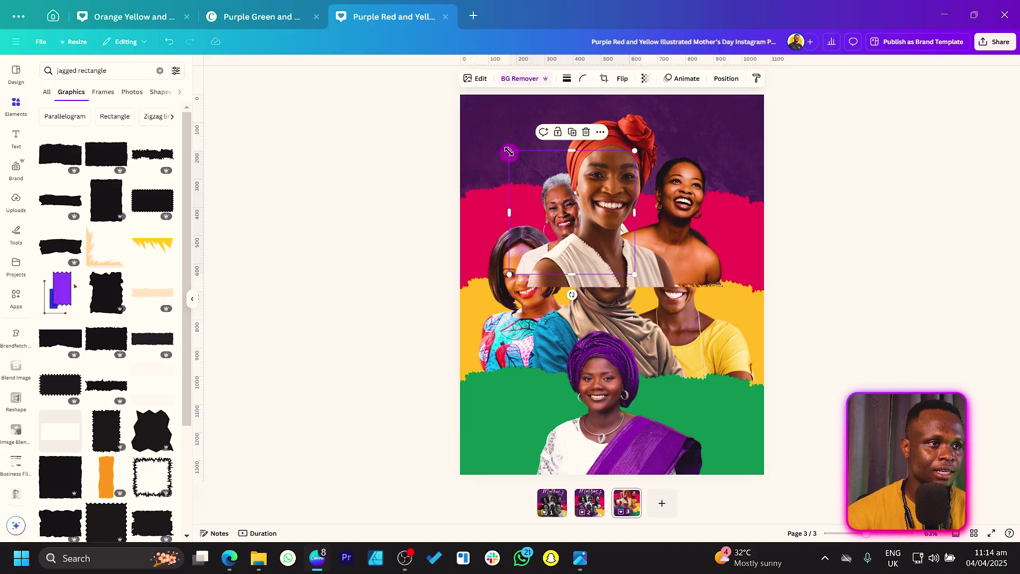
pyautogui.moveTo(509, 152); pyautogui.dragTo(420, 109)
pyautogui.click(504, 129)
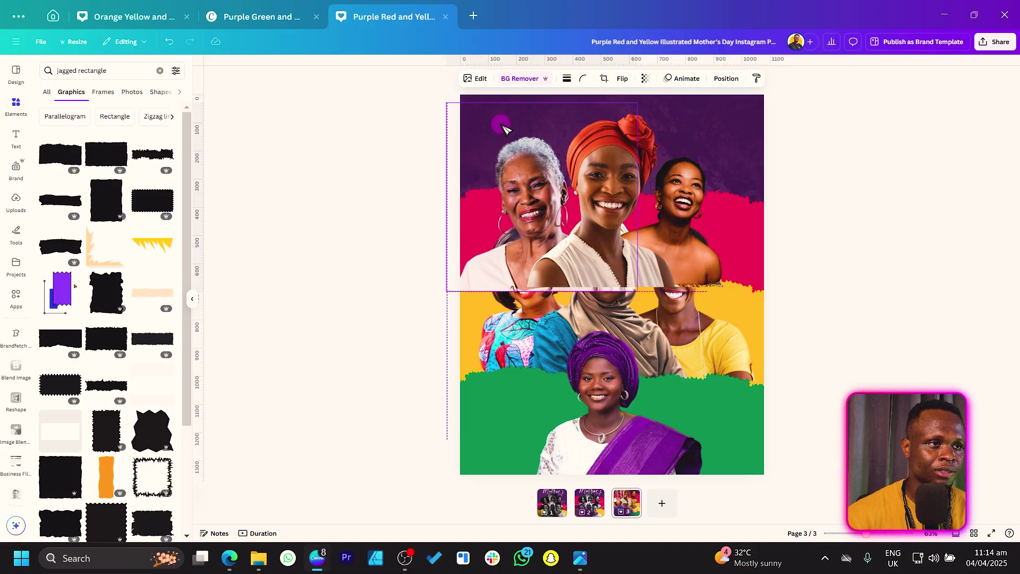
pyautogui.moveTo(541, 102); pyautogui.dragTo(542, 125)
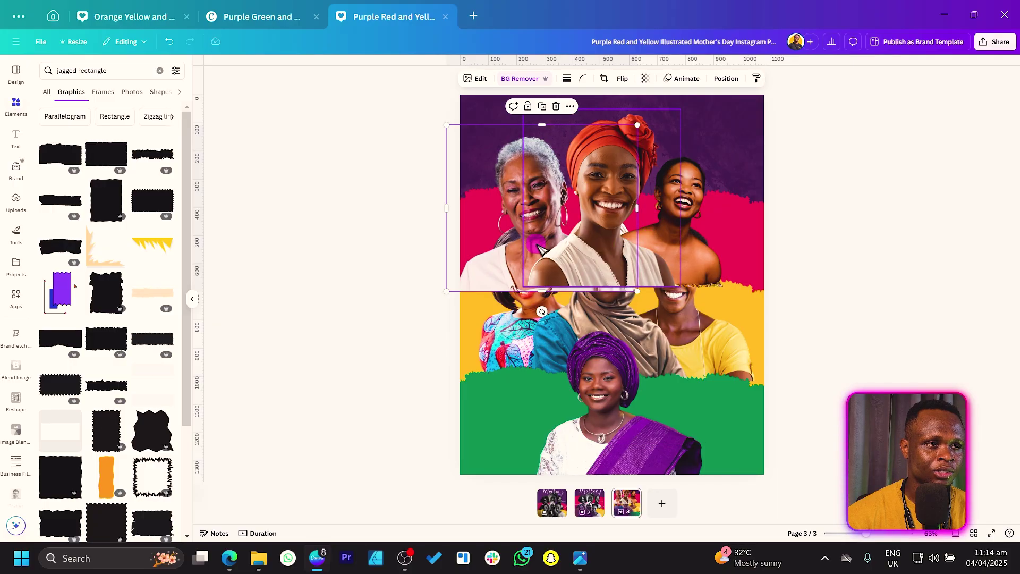
pyautogui.moveTo(541, 247); pyautogui.dragTo(554, 243)
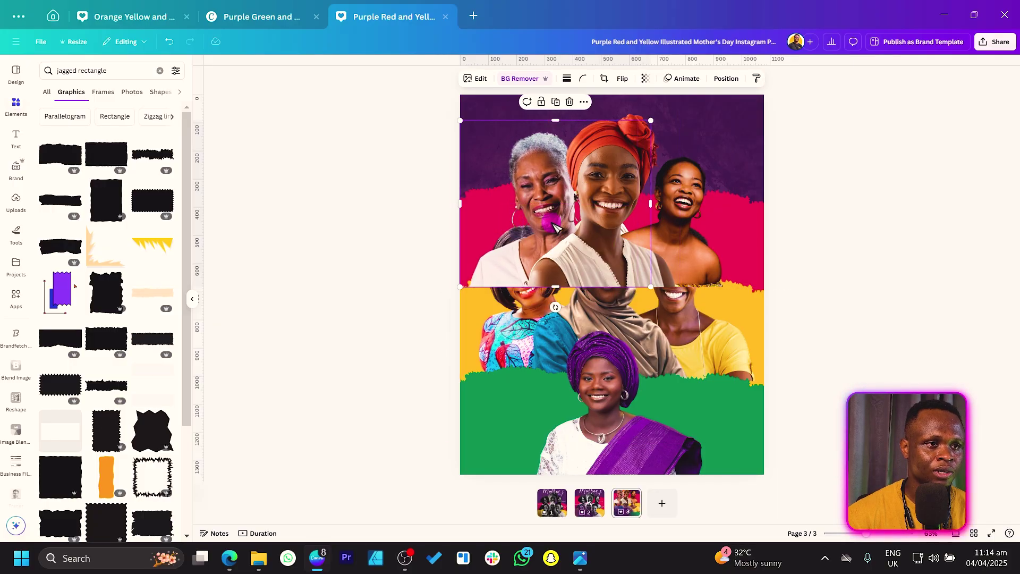
# Move the red-headwrap, grey-haired and off-shoulder-dress women together below the yellow band and above the red band in the layer order.
pyautogui.click(702, 257)
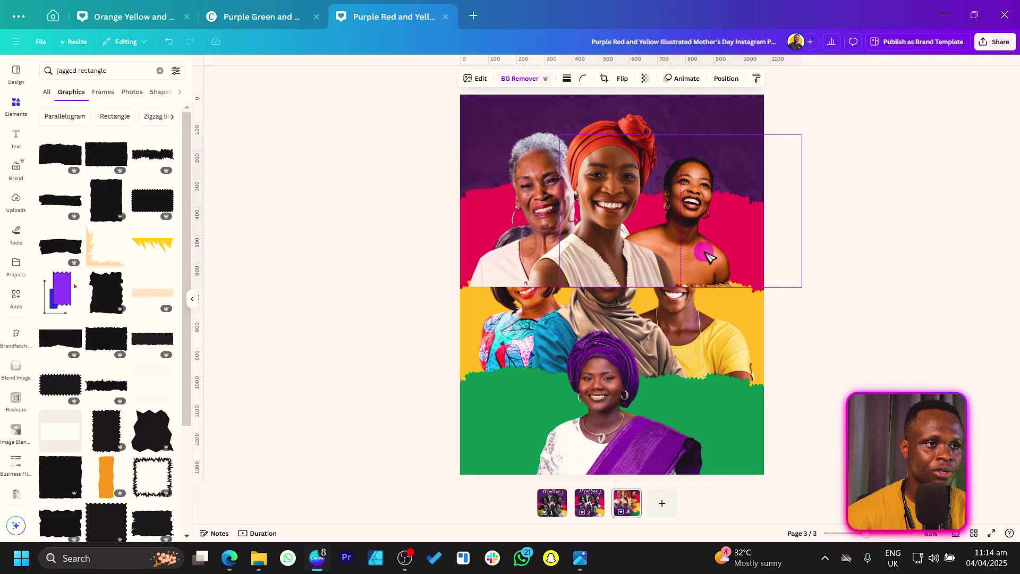
pyautogui.rightClick(601, 148)
pyautogui.click(659, 176)
pyautogui.rightClick(601, 183)
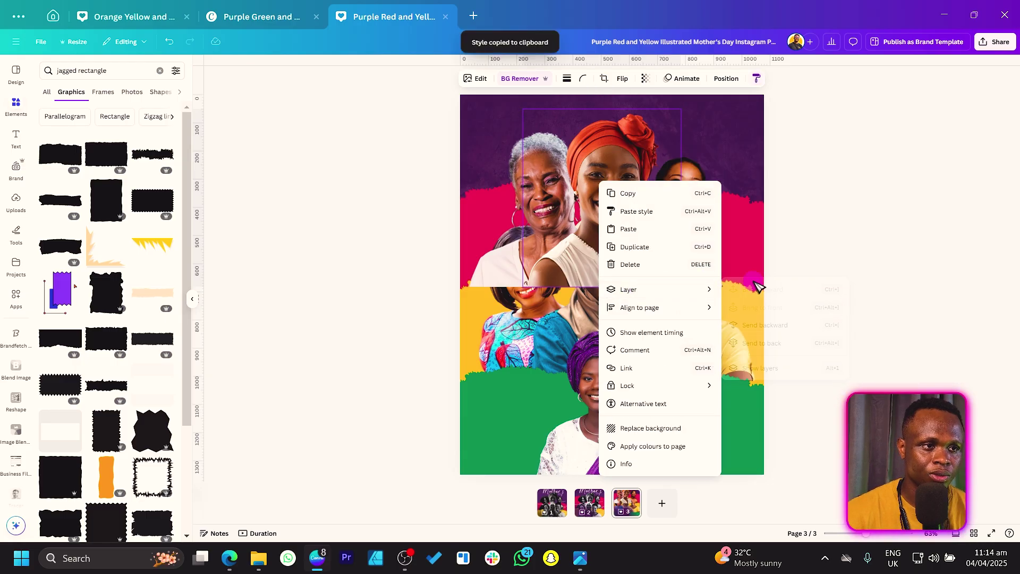
pyautogui.moveTo(701, 289)
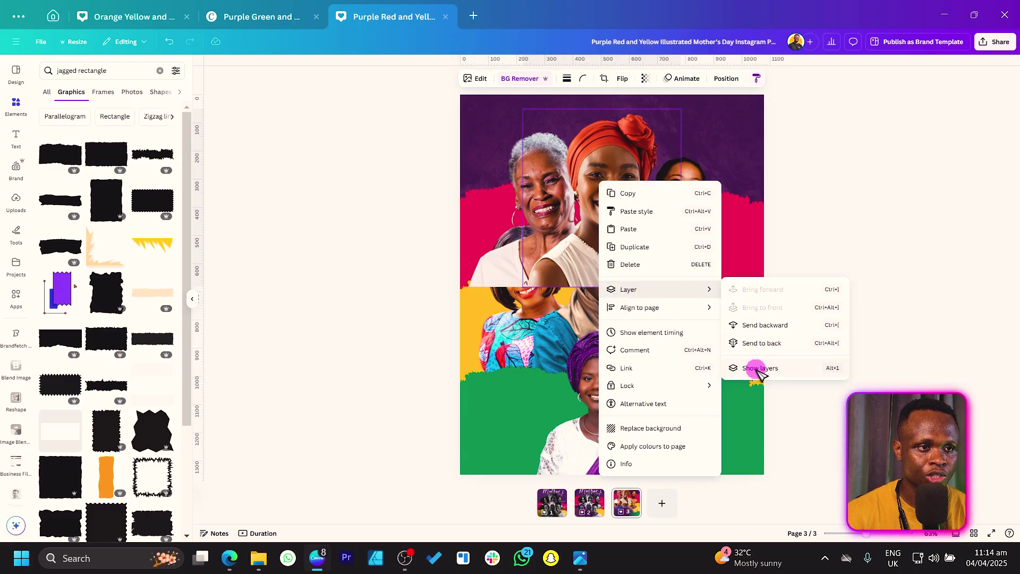
pyautogui.click(760, 370)
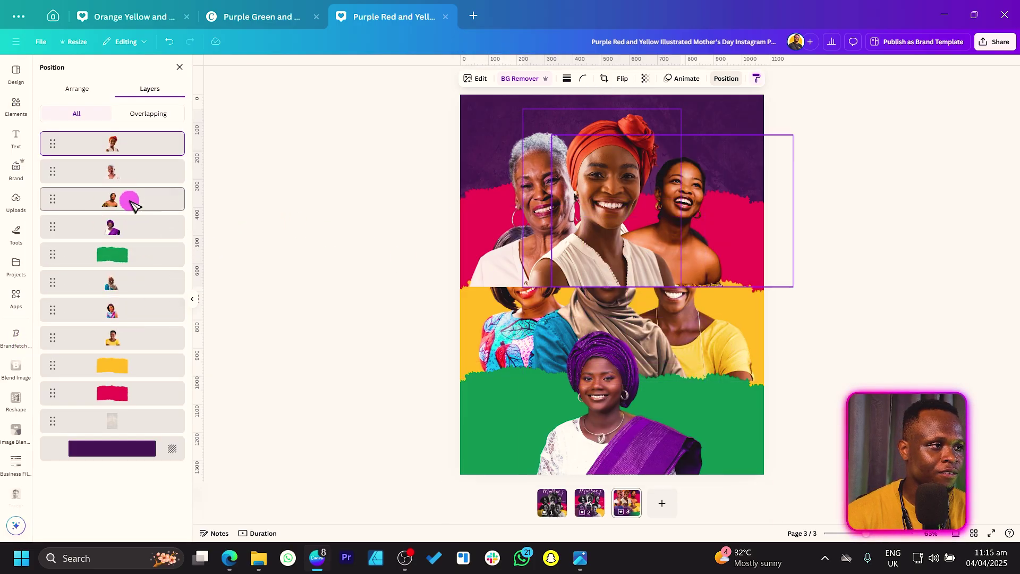
pyautogui.keyDown('shift'); pyautogui.click(134, 169); pyautogui.keyUp('shift')
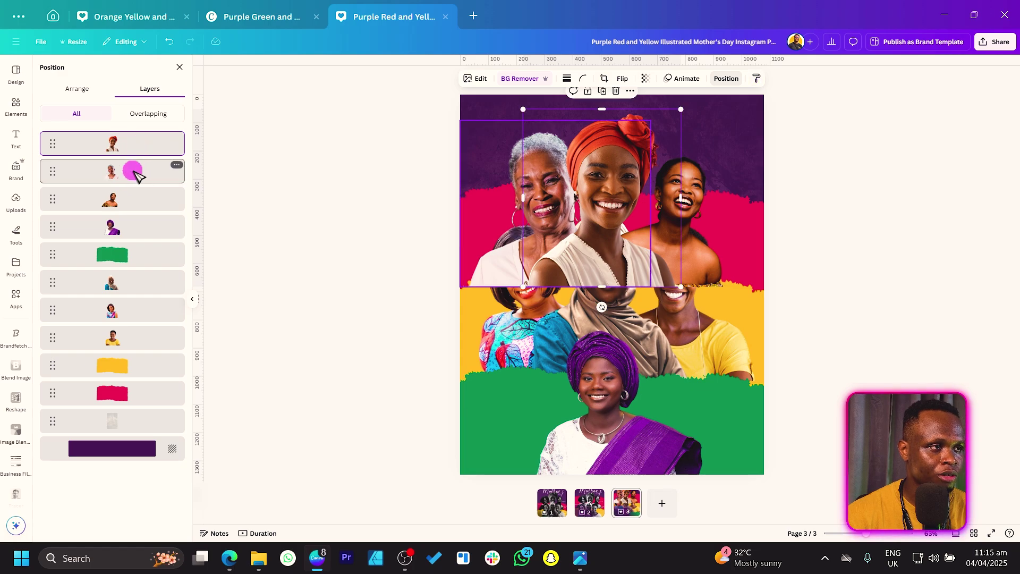
pyautogui.keyDown('shift'); pyautogui.click(130, 201); pyautogui.keyUp('shift')
pyautogui.moveTo(131, 202); pyautogui.dragTo(113, 279)
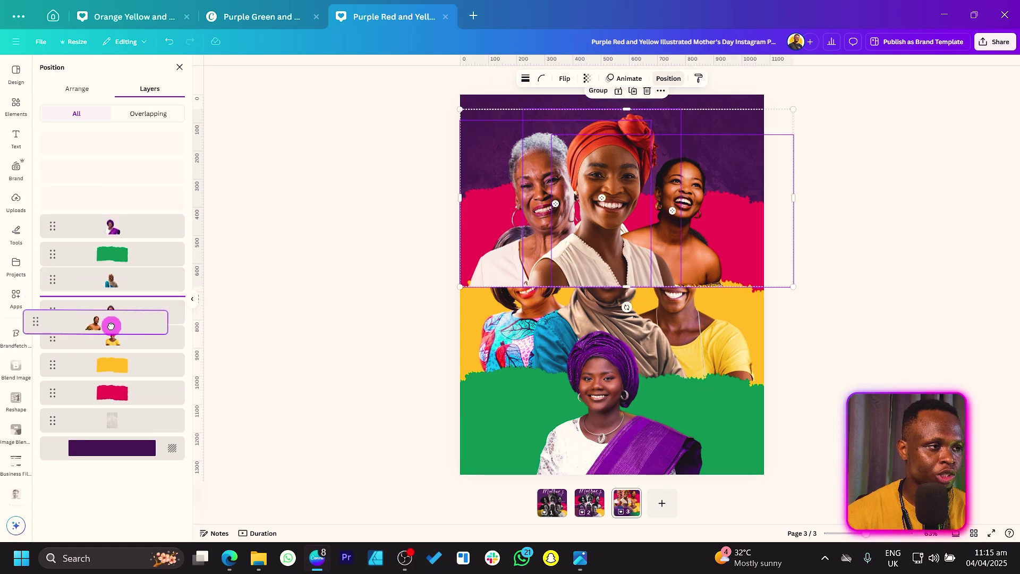
pyautogui.moveTo(110, 326); pyautogui.dragTo(128, 382)
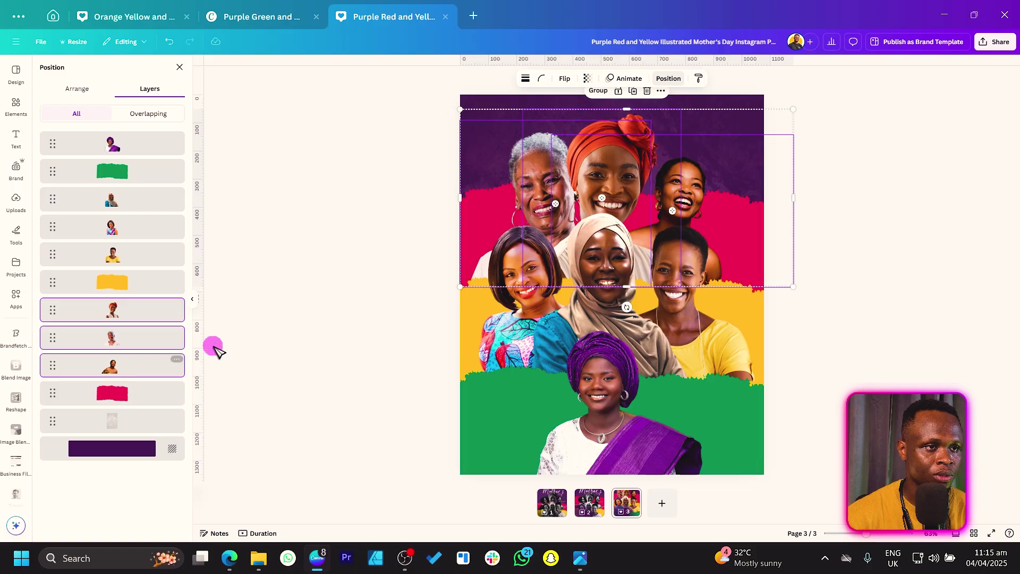
pyautogui.click(277, 274)
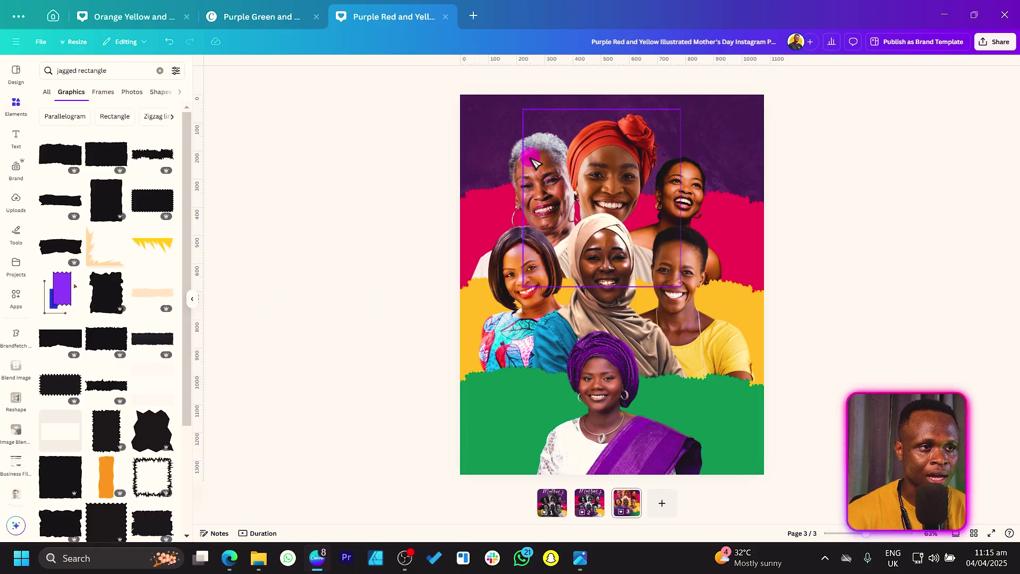
# Nudge the grey-haired woman slightly outward, then enlarge the off-shoulder-dress woman and crop the excess from her cutout's right side.
pyautogui.click(527, 137)
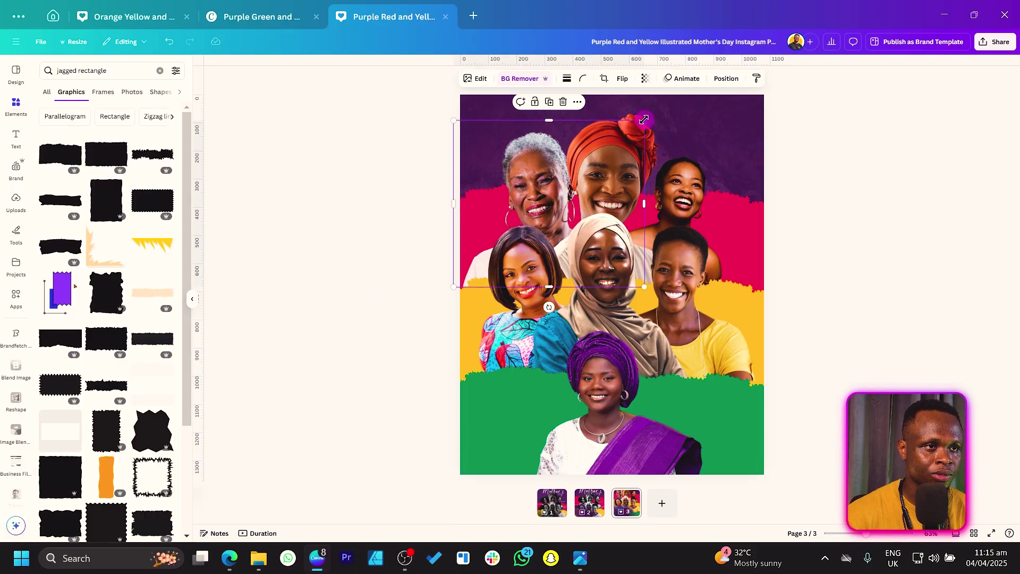
pyautogui.click(699, 169)
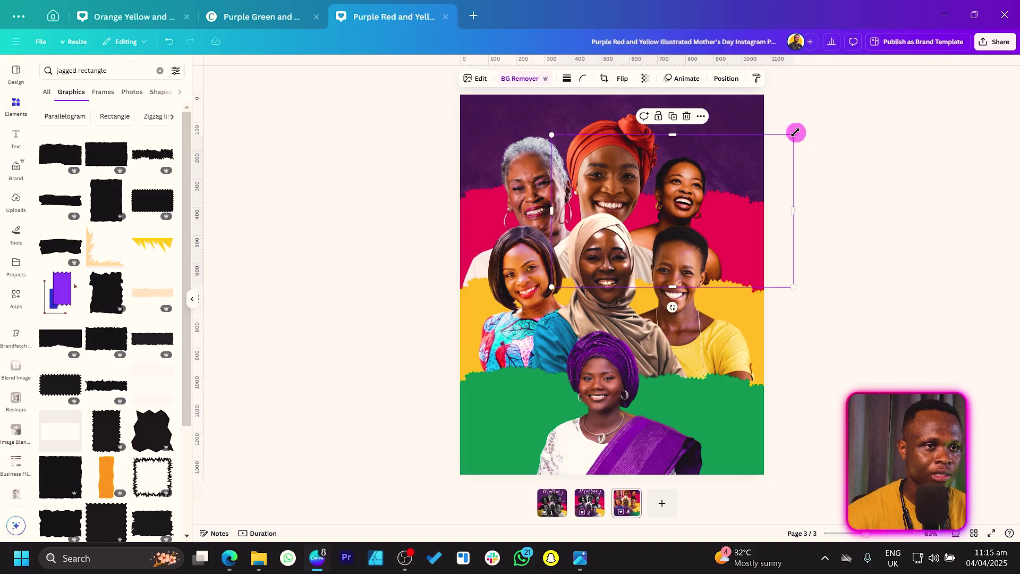
pyautogui.moveTo(795, 133); pyautogui.dragTo(761, 158)
pyautogui.click(821, 199)
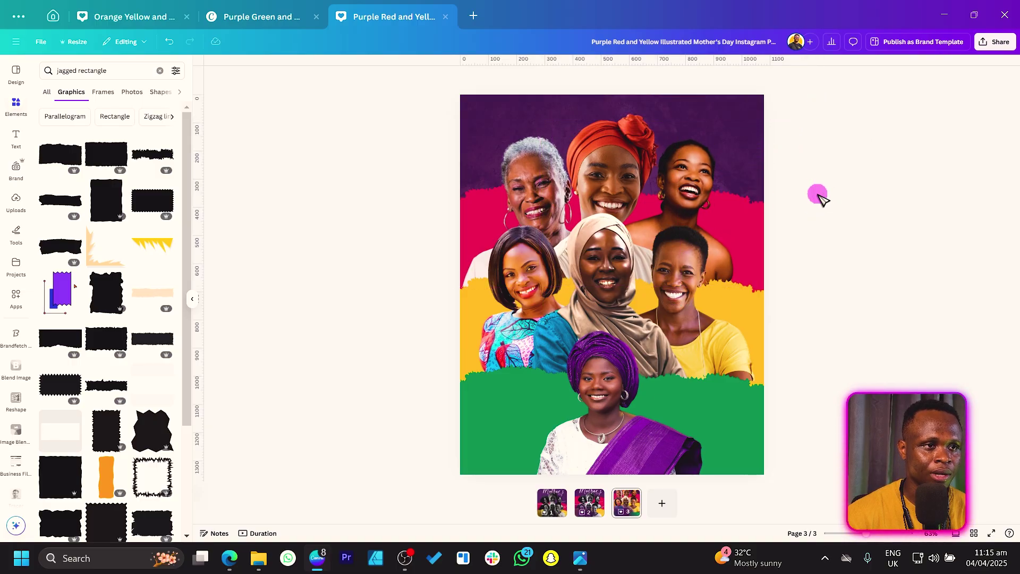
pyautogui.click(761, 215)
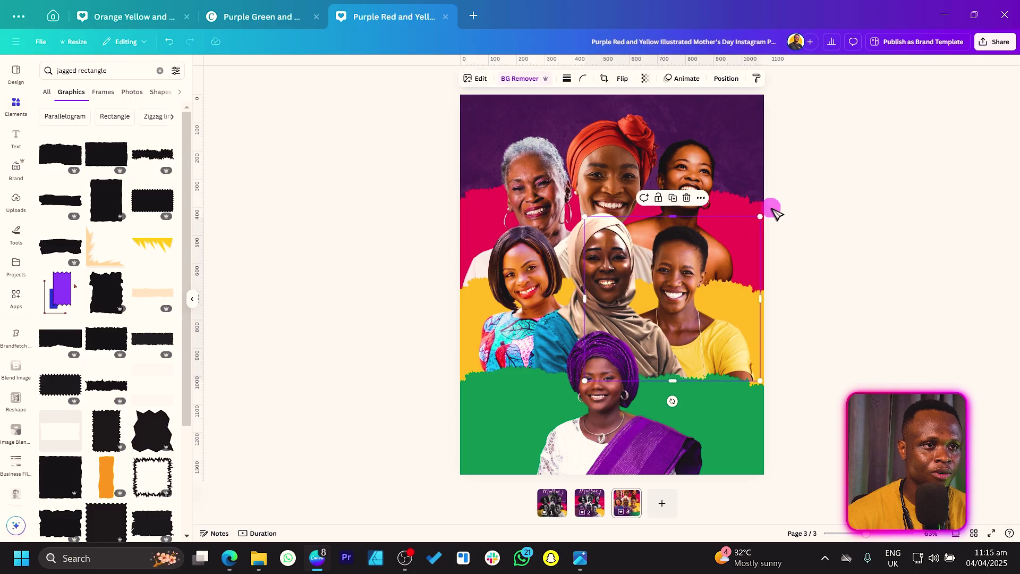
pyautogui.click(744, 179)
pyautogui.moveTo(817, 178); pyautogui.dragTo(741, 184)
# Move the six upper portraits with the red and yellow bands slightly down, and lower the green band to match.
pyautogui.moveTo(312, 144); pyautogui.dragTo(850, 297)
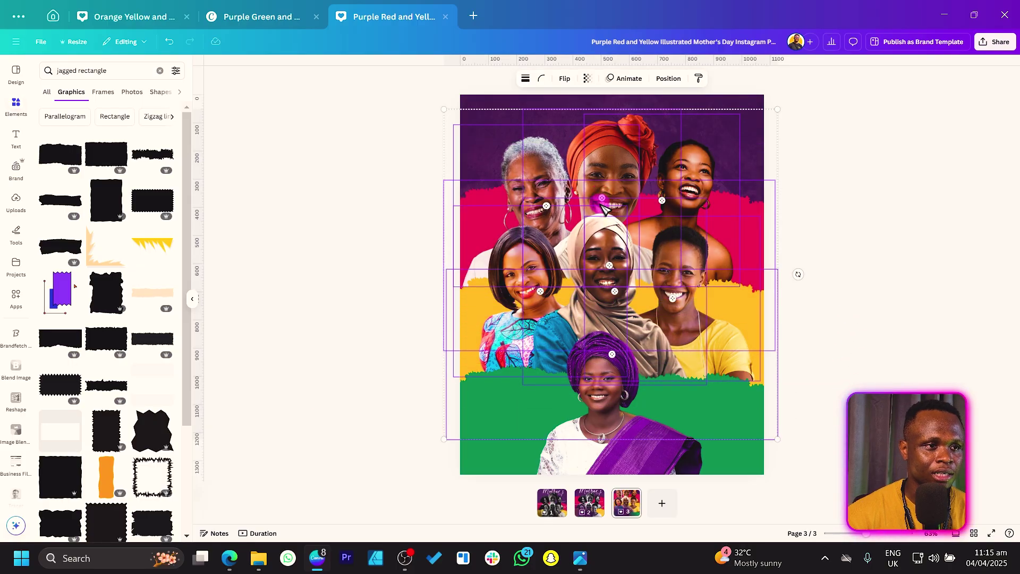
pyautogui.moveTo(612, 161); pyautogui.dragTo(611, 182)
pyautogui.click(381, 450)
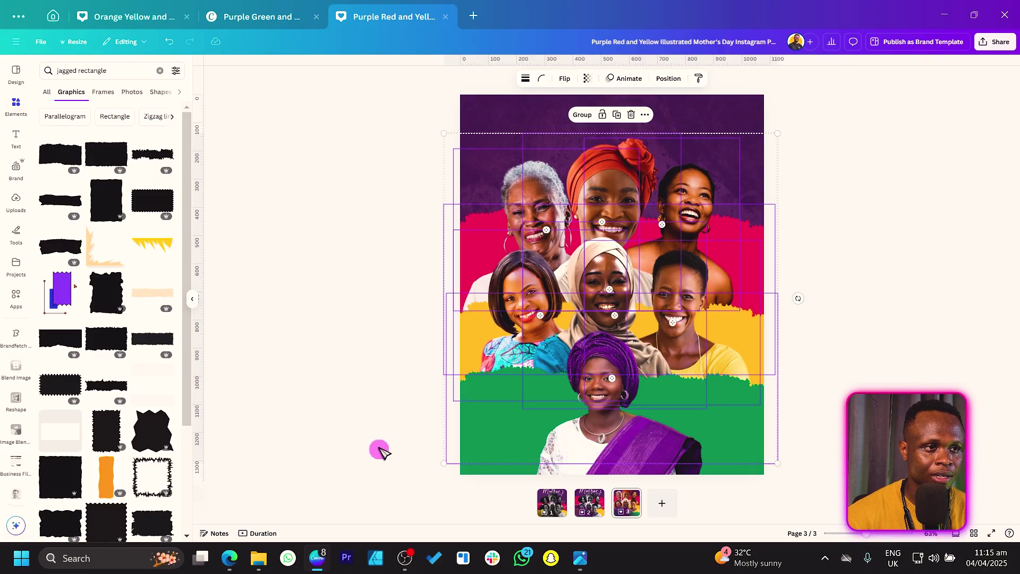
pyautogui.click(566, 450)
pyautogui.click(486, 442)
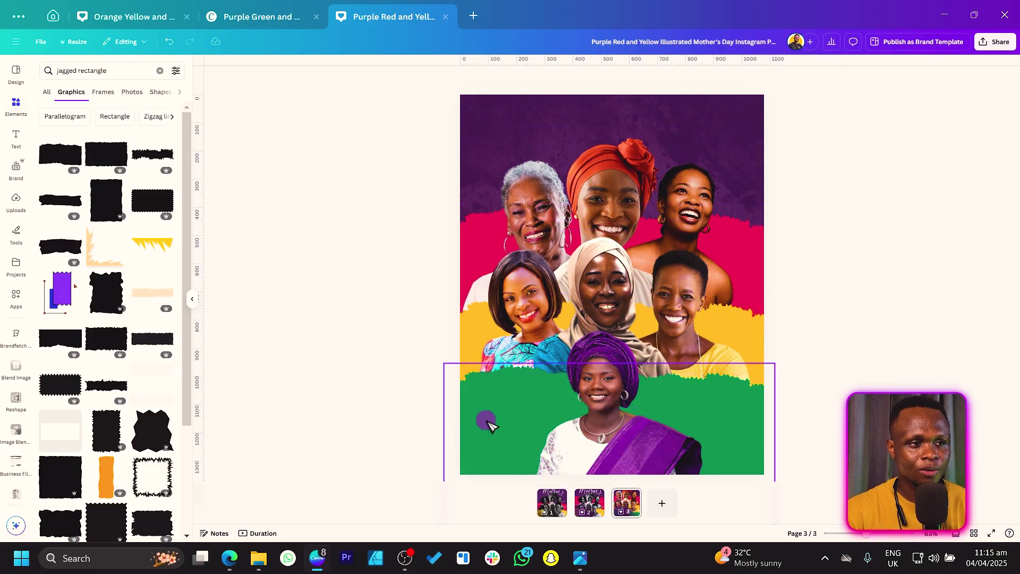
pyautogui.click(366, 140)
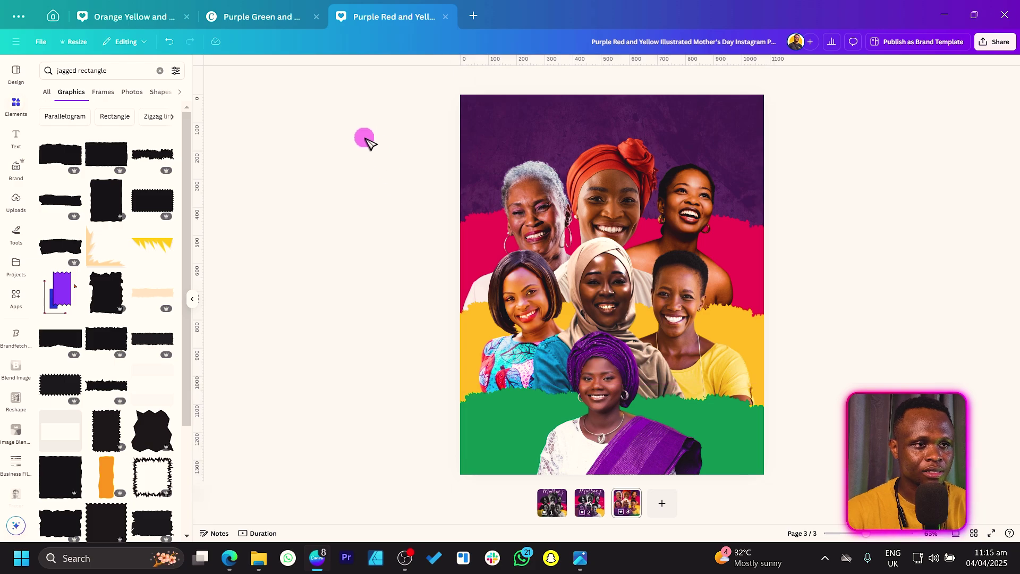
# Shift all seven portraits and the three torn-paper bands down together to leave more space above the heads.
pyautogui.moveTo(374, 159); pyautogui.dragTo(836, 493)
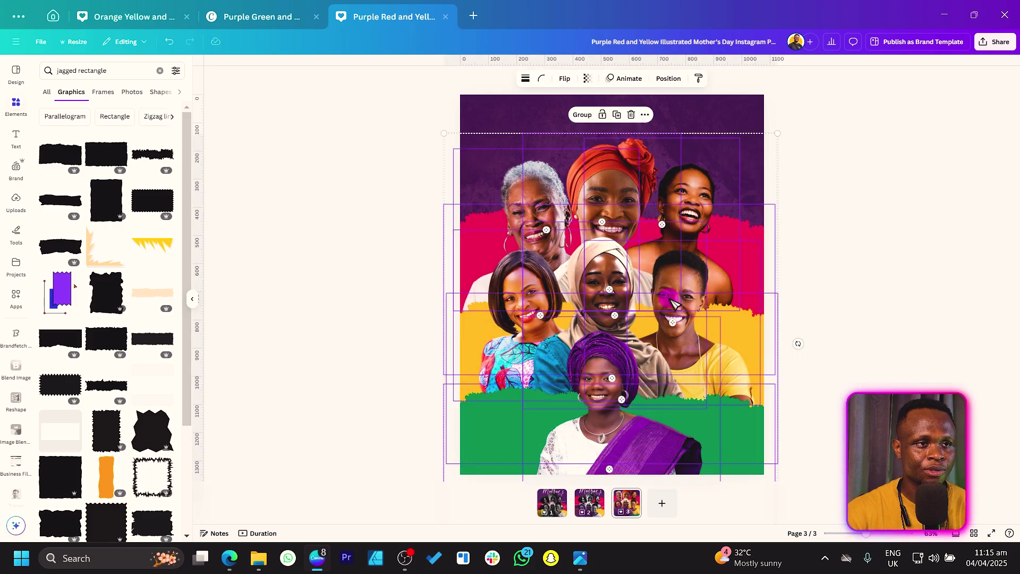
pyautogui.moveTo(659, 292); pyautogui.dragTo(662, 308)
pyautogui.click(237, 264)
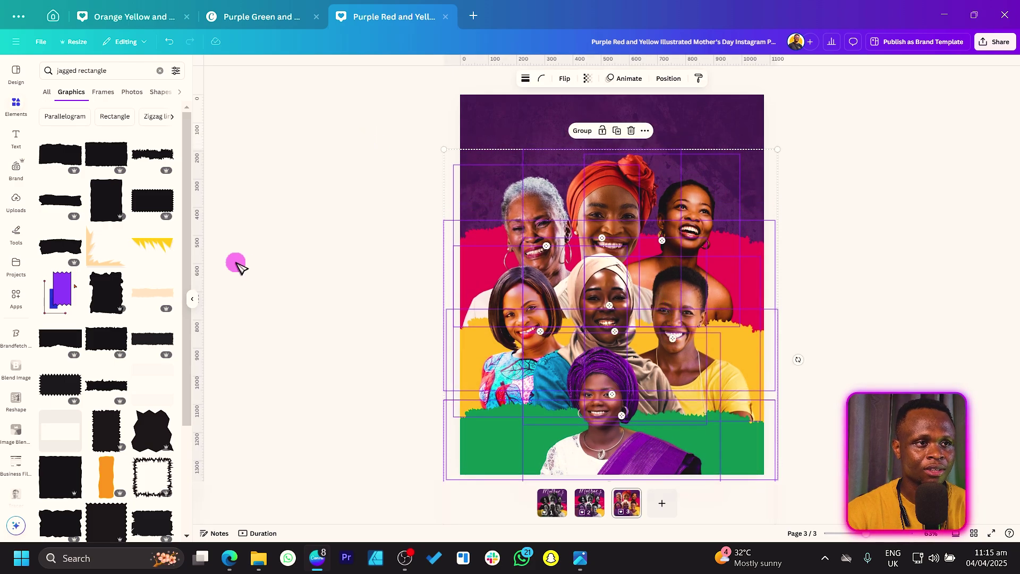
# Apply the Noir mono filter to the cutout of the woman in the purple headwrap.
pyautogui.click(609, 445)
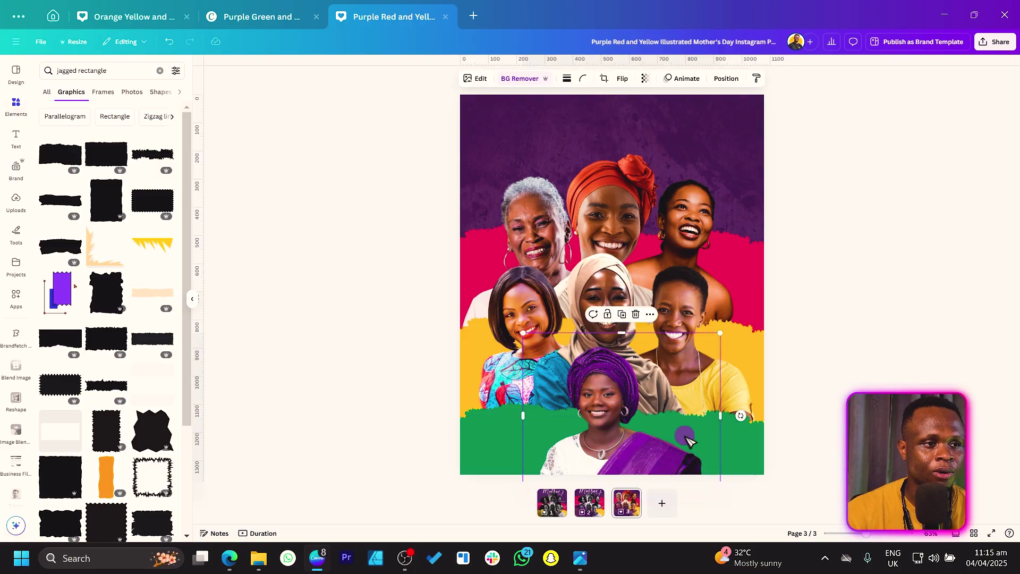
pyautogui.click(477, 78)
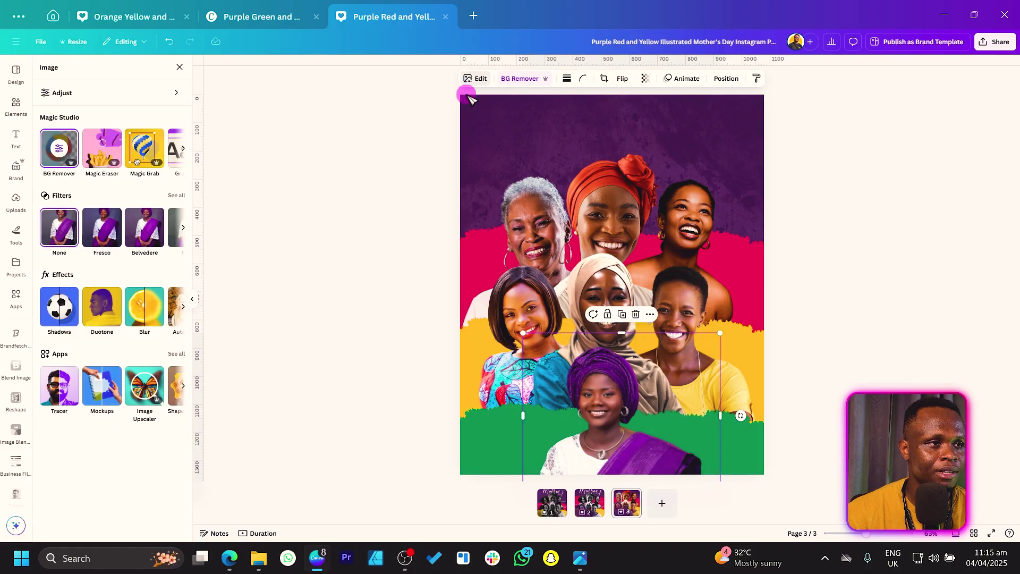
pyautogui.click(177, 196)
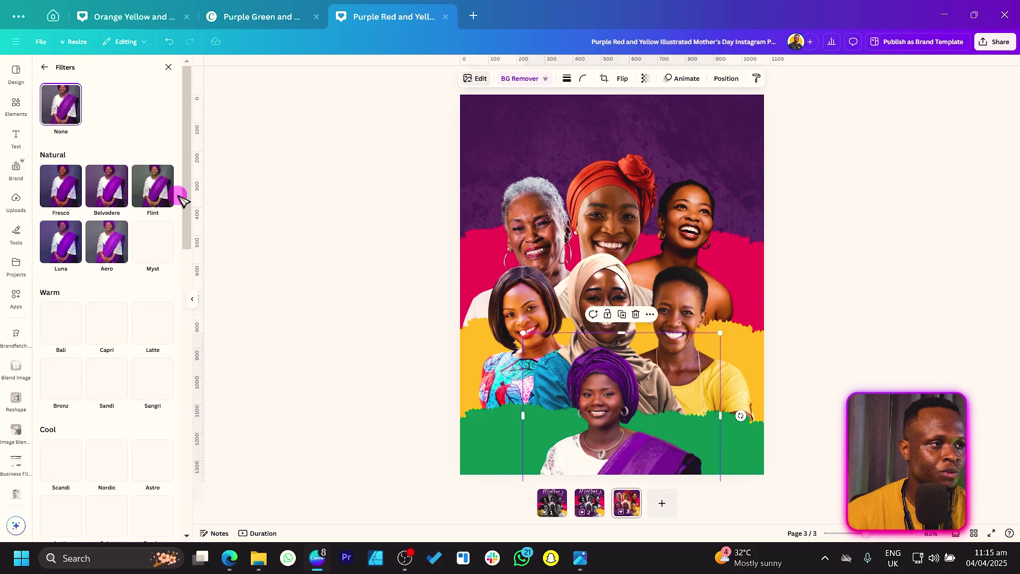
pyautogui.scroll(-5, 137, 298)
pyautogui.scroll(-3, 139, 307)
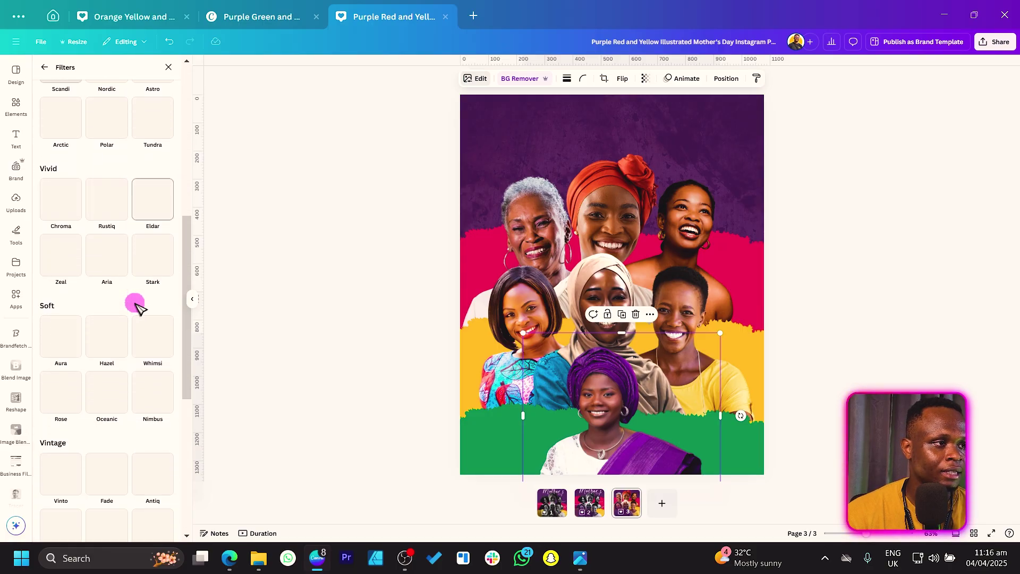
pyautogui.scroll(-7, 139, 306)
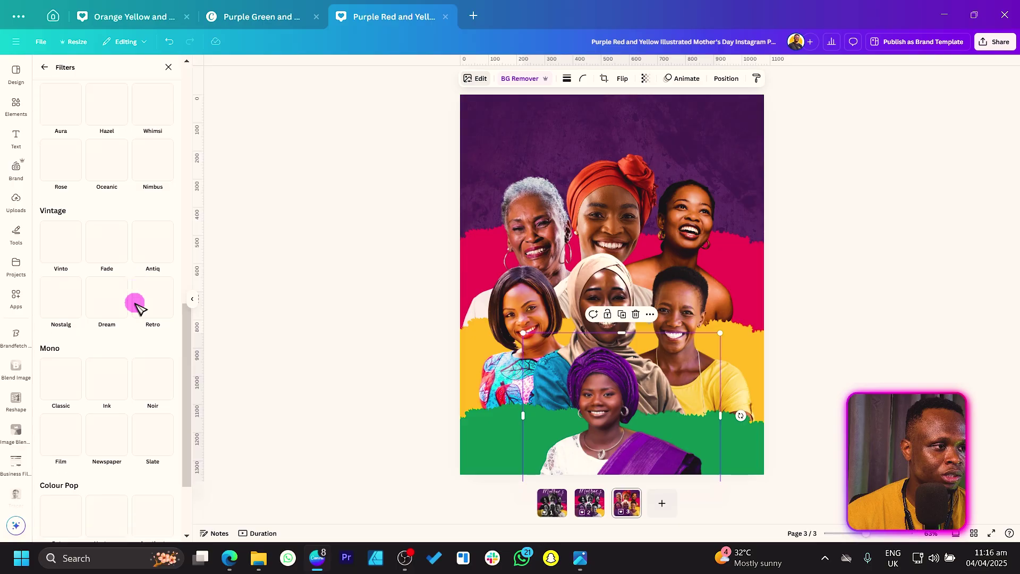
pyautogui.scroll(-1, 139, 305)
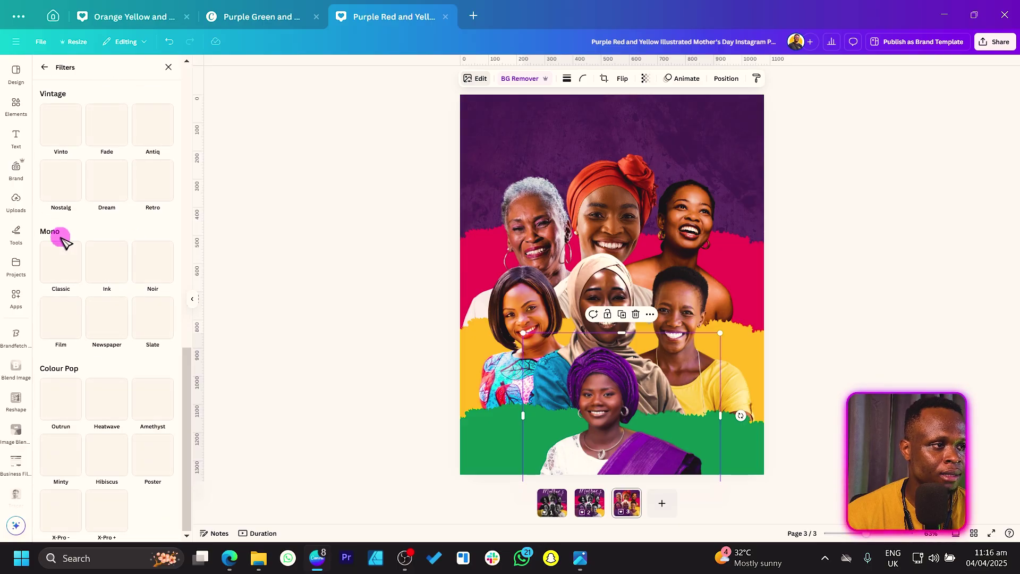
pyautogui.click(171, 272)
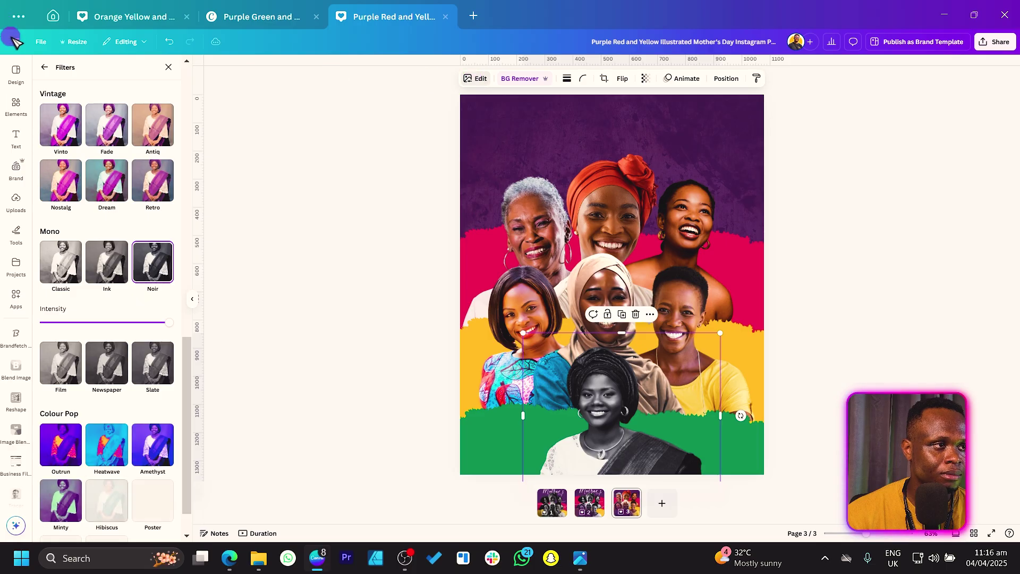
# Set the front woman's image texture adjustments to sharpness 73 and clarity 31.
pyautogui.click(44, 67)
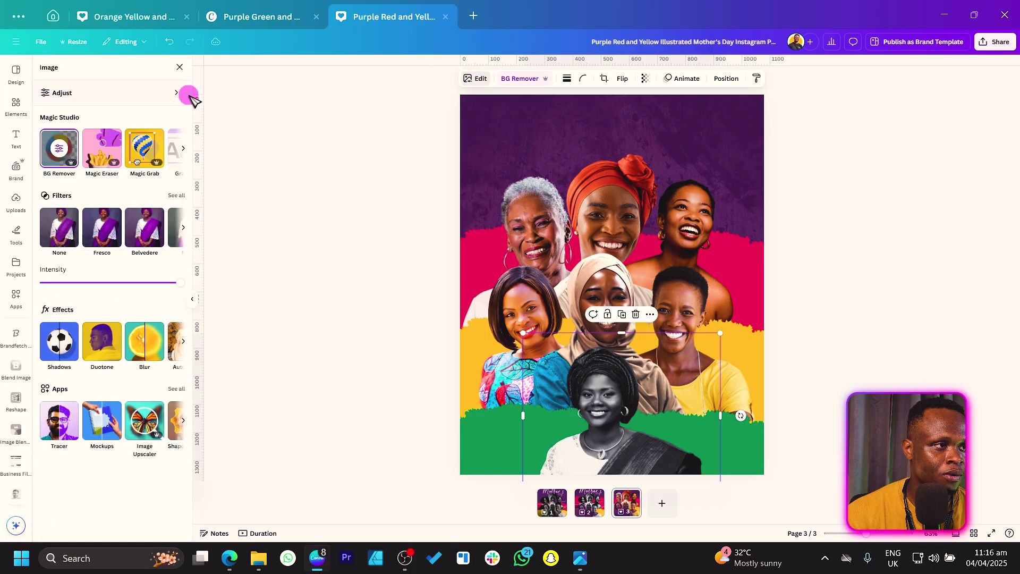
pyautogui.click(137, 98)
pyautogui.scroll(-4, 177, 224)
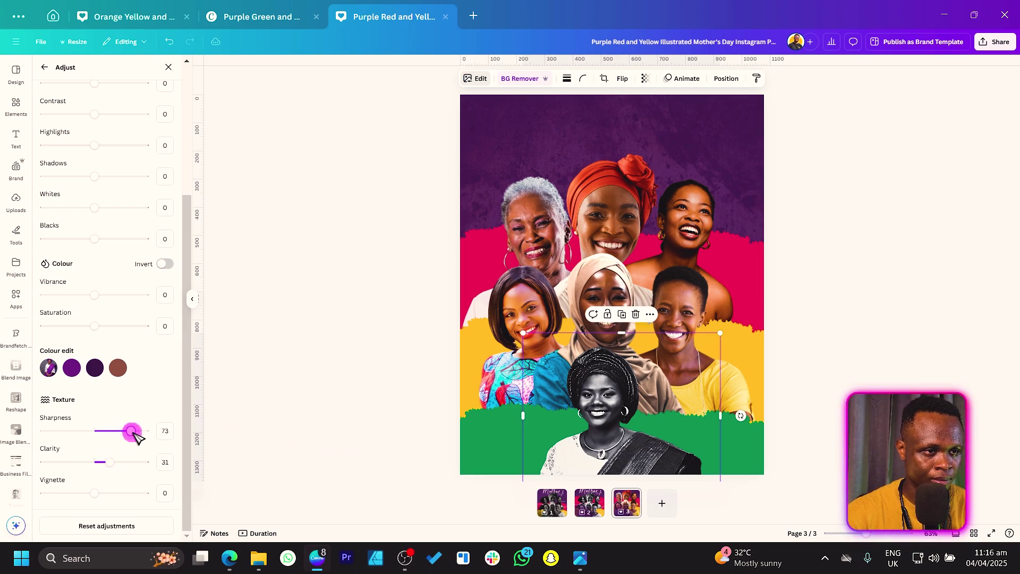
# Copy the front portrait's black-and-white style onto the three middle-row women.
pyautogui.rightClick(602, 366)
pyautogui.click(632, 276)
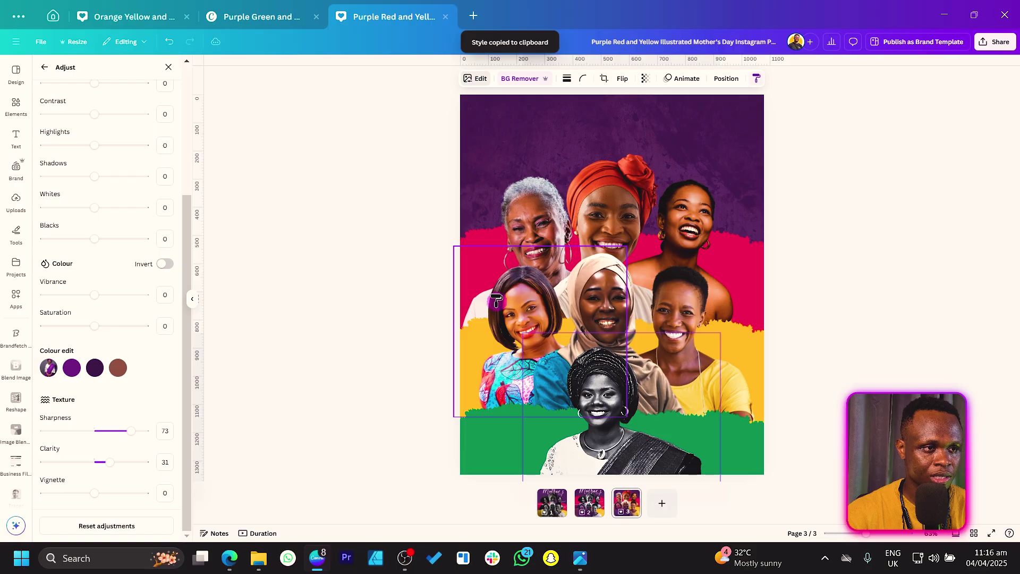
pyautogui.click(513, 298)
pyautogui.rightClick(512, 298)
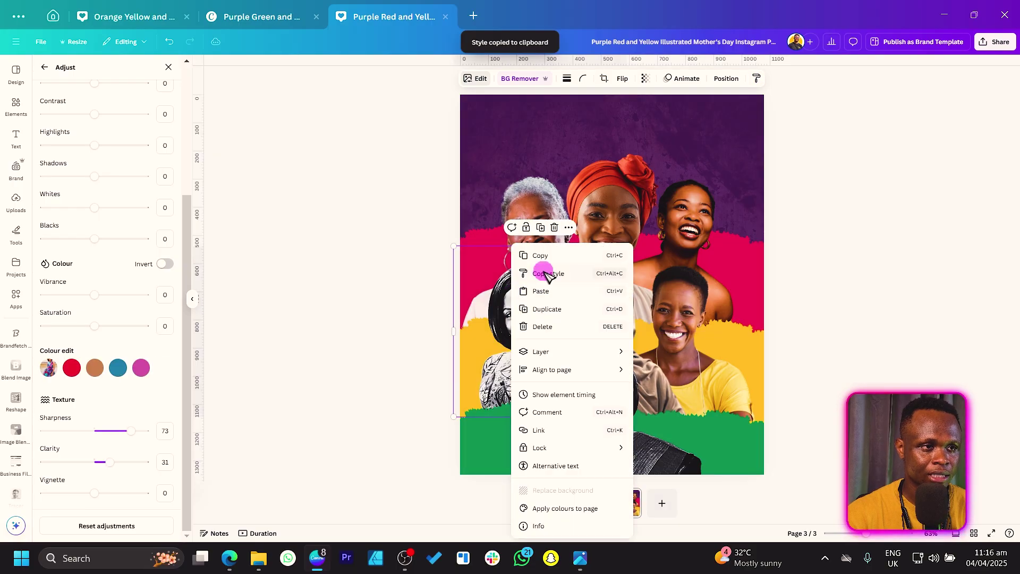
pyautogui.click(542, 269)
pyautogui.click(591, 284)
pyautogui.rightClick(601, 287)
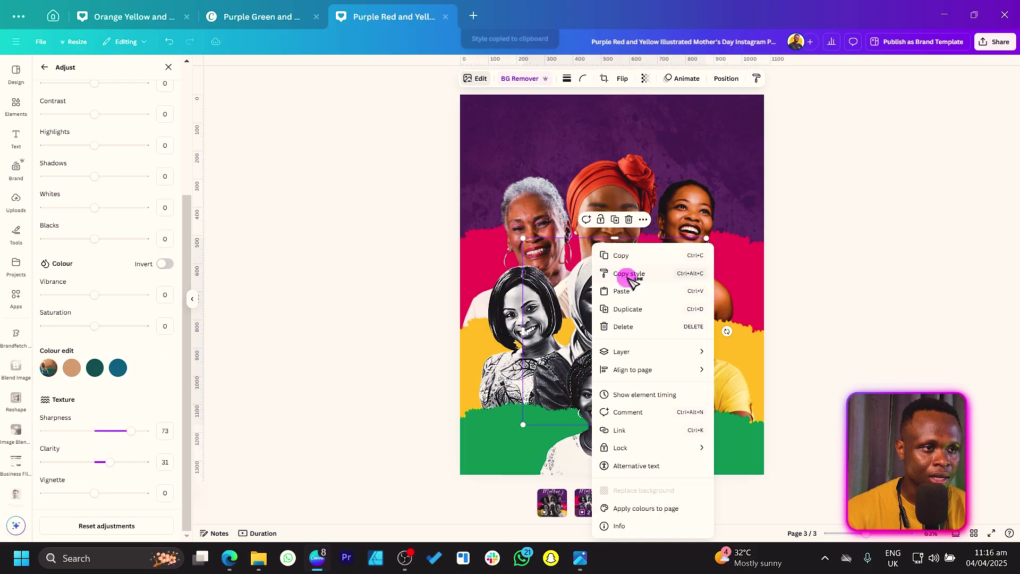
pyautogui.click(627, 274)
pyautogui.click(725, 317)
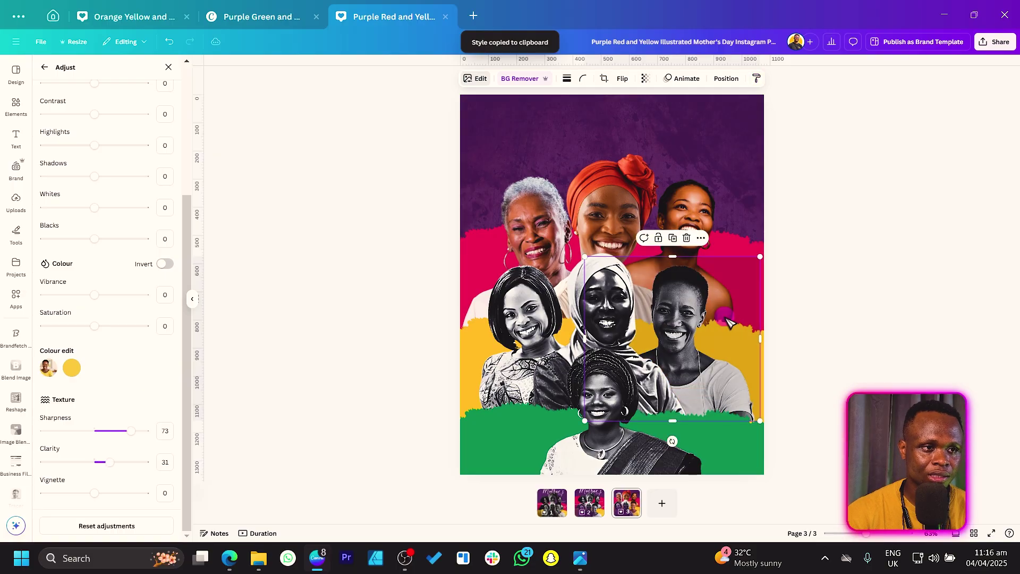
# Copy the same black-and-white style onto the three women in the back row and deselect the portraits.
pyautogui.click(584, 213)
pyautogui.rightClick(567, 202)
pyautogui.click(611, 229)
pyautogui.click(545, 216)
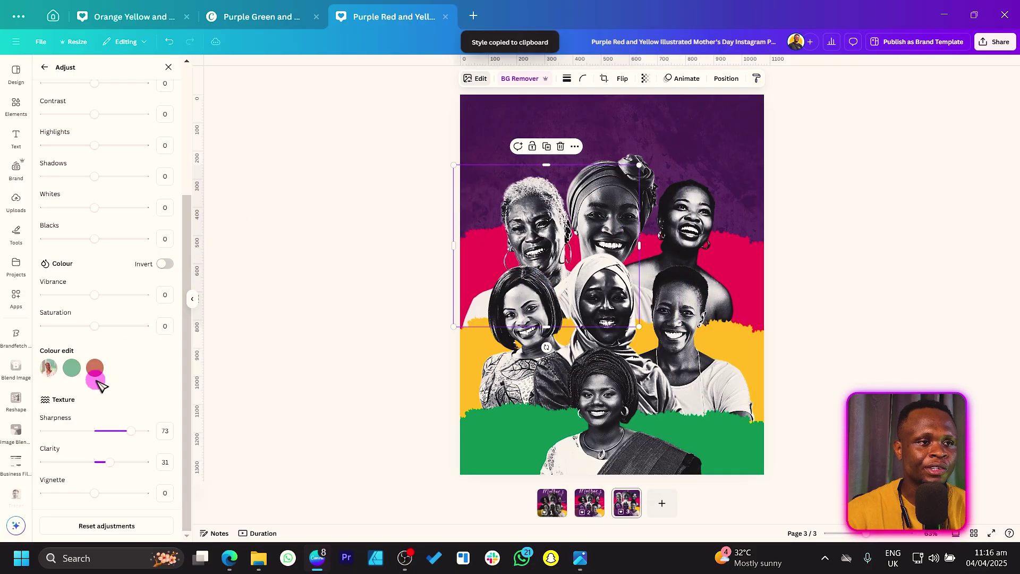
pyautogui.press('Escape')
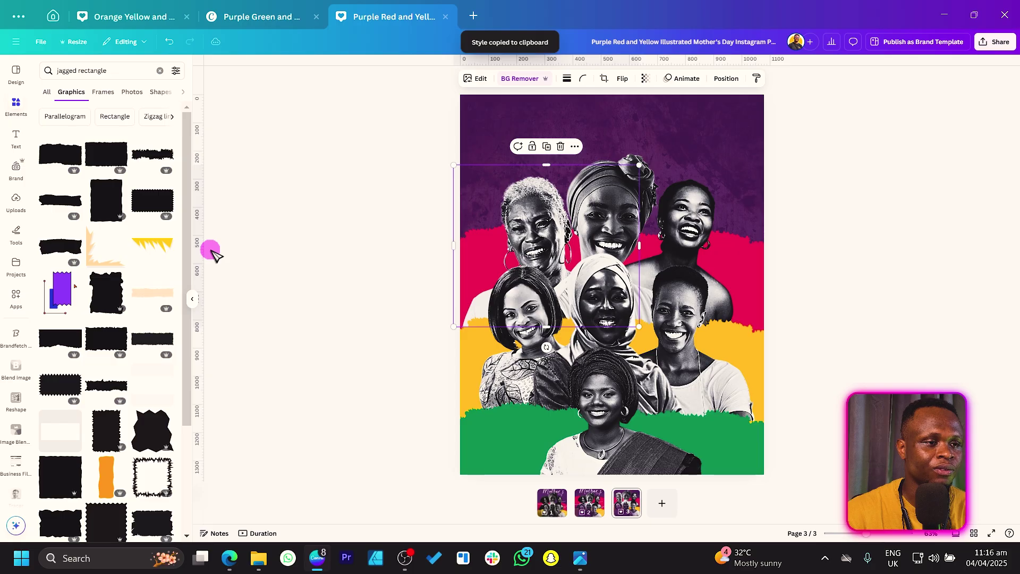
pyautogui.click(328, 314)
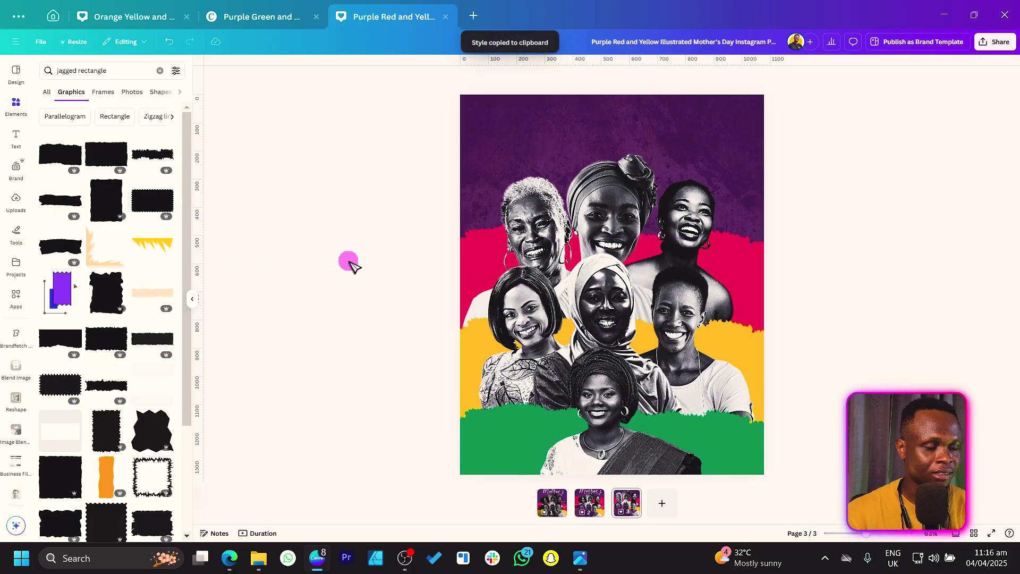
# Add the text "Mother's", enlarge it to size 196 and place it above the women's heads.
pyautogui.press('t')
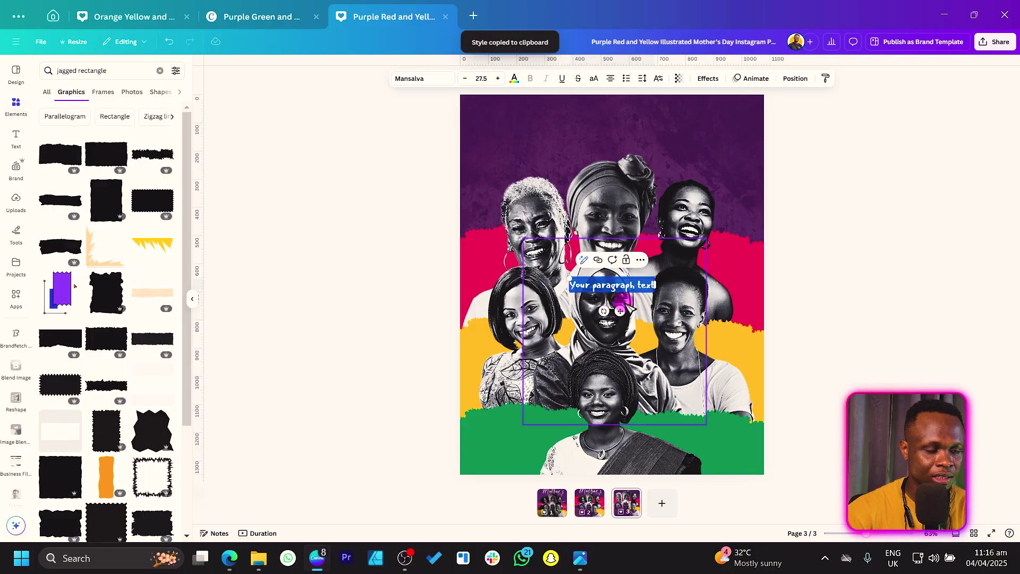
pyautogui.write("Mother's")
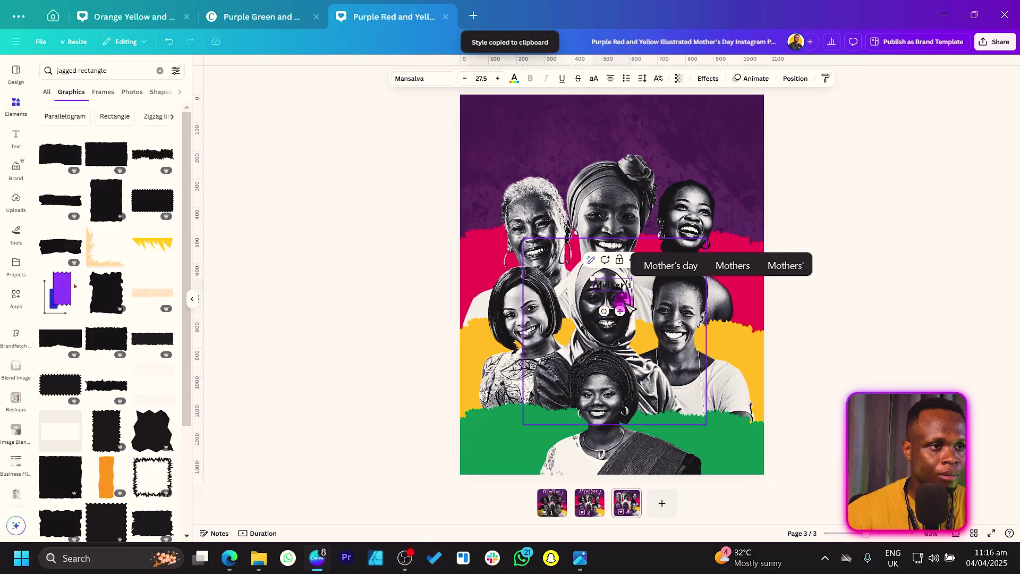
pyautogui.moveTo(592, 278); pyautogui.dragTo(472, 241)
pyautogui.click(358, 287)
pyautogui.moveTo(659, 289); pyautogui.dragTo(659, 138)
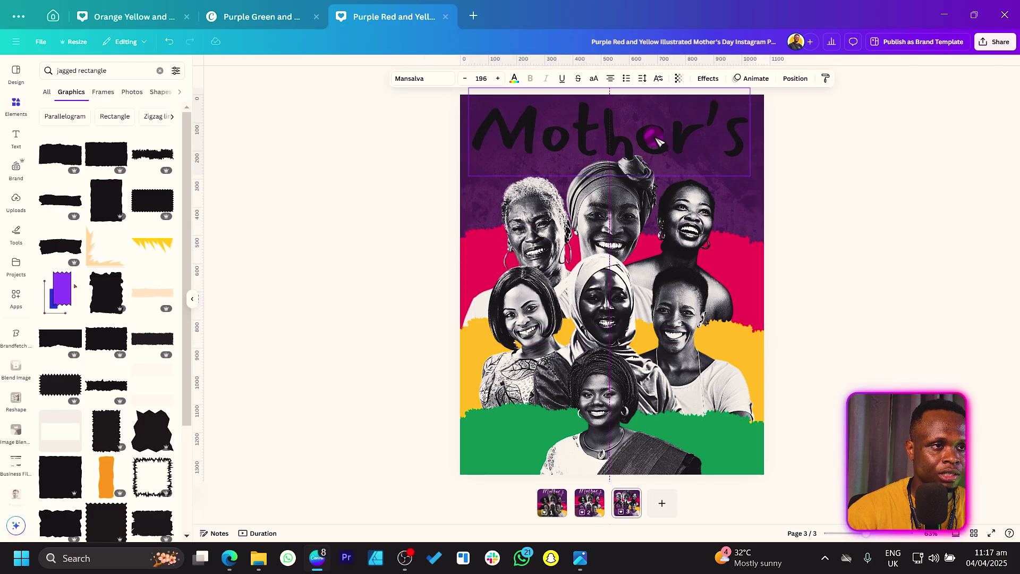
# Change the "Mother's" heading to the Madelyn font, enlarge it to size 245 and reposition it.
pyautogui.click(440, 79)
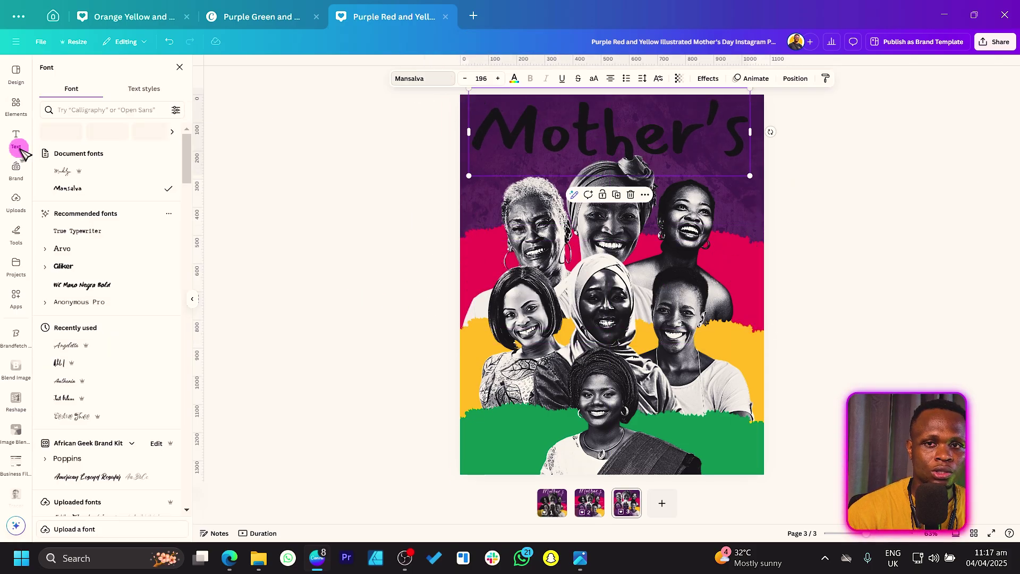
pyautogui.click(126, 171)
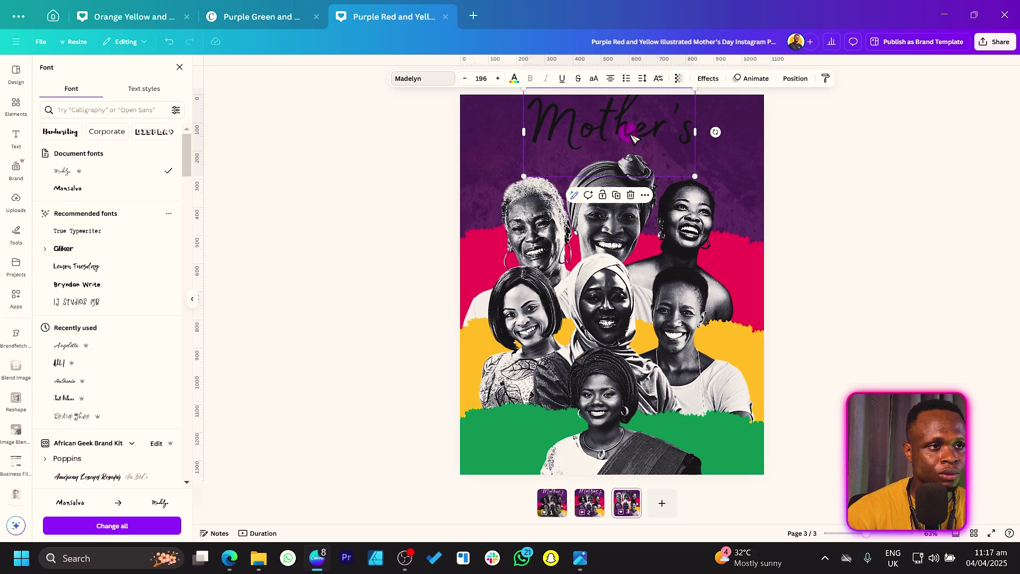
pyautogui.moveTo(629, 128)
pyautogui.mouseDown()
pyautogui.moveTo(637, 154)
pyautogui.moveTo(631, 139)
pyautogui.mouseUp()
pyautogui.moveTo(526, 194); pyautogui.dragTo(504, 208)
pyautogui.moveTo(554, 133); pyautogui.dragTo(552, 146)
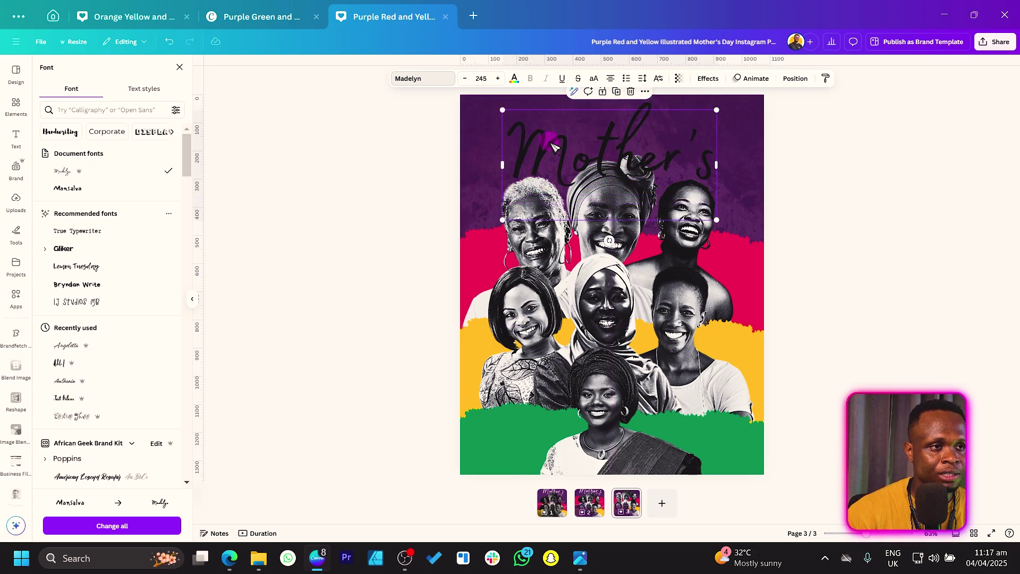
# Recolour the "Mother's" heading to the off-white document colour.
pyautogui.click(514, 79)
pyautogui.click(83, 159)
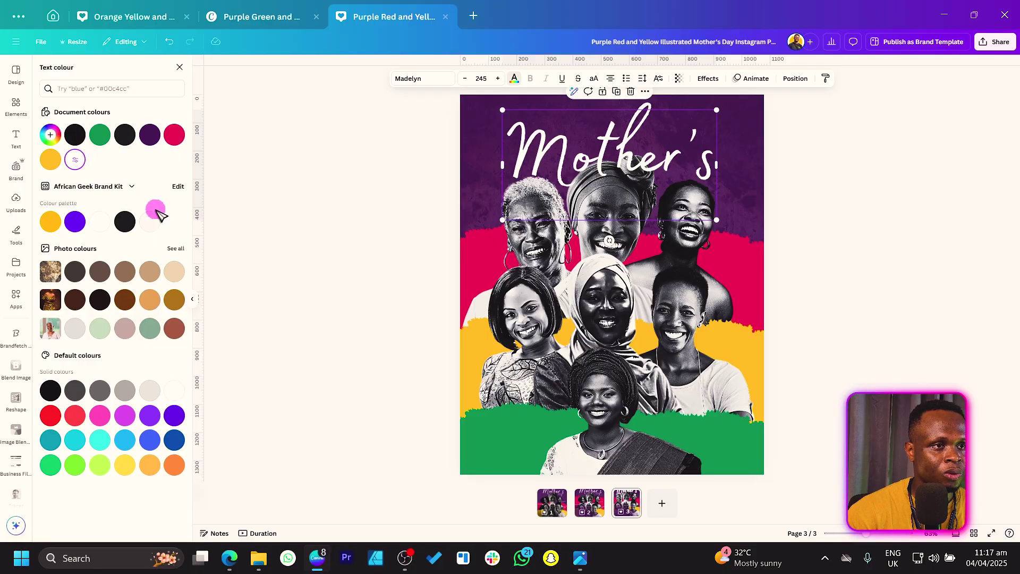
pyautogui.press('Escape')
pyautogui.click(276, 153)
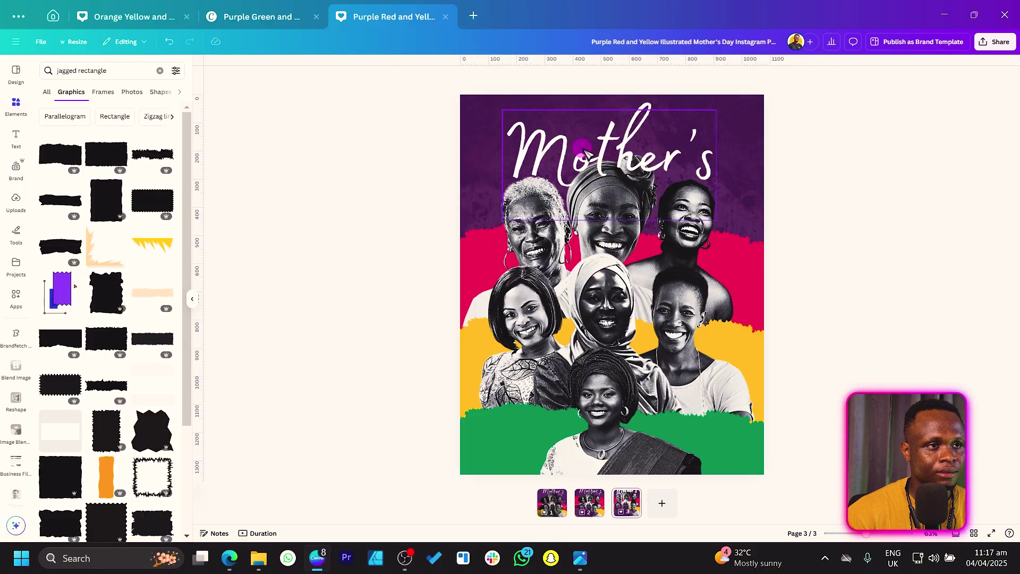
# Duplicate the heading as a smaller "Happy" at size 87.7 above "Mother's", and place a copy of it below the heading's end.
pyautogui.keyDown('alt'); pyautogui.moveTo(583, 149); pyautogui.dragTo(575, 129); pyautogui.keyUp('alt')
pyautogui.doubleClick(575, 129)
pyautogui.write('Happy')
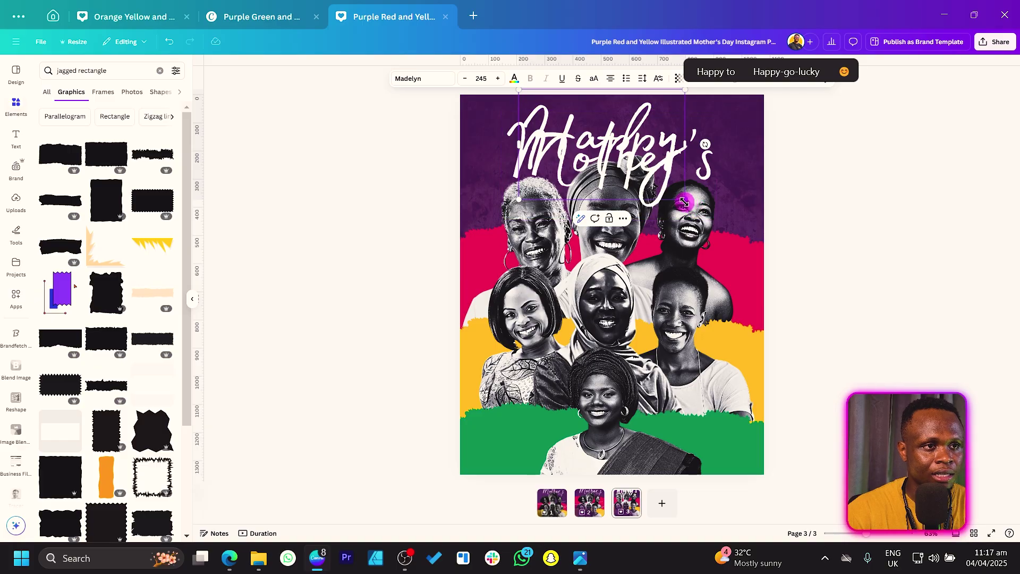
pyautogui.moveTo(684, 154); pyautogui.dragTo(698, 197)
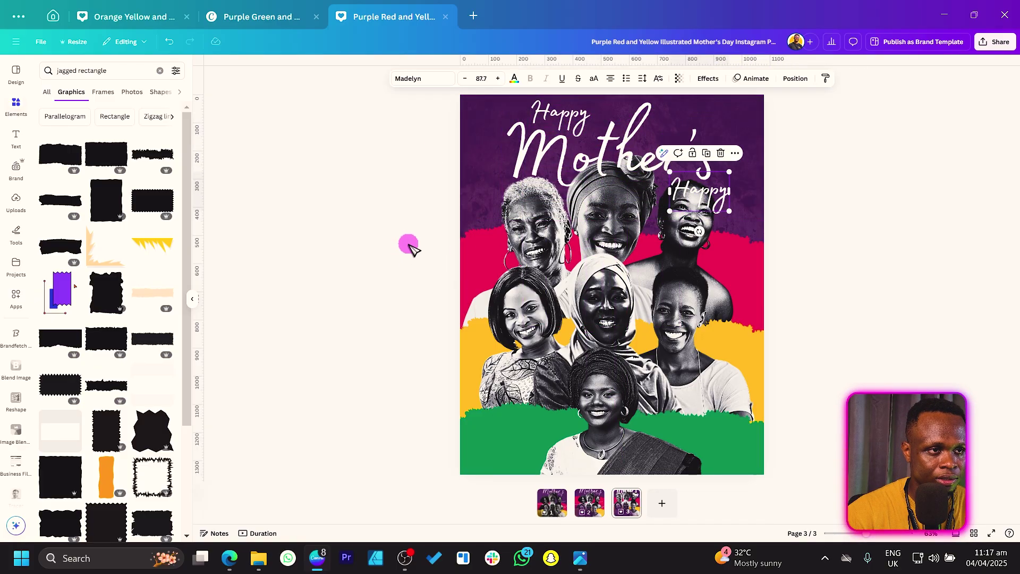
# Shrink the "Mother's" heading slightly and move it up from the heads.
pyautogui.click(583, 154)
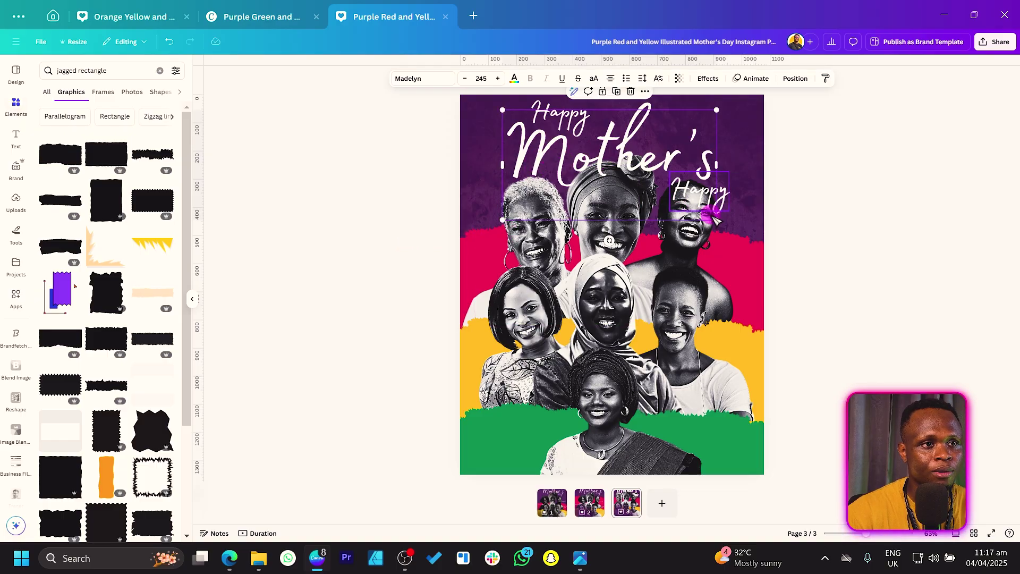
pyautogui.keyDown('alt'); pyautogui.moveTo(717, 220); pyautogui.dragTo(699, 210); pyautogui.keyUp('alt')
pyautogui.moveTo(659, 162); pyautogui.dragTo(661, 146)
# Move the lower "Happy" copy up under the end of "Mother's" and change its text to "Day".
pyautogui.moveTo(730, 201); pyautogui.dragTo(728, 180)
pyautogui.doubleClick(728, 180)
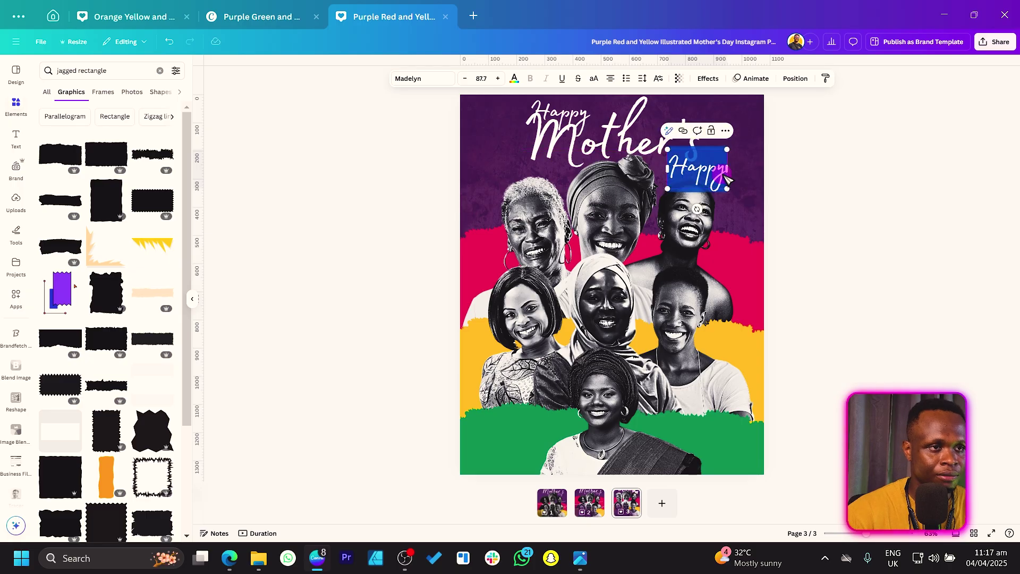
pyautogui.write('Day')
pyautogui.click(409, 242)
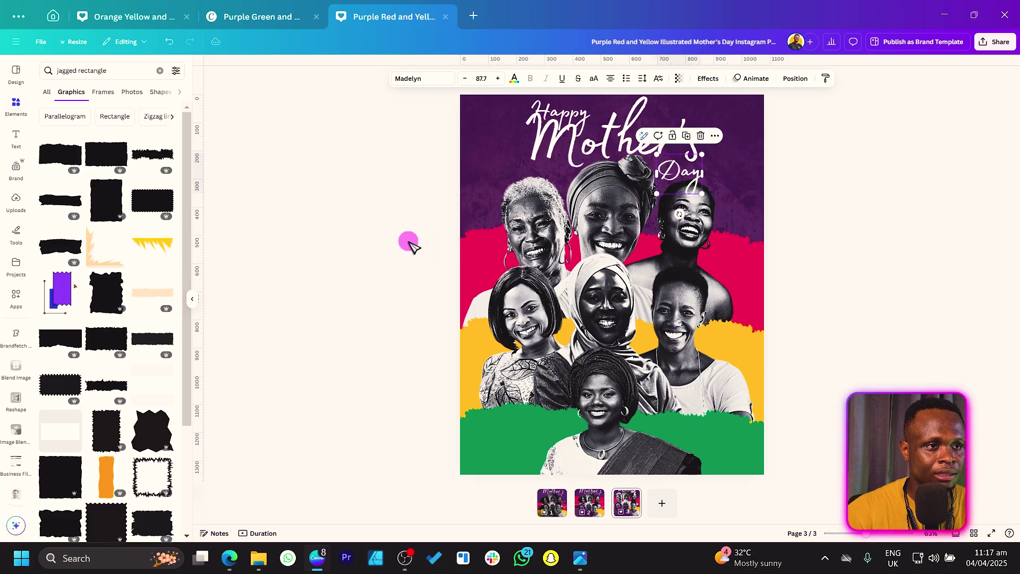
# Move the three back-row women down together to free space for the heading.
pyautogui.moveTo(462, 227); pyautogui.dragTo(373, 192)
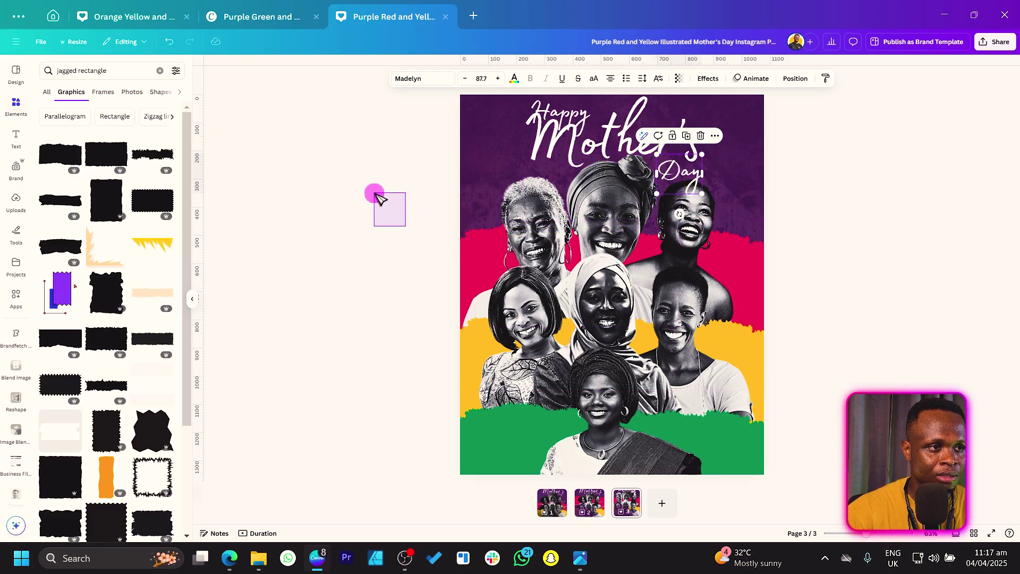
pyautogui.click(508, 209)
pyautogui.keyDown('shift'); pyautogui.click(704, 225); pyautogui.keyUp('shift')
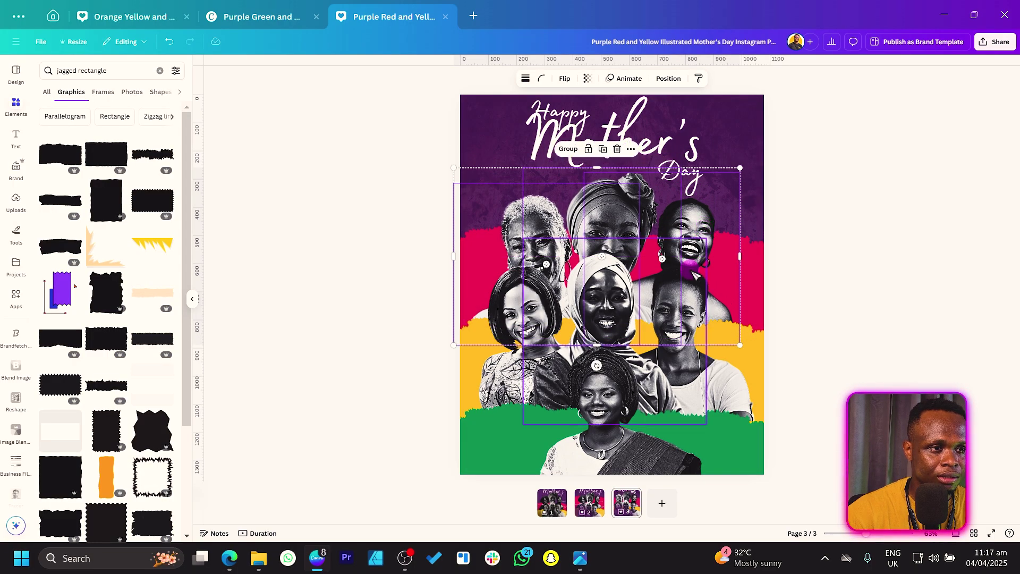
# Move the three middle-row women down together by about the same distance as the back row.
pyautogui.click(721, 368)
pyautogui.keyDown('shift'); pyautogui.click(615, 292); pyautogui.keyUp('shift')
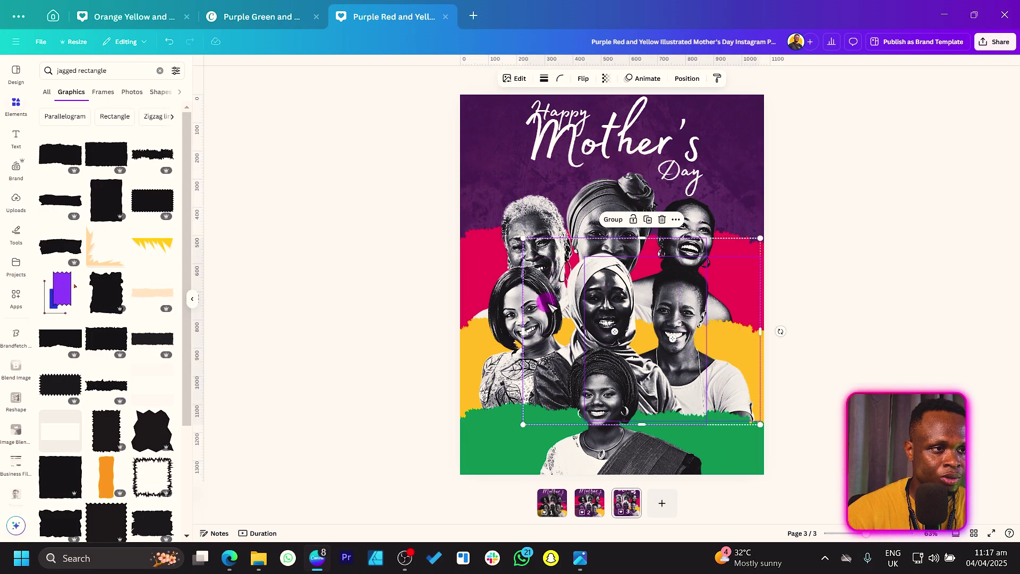
pyautogui.keyDown('shift'); pyautogui.click(511, 312); pyautogui.keyUp('shift')
pyautogui.moveTo(511, 313); pyautogui.dragTo(511, 333)
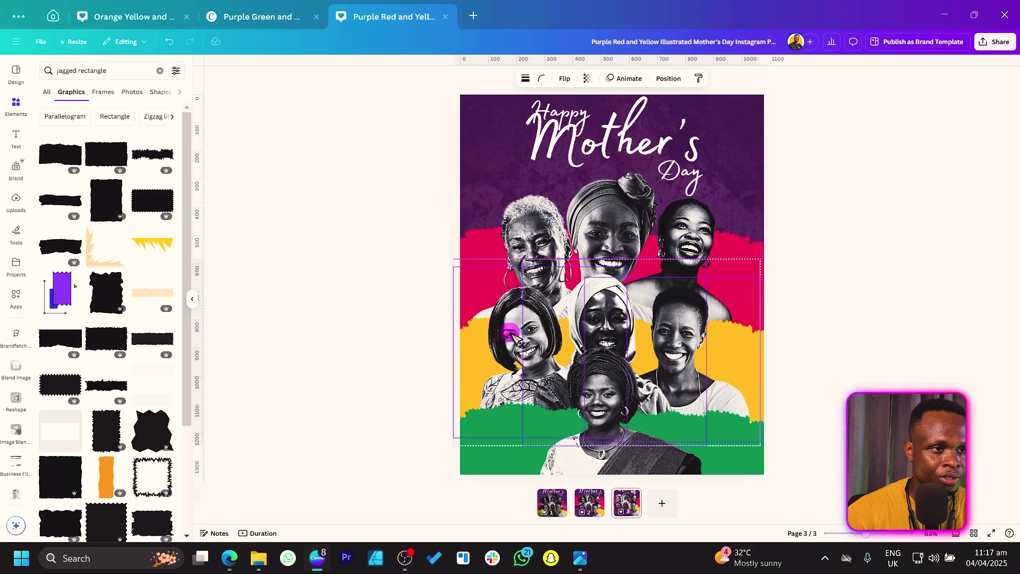
# Lower the red torn-paper band slightly behind the back-row women, undoing any stray move of the grey-haired woman.
pyautogui.click(465, 239)
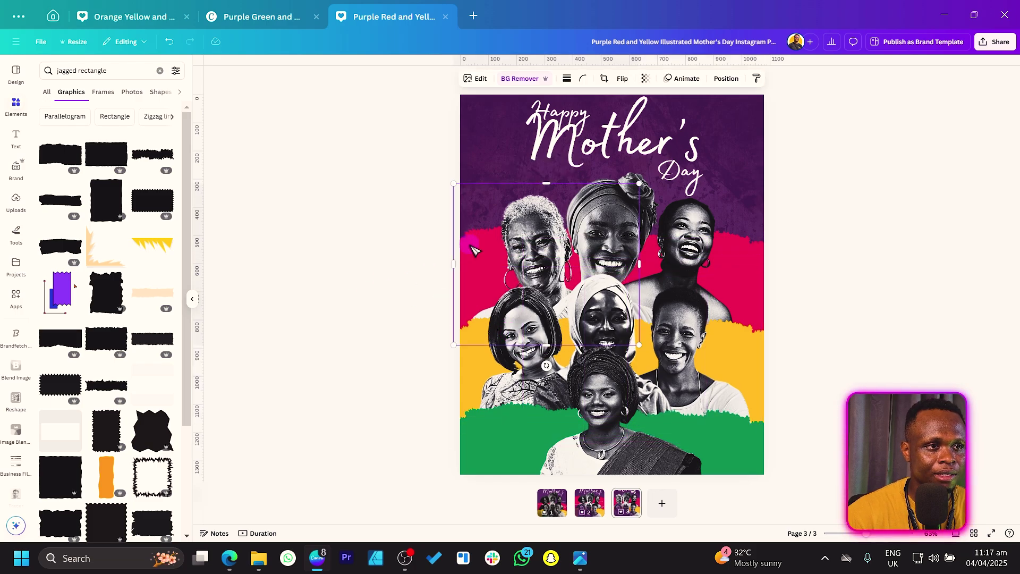
pyautogui.moveTo(470, 245); pyautogui.dragTo(490, 249)
pyautogui.hotkey('ctrl', 'z')
# Tuck "Happy" and "Day" closer to "Mother's" and lower the whole three-word heading slightly.
pyautogui.click(670, 174)
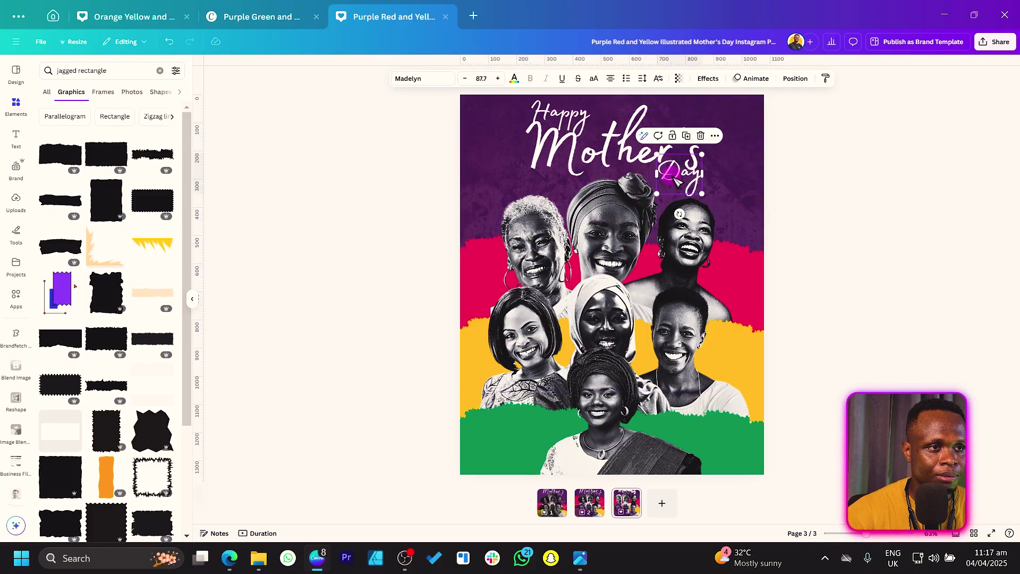
pyautogui.moveTo(670, 177); pyautogui.dragTo(671, 184)
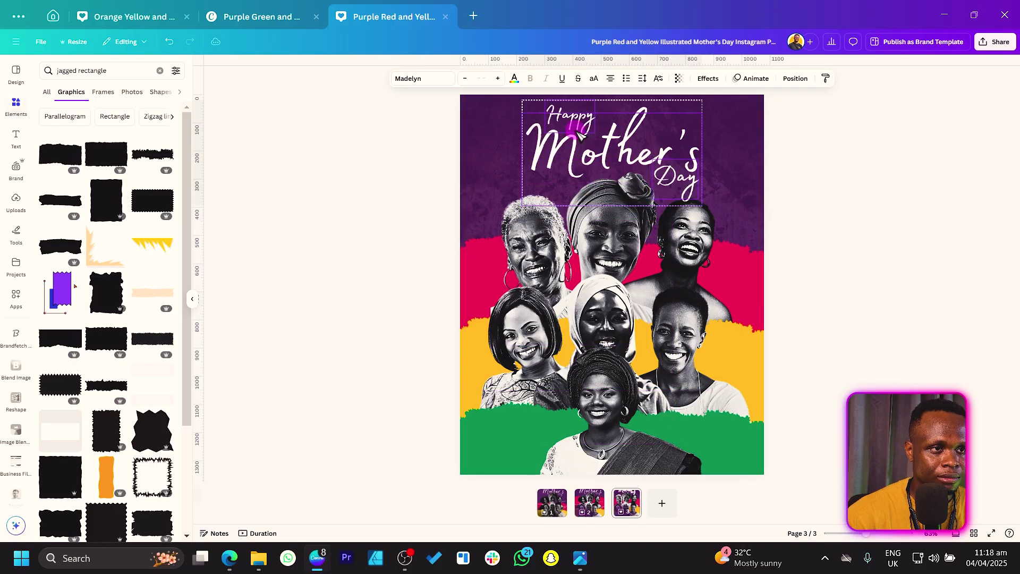
pyautogui.moveTo(578, 126); pyautogui.dragTo(577, 130)
pyautogui.click(393, 182)
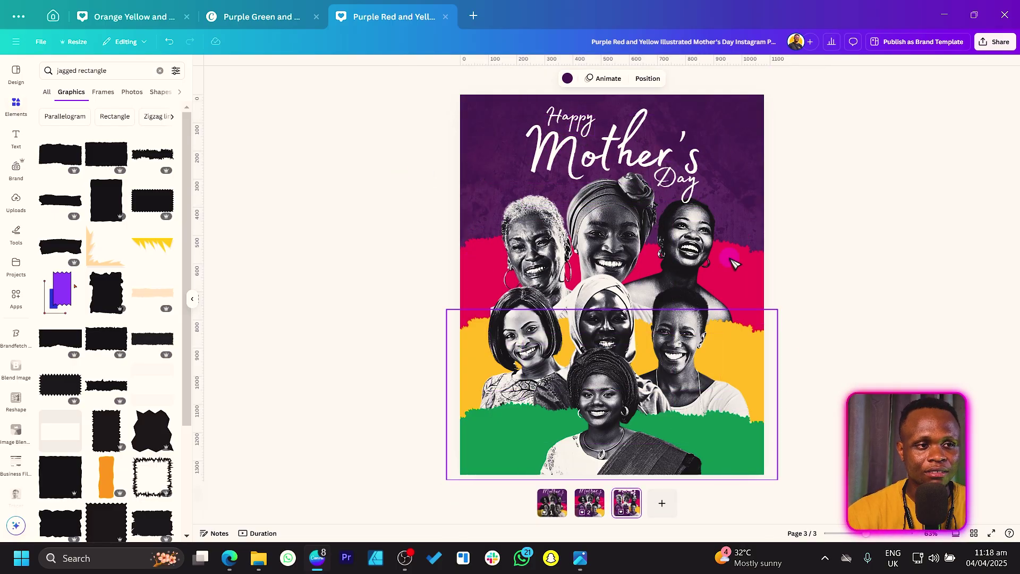
# Apply a Shadow effect to all three heading words in dark grey #1e1e1e with offset 14 and blur 20.
pyautogui.click(664, 175)
pyautogui.keyDown('shift'); pyautogui.click(564, 112); pyautogui.keyUp('shift')
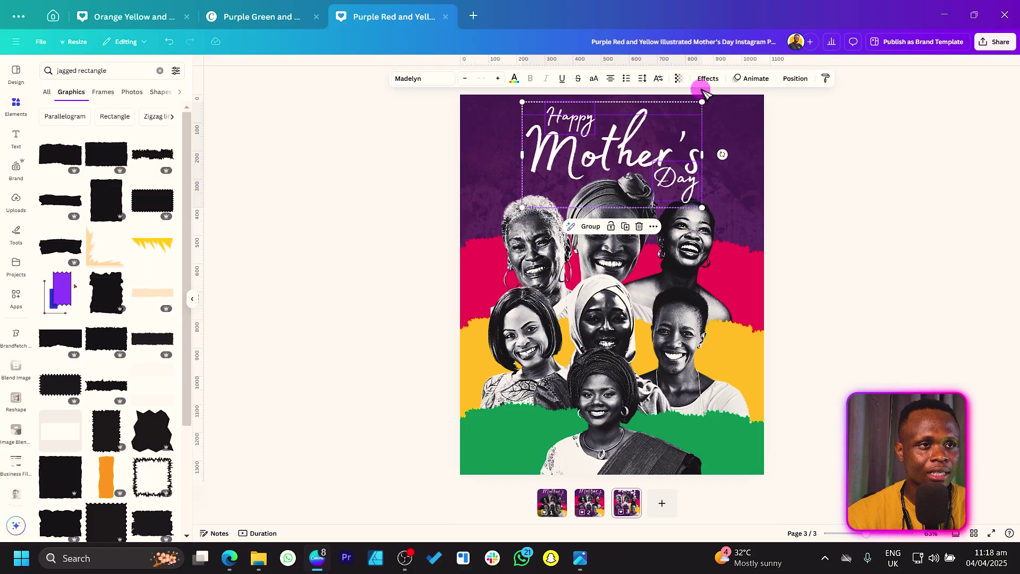
pyautogui.click(708, 79)
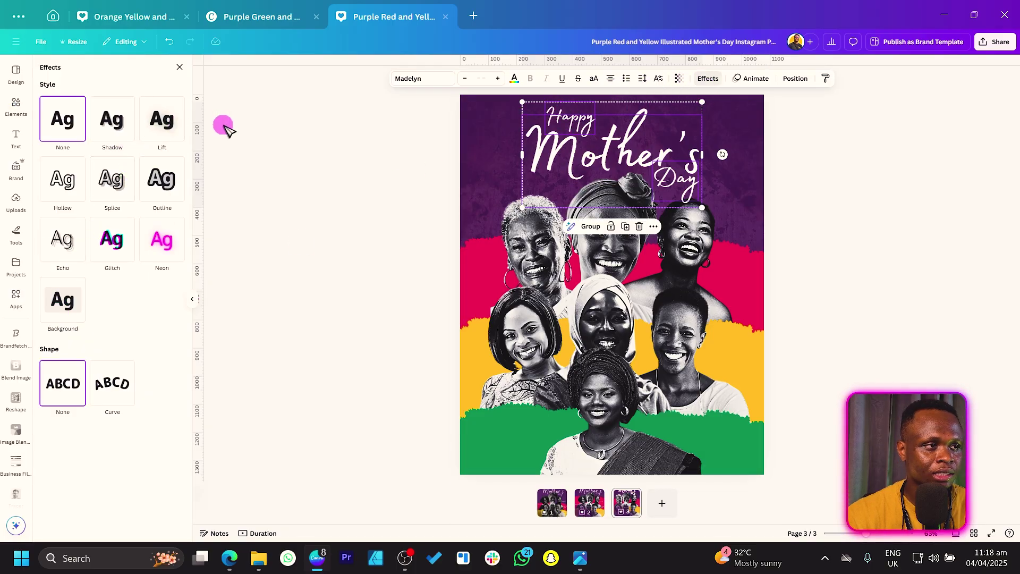
pyautogui.click(124, 123)
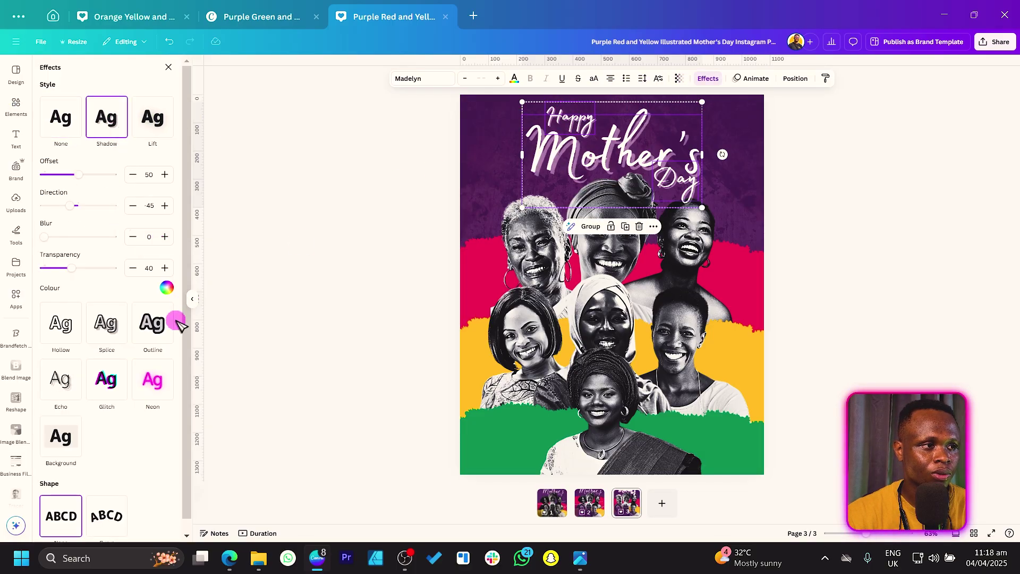
pyautogui.click(167, 288)
pyautogui.click(80, 332)
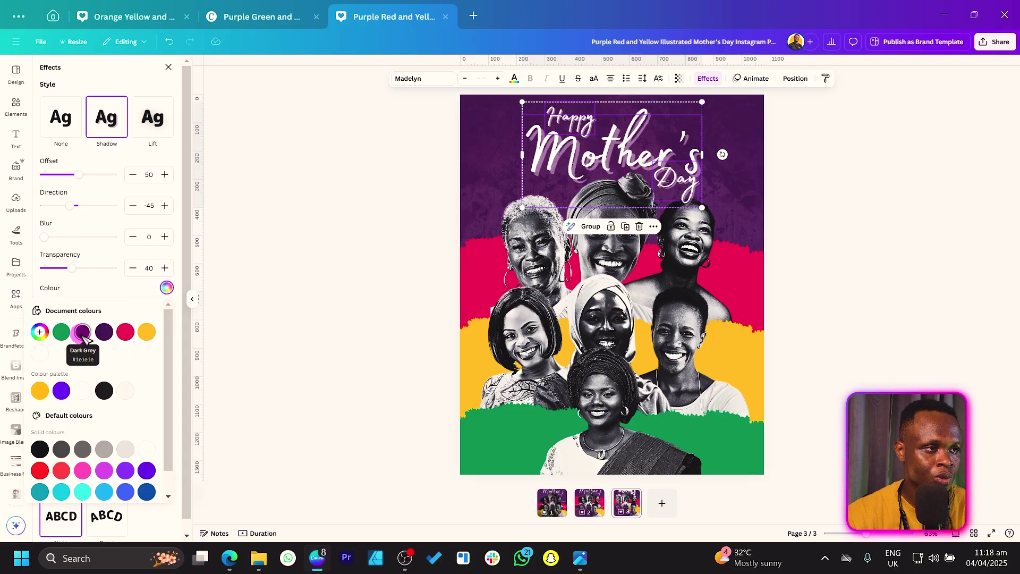
pyautogui.moveTo(79, 174); pyautogui.dragTo(67, 175)
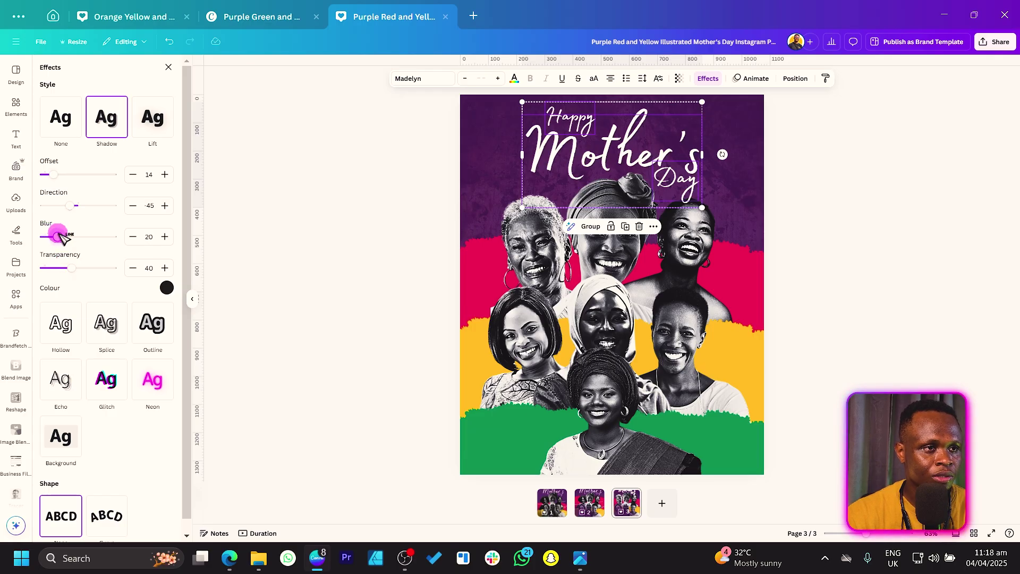
pyautogui.click(314, 151)
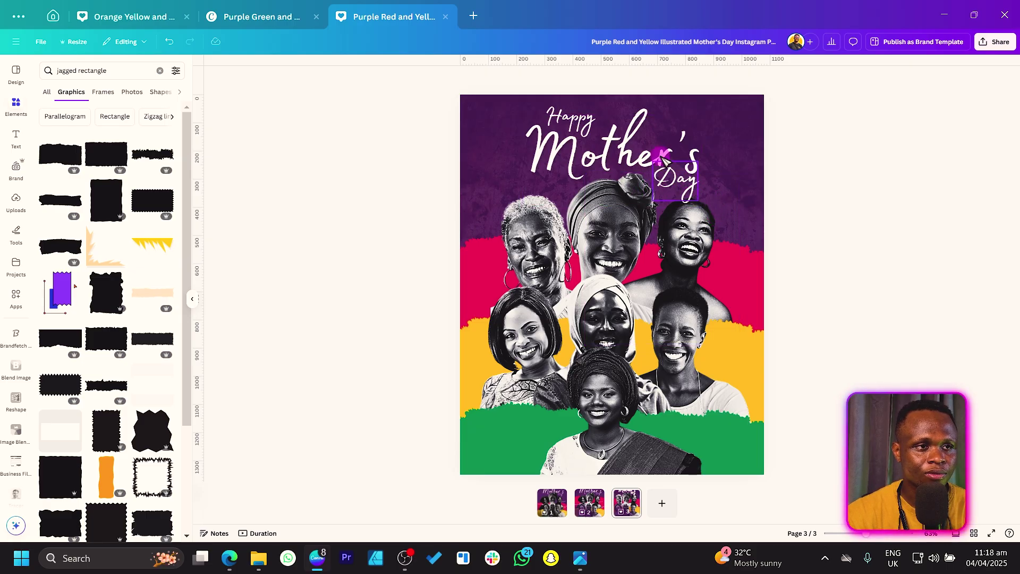
# Move the three heading text layers down the layer stack so they sit behind the women cutouts.
pyautogui.click(672, 141)
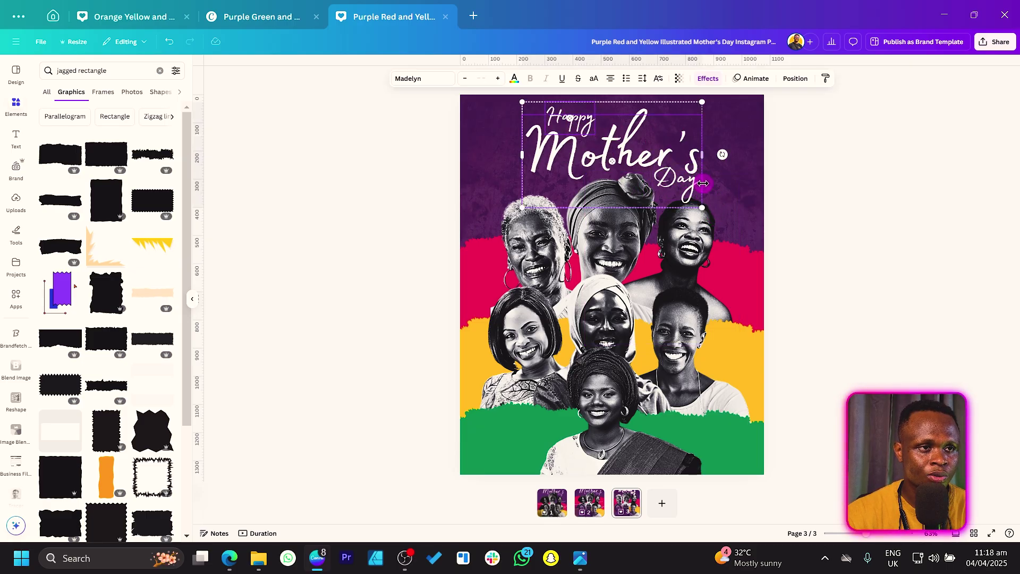
pyautogui.rightClick(695, 187)
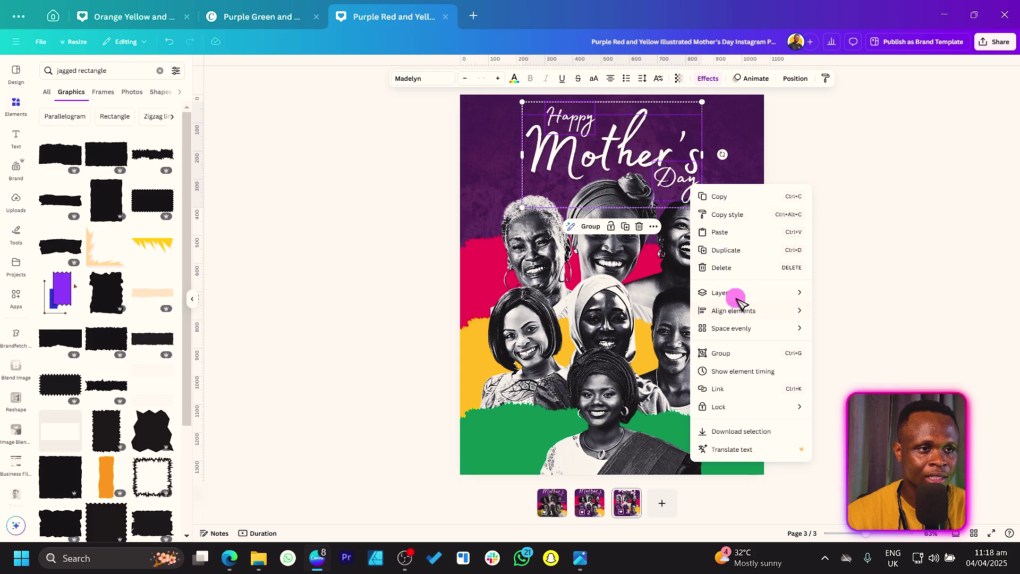
pyautogui.moveTo(741, 302)
pyautogui.click(856, 372)
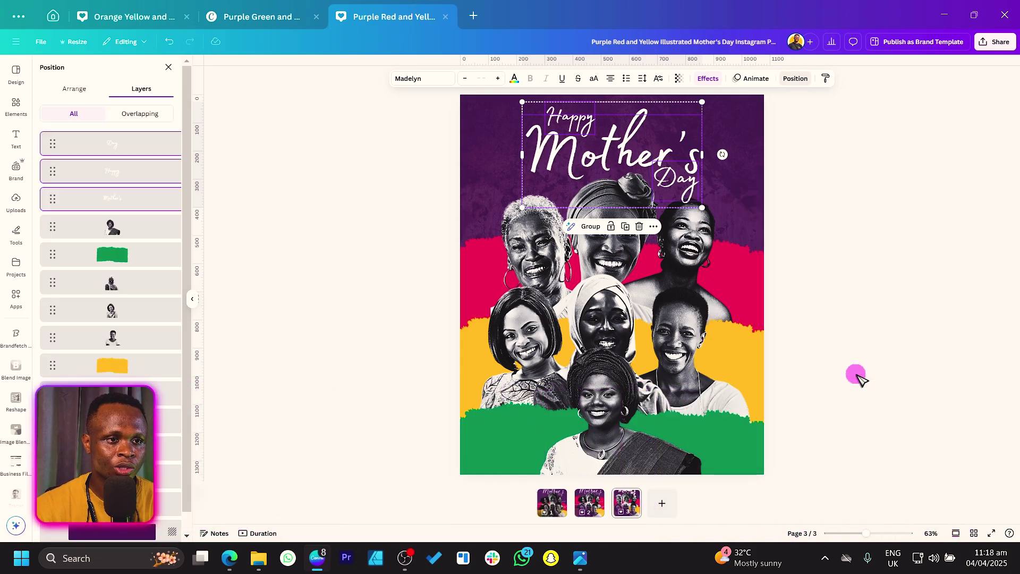
pyautogui.moveTo(133, 204); pyautogui.dragTo(118, 462)
pyautogui.click(784, 209)
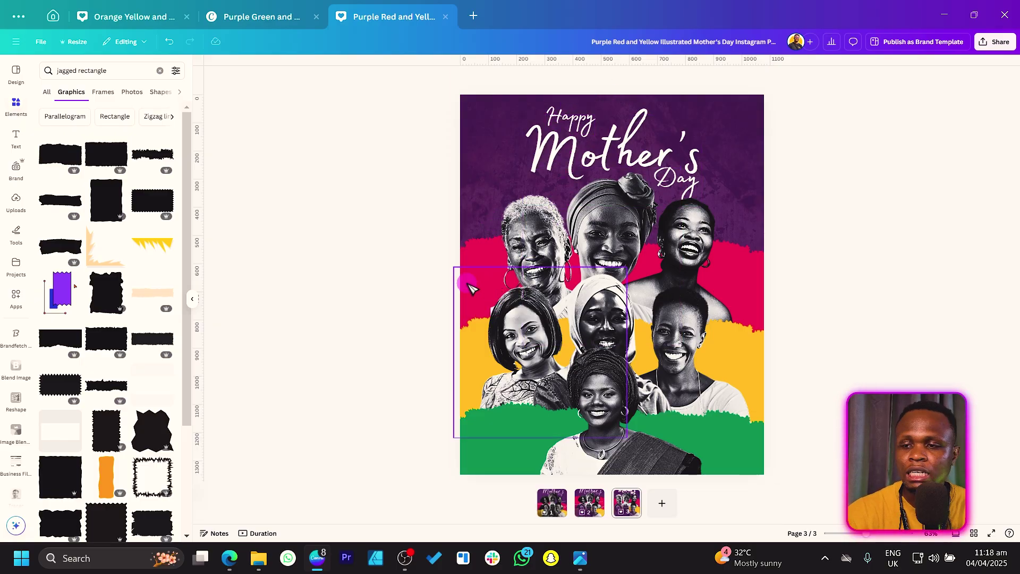
# Copy the nine handwritten role labels, from "Cheerleader" and "Planner" to "Best friend", from page 1 and paste them onto page 3.
pyautogui.click(563, 505)
pyautogui.click(476, 299)
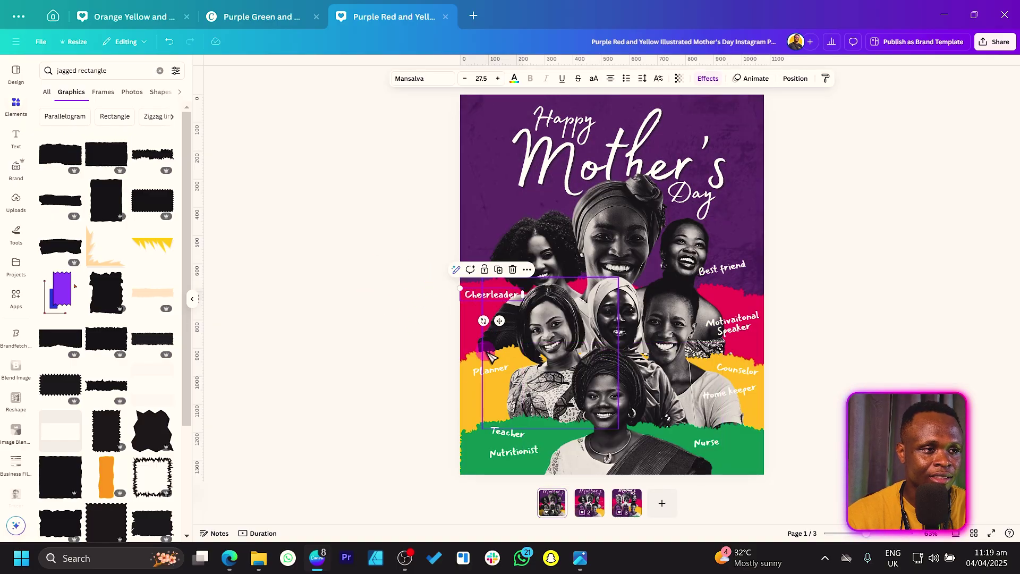
pyautogui.keyDown('shift'); pyautogui.click(491, 372); pyautogui.keyUp('shift')
pyautogui.keyDown('shift'); pyautogui.click(507, 435); pyautogui.keyUp('shift')
pyautogui.keyDown('shift'); pyautogui.click(513, 451); pyautogui.keyUp('shift')
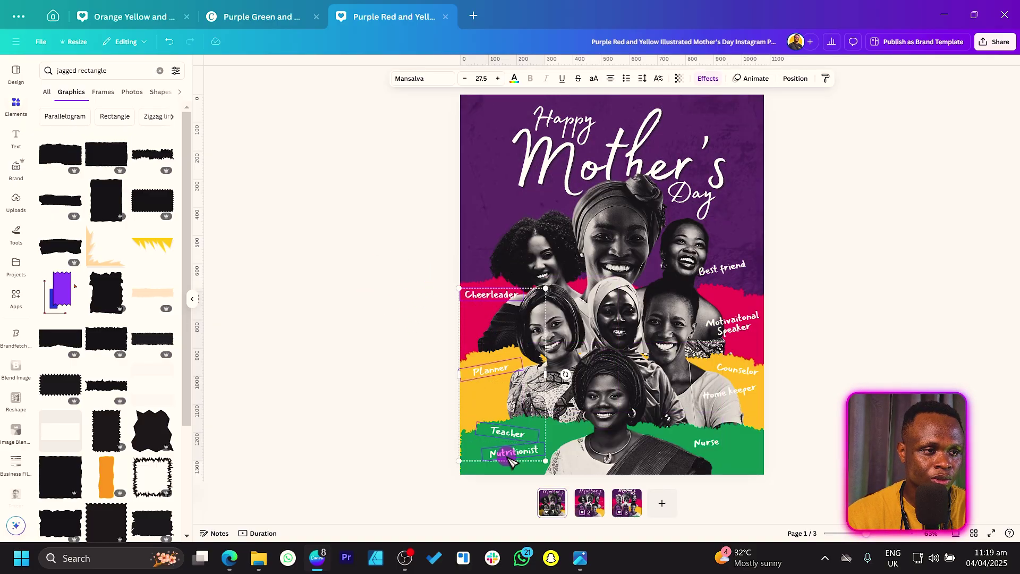
pyautogui.keyDown('shift'); pyautogui.click(702, 441); pyautogui.keyUp('shift')
pyautogui.keyDown('shift'); pyautogui.click(757, 399); pyautogui.keyUp('shift')
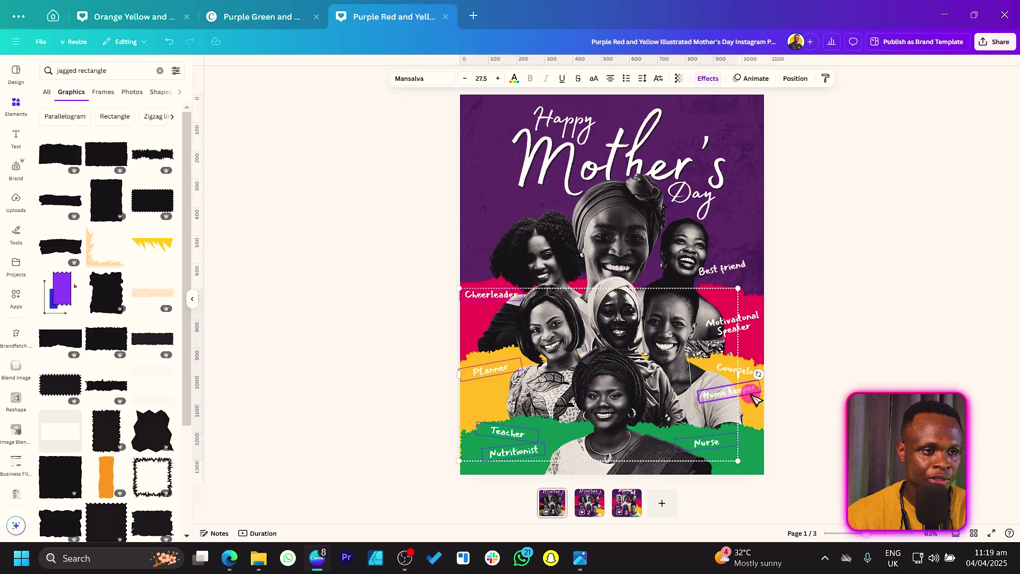
pyautogui.keyDown('shift'); pyautogui.click(744, 369); pyautogui.keyUp('shift')
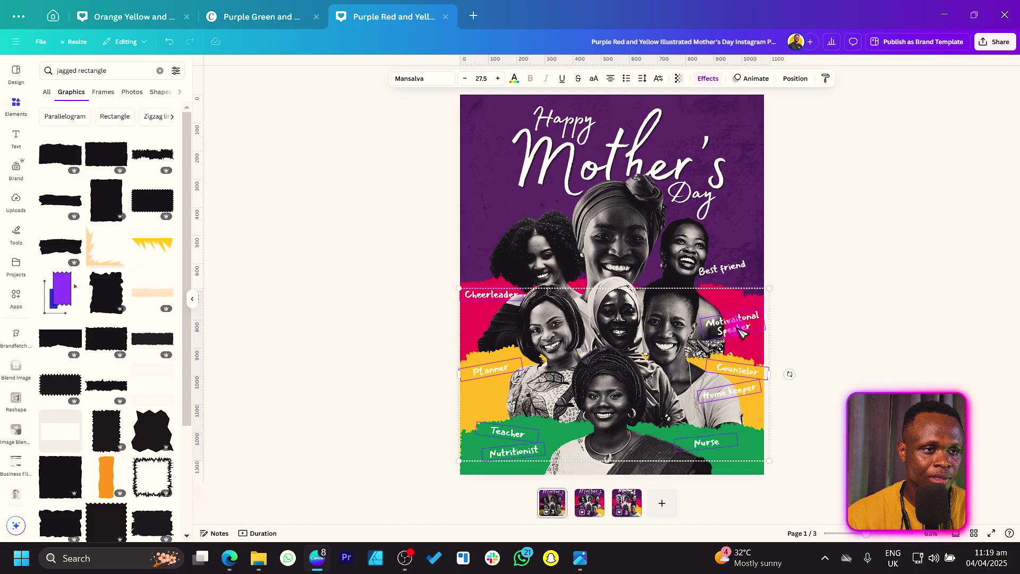
pyautogui.keyDown('shift'); pyautogui.click(736, 272); pyautogui.keyUp('shift')
pyautogui.keyDown('shift'); pyautogui.click(732, 321); pyautogui.keyUp('shift')
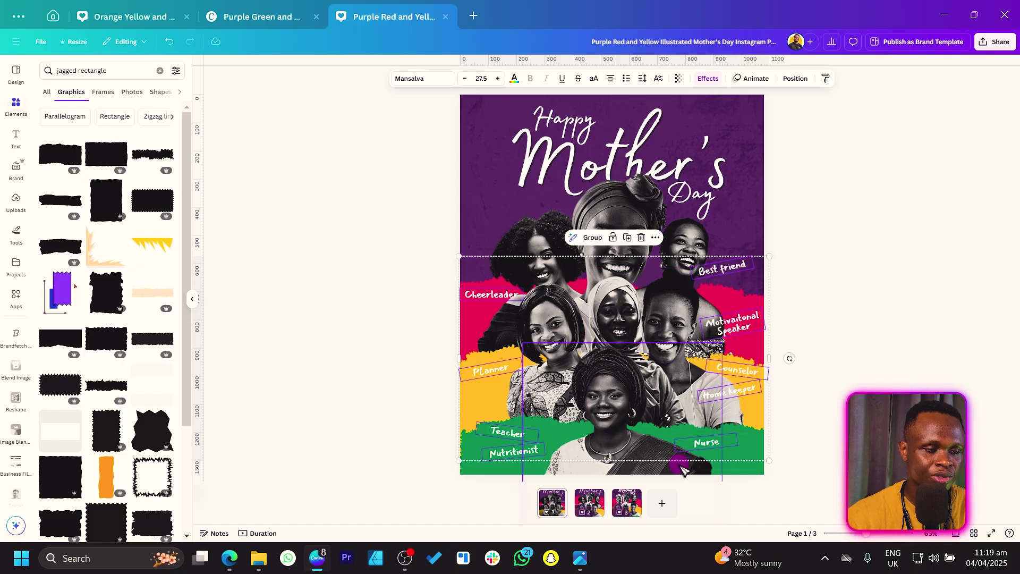
pyautogui.click(627, 502)
pyautogui.hotkey('ctrl', 'v')
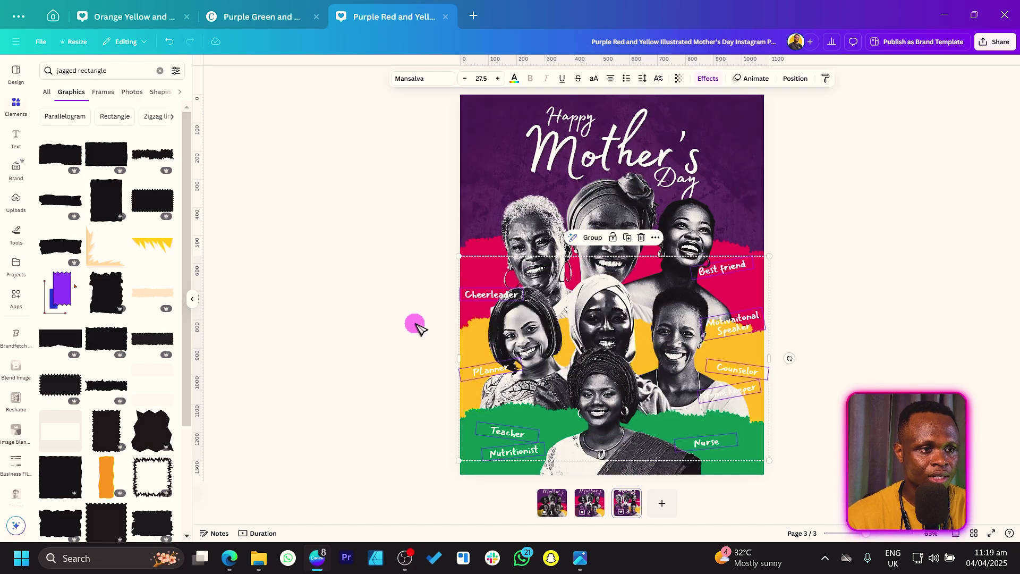
pyautogui.click(396, 317)
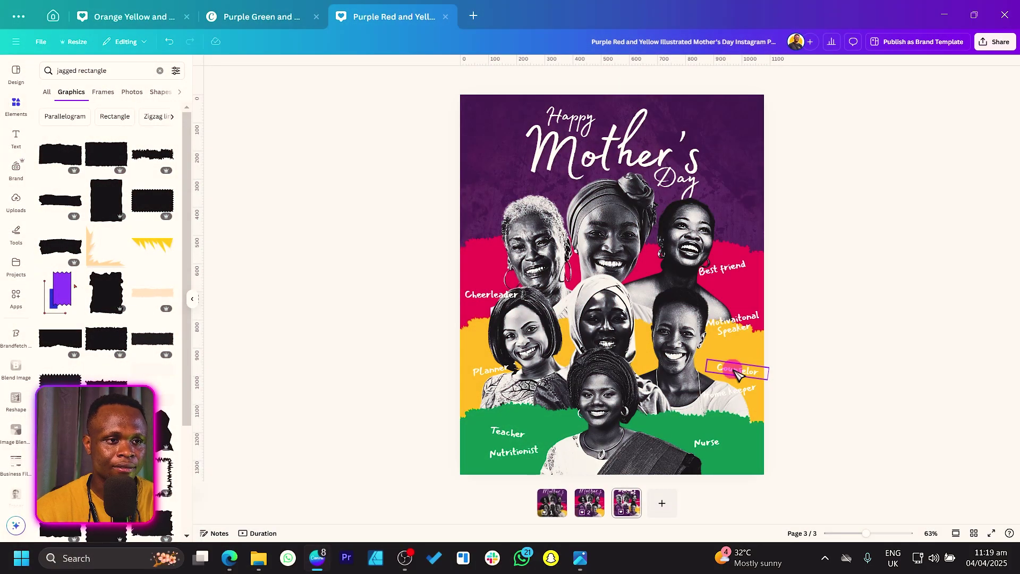
# Nudge the "Counselor" label slightly higher on the yellow band.
pyautogui.click(734, 368)
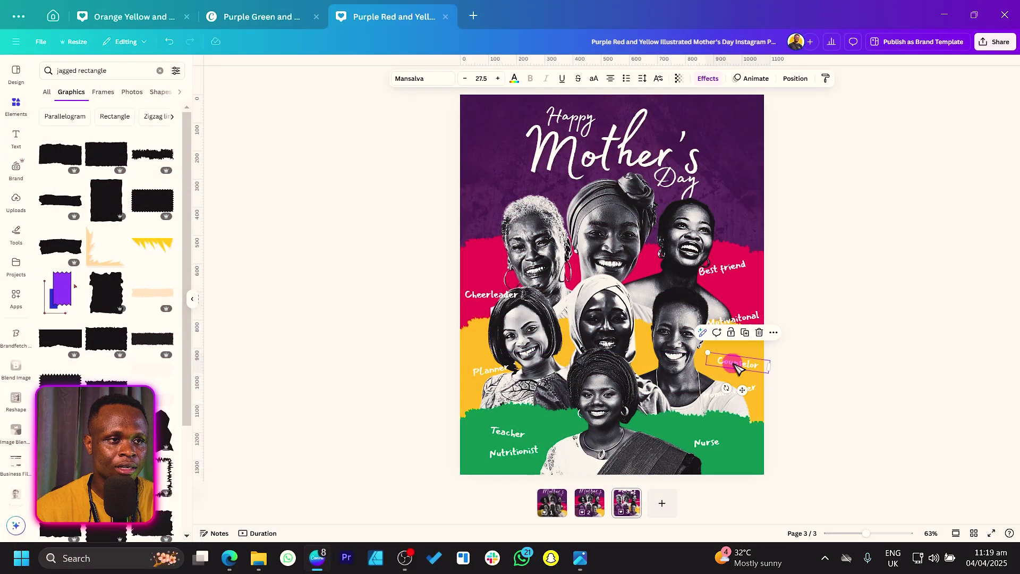